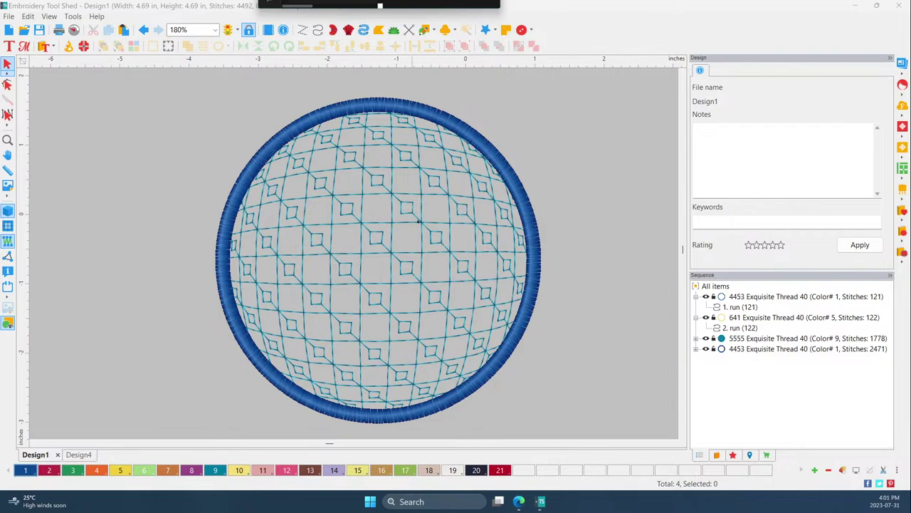
# Step: Delete the entire existing circular quilted design from the Design1 canvas
pyautogui.scroll(-2, 445, 210)
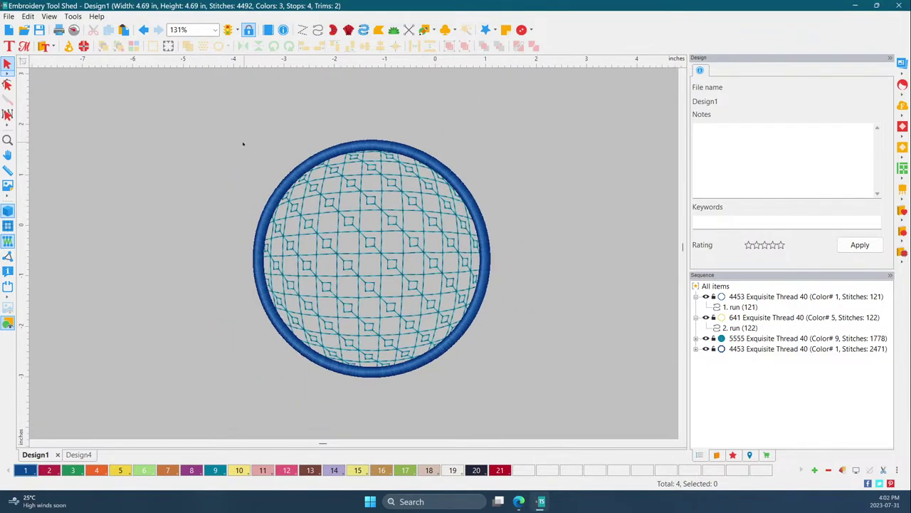
pyautogui.moveTo(210, 134); pyautogui.dragTo(527, 402)
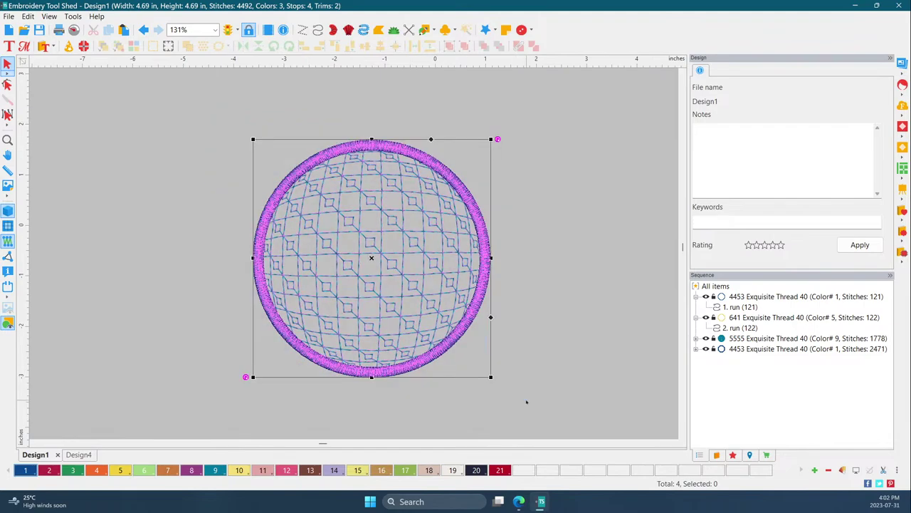
pyautogui.press('Delete')
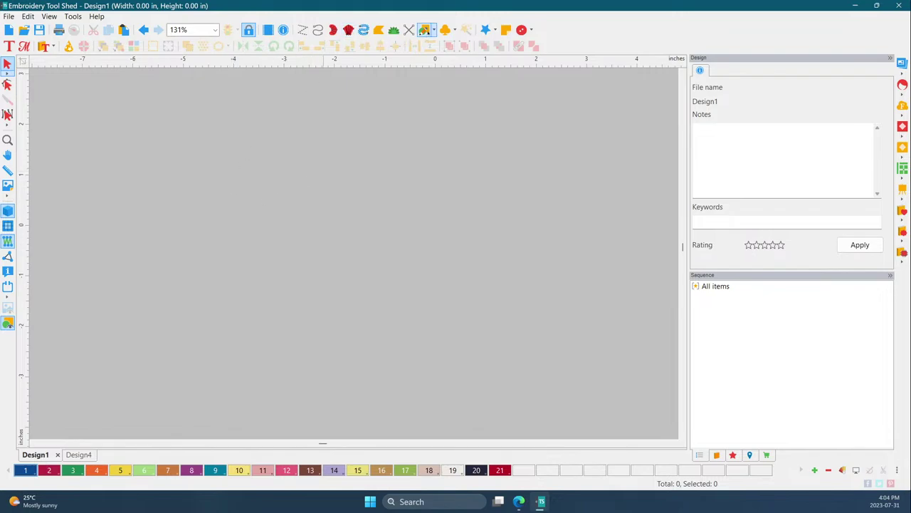
# Step: Draw an ellipse artwork outline about 4.40 in wide and 4.25 in high, and move it up toward the middle of the canvas
pyautogui.click(425, 30)
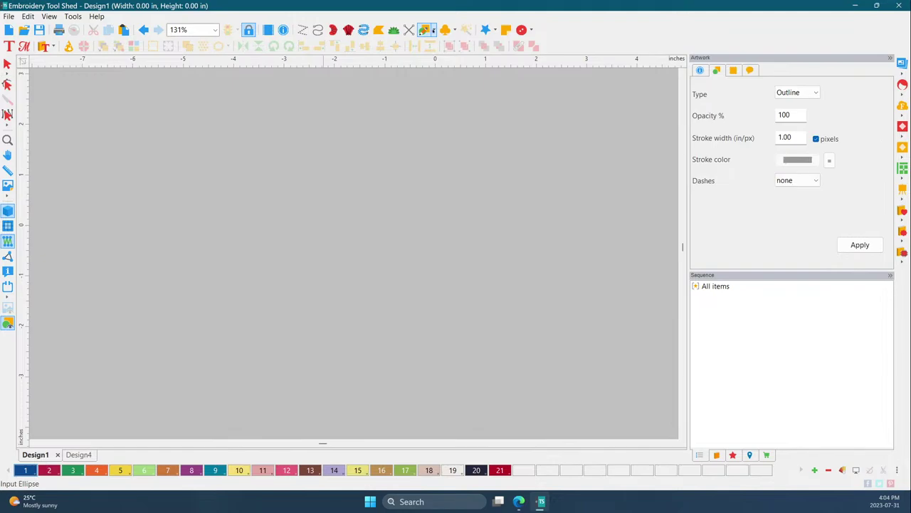
pyautogui.click(434, 31)
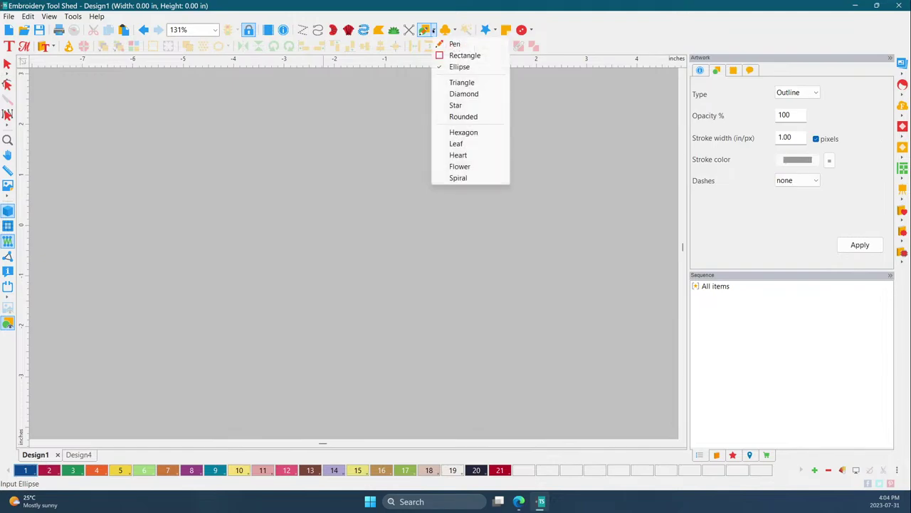
pyautogui.click(460, 67)
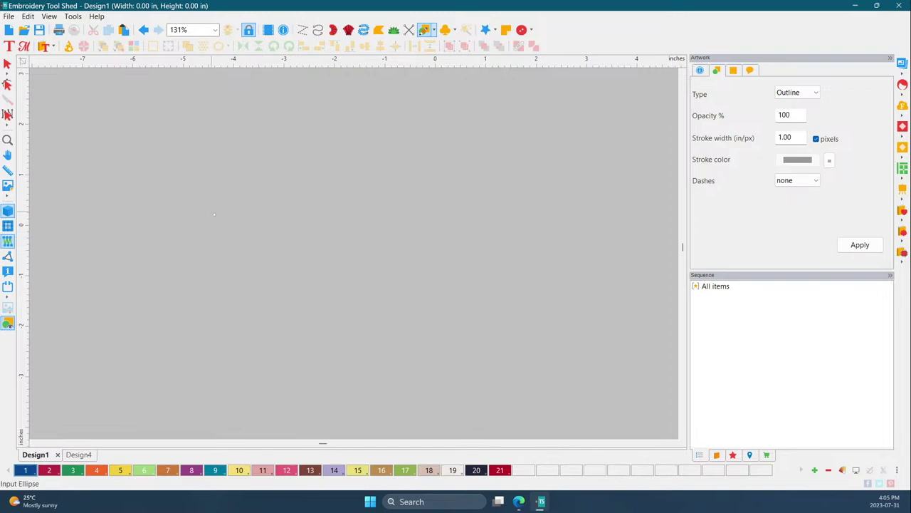
pyautogui.moveTo(244, 244); pyautogui.dragTo(435, 428)
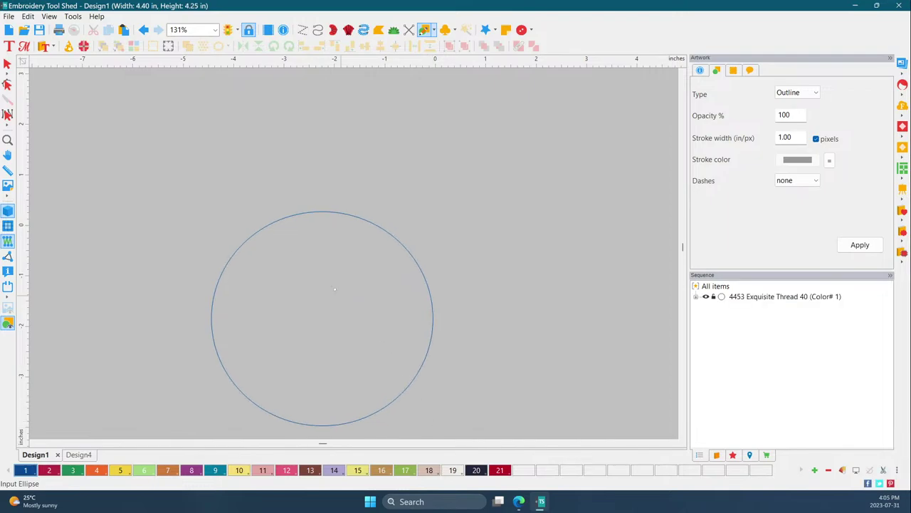
pyautogui.click(7, 64)
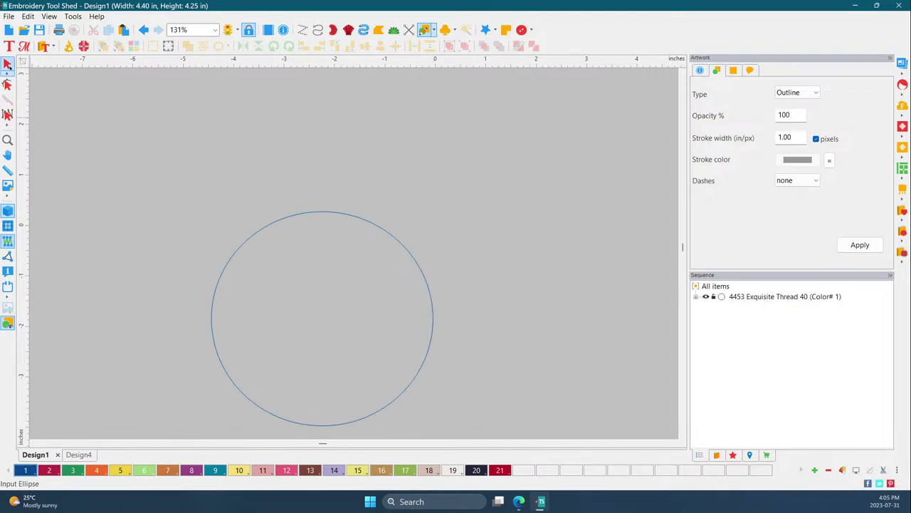
pyautogui.click(322, 316)
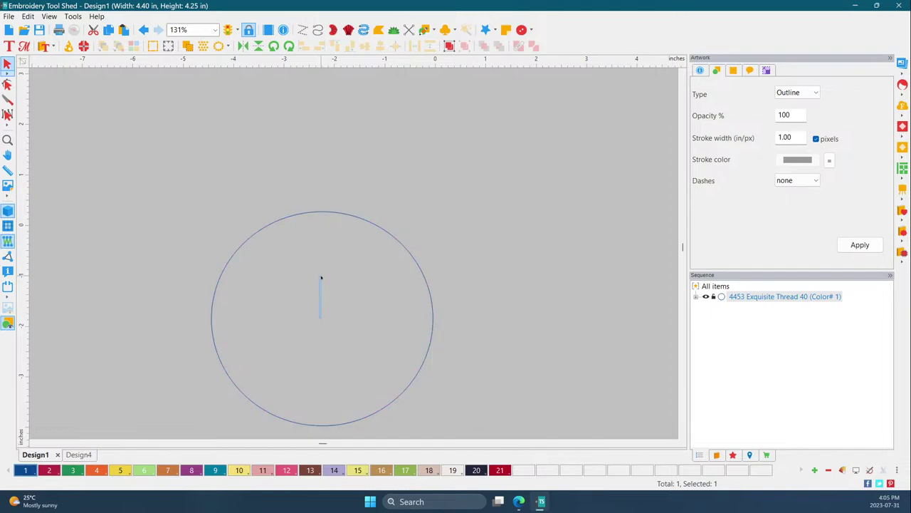
pyautogui.click(320, 212)
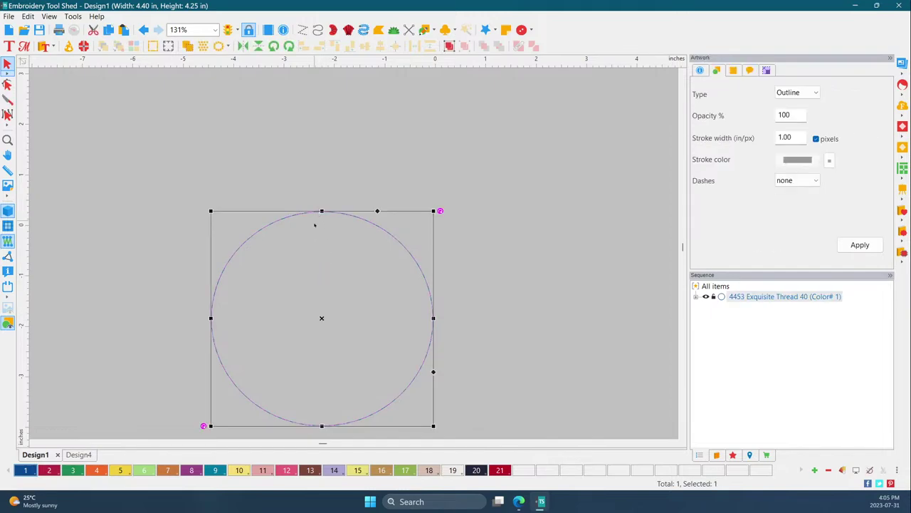
pyautogui.moveTo(320, 318); pyautogui.dragTo(328, 233)
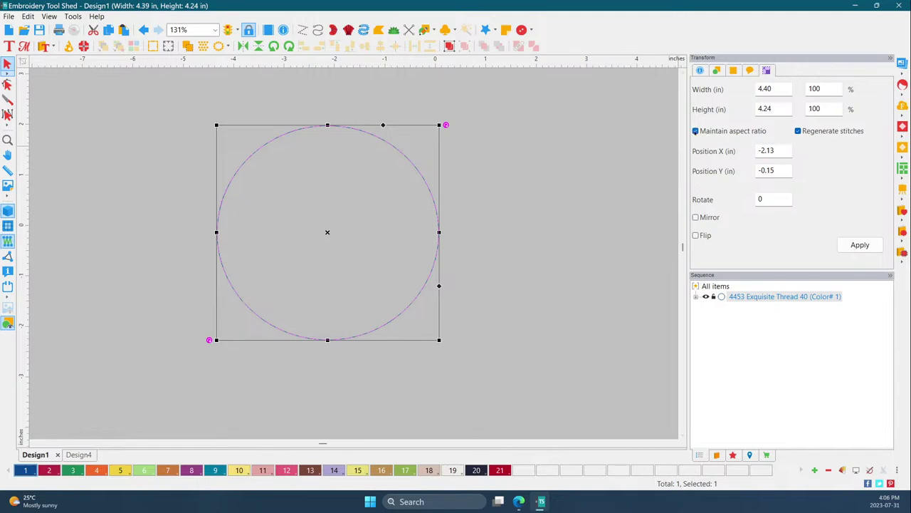
# Step: Turn off Maintain aspect ratio and set the ellipse's width and height both to 4.5 in
pyautogui.click(696, 131)
pyautogui.moveTo(777, 86); pyautogui.dragTo(738, 90)
pyautogui.write('4.5')
pyautogui.moveTo(773, 108); pyautogui.dragTo(744, 109)
pyautogui.write('4.5')
pyautogui.press('Return')
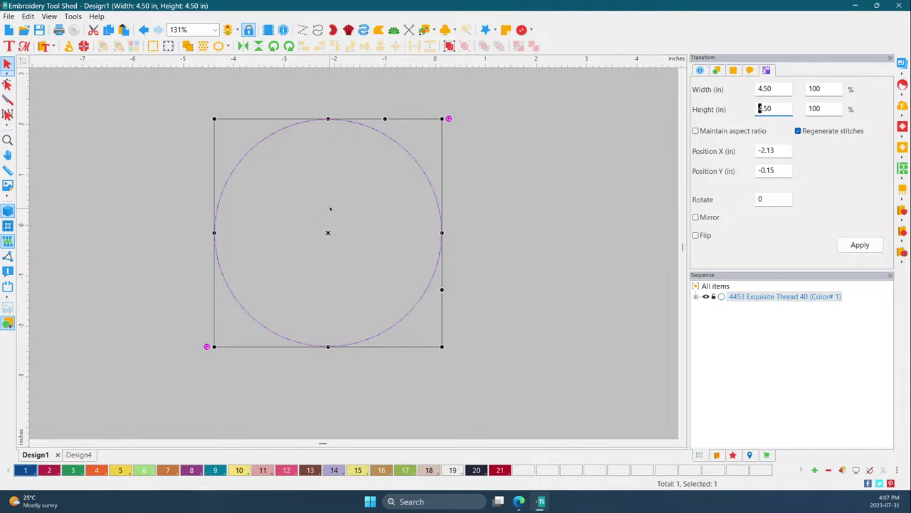
pyautogui.click(482, 235)
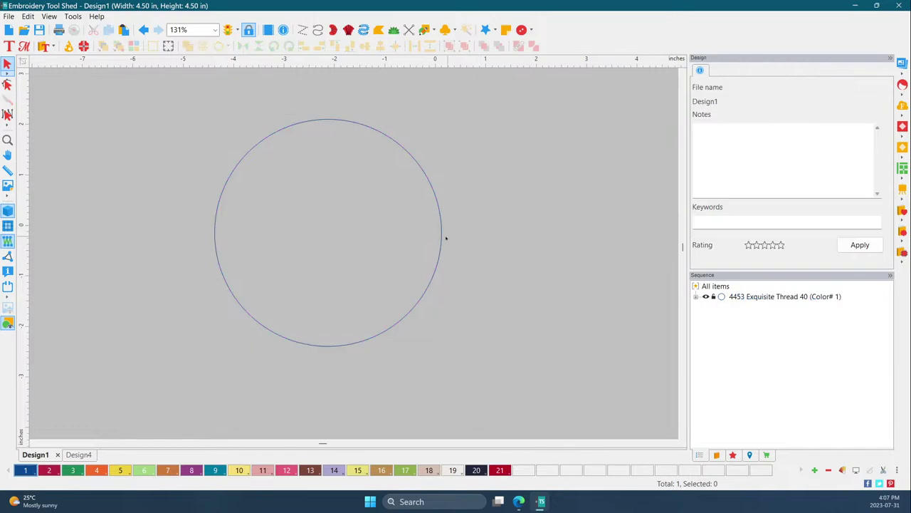
# Step: Convert the circle artwork to a Run stitch
pyautogui.click(442, 232)
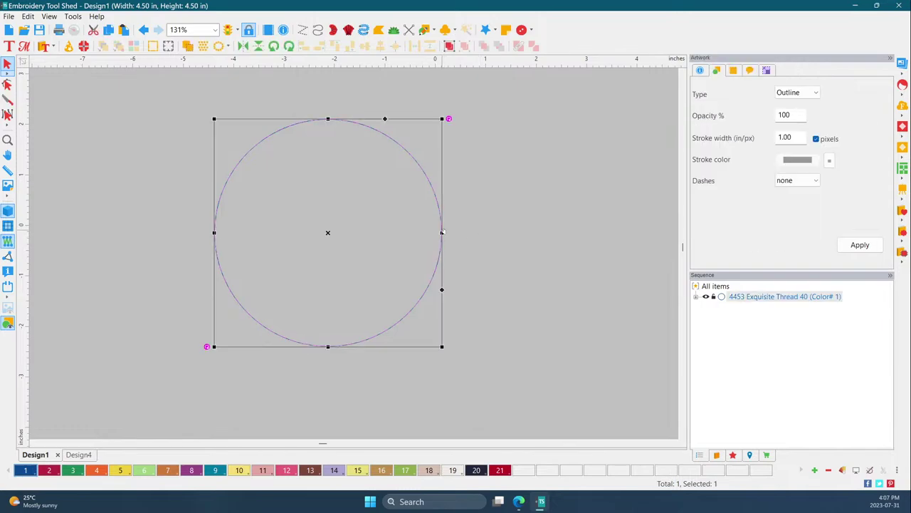
pyautogui.rightClick(442, 232)
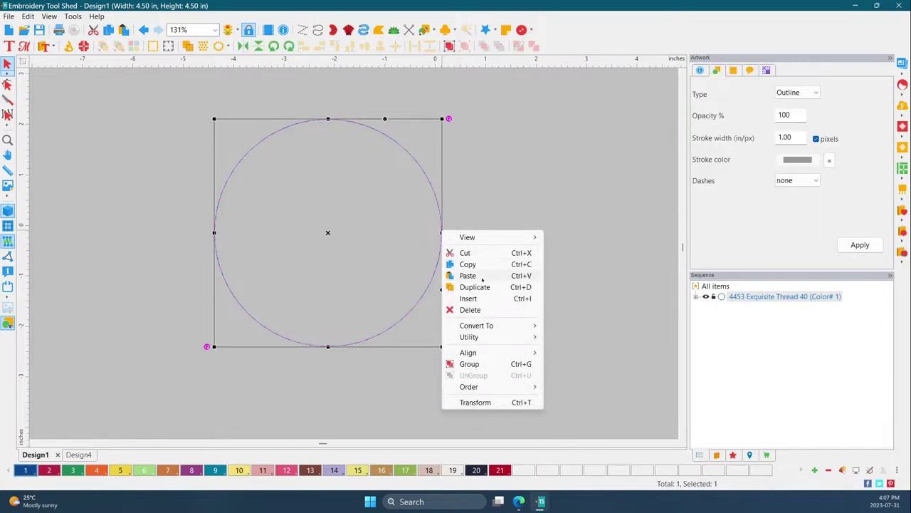
pyautogui.moveTo(531, 325)
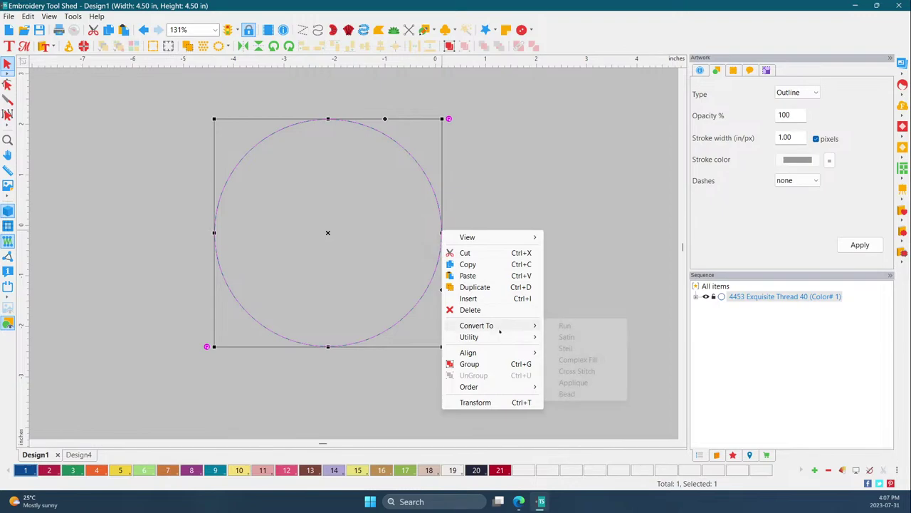
pyautogui.click(564, 325)
pyautogui.click(511, 305)
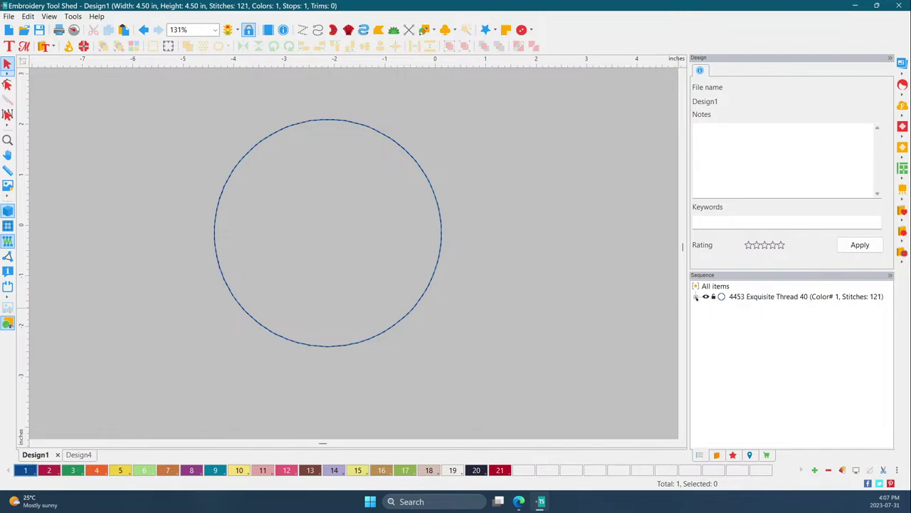
# Step: Copy the run-stitch circle and paste four copies of it in place
pyautogui.click(726, 297)
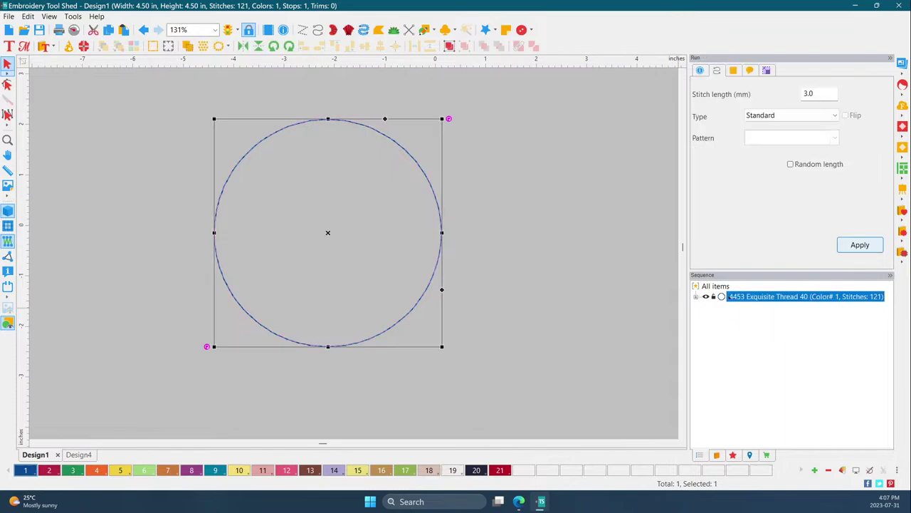
pyautogui.rightClick(437, 248)
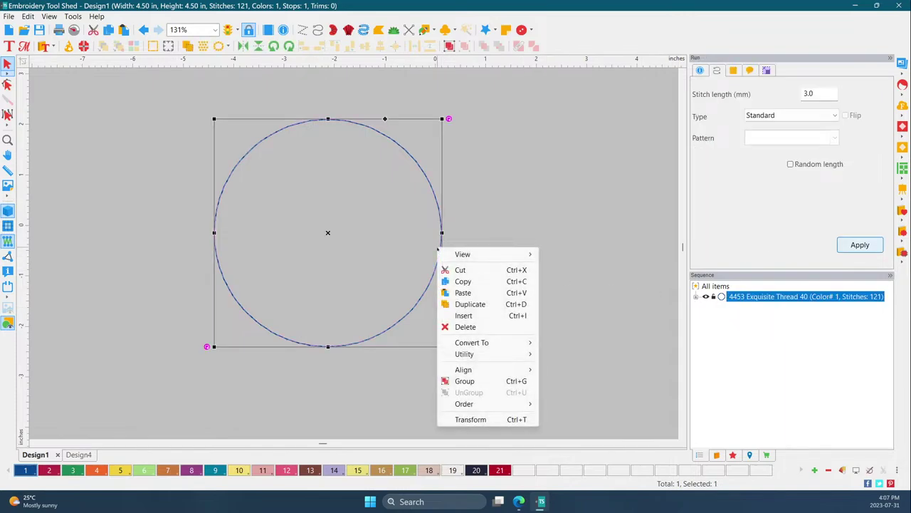
pyautogui.click(472, 282)
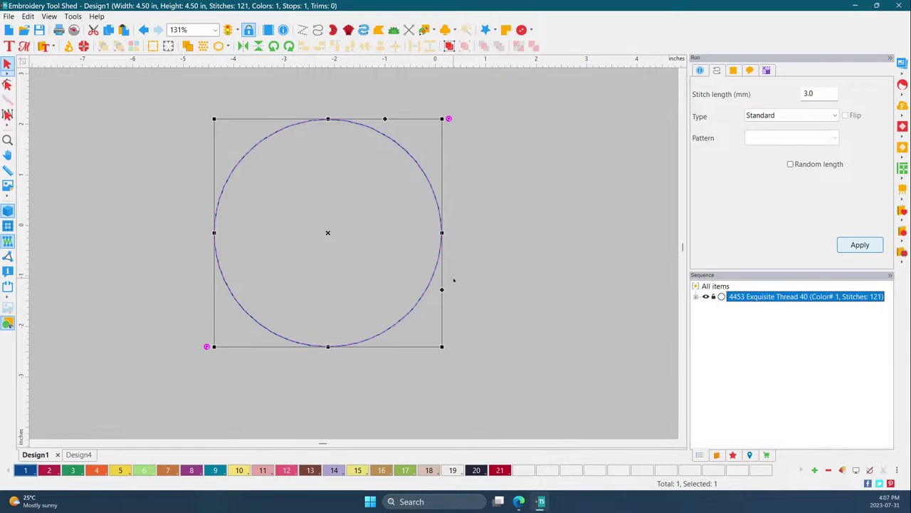
pyautogui.hotkey('ctrl', 'v')
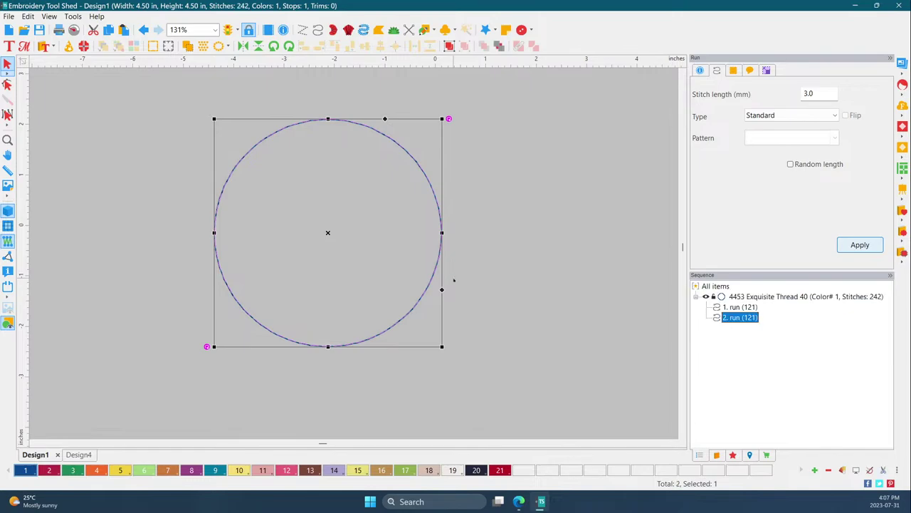
pyautogui.hotkey('ctrl', 'v')
pyautogui.hotkey('ctrl', 'v')
pyautogui.hotkey('ctrl', 'v')
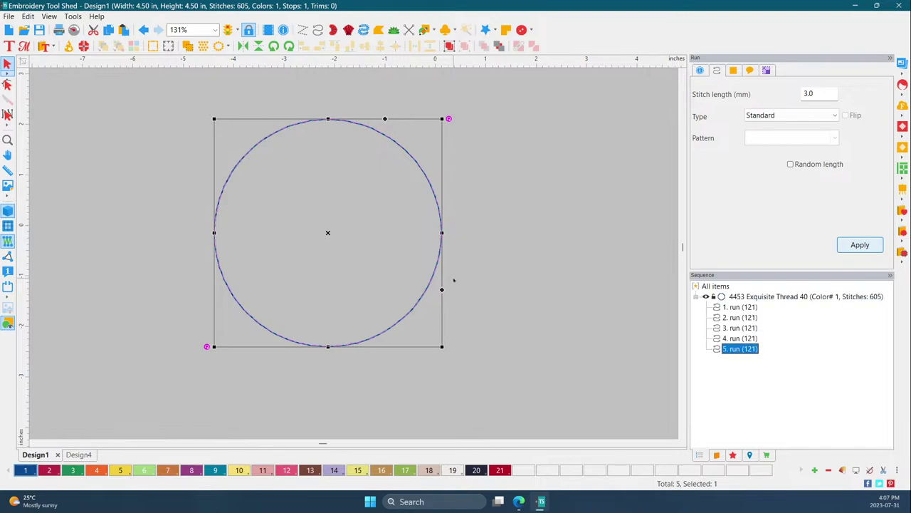
pyautogui.click(464, 177)
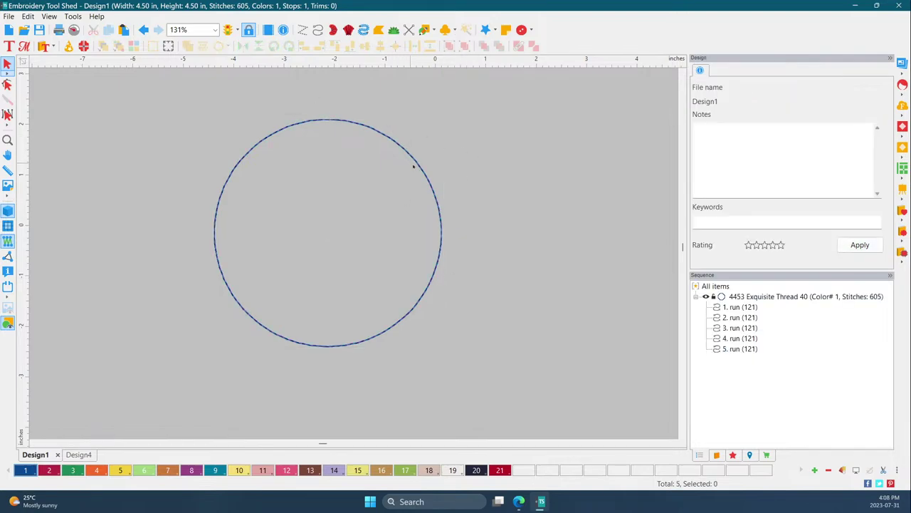
# Step: Try stretching the second run circle horizontally to about 5.45 in without keeping its proportions, and undo the stretch
pyautogui.click(739, 307)
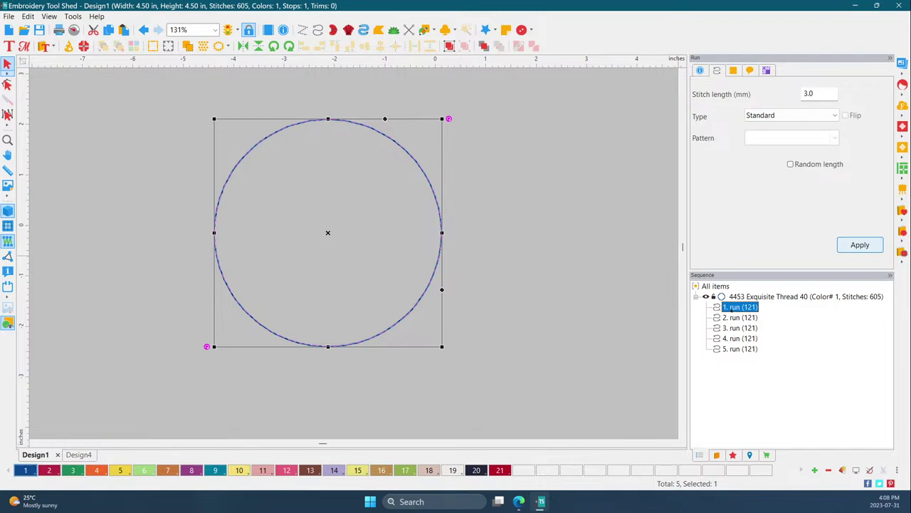
pyautogui.click(731, 318)
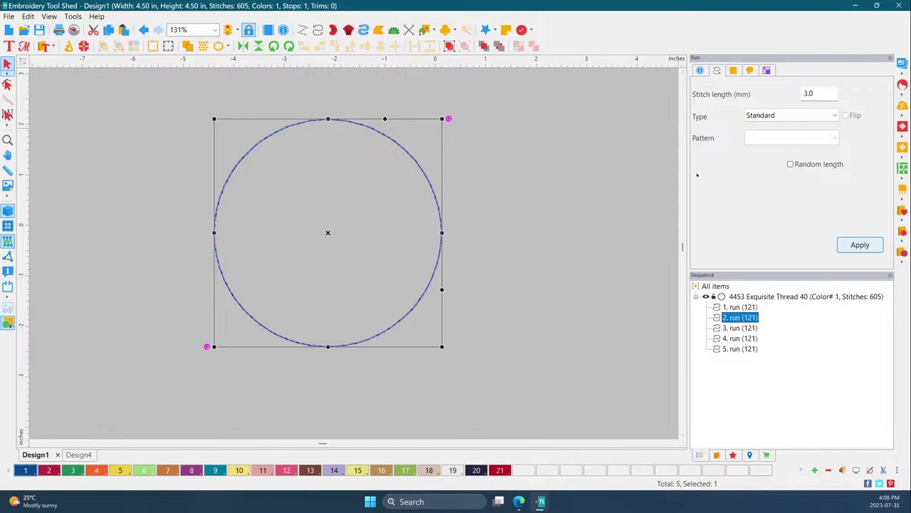
pyautogui.click(765, 70)
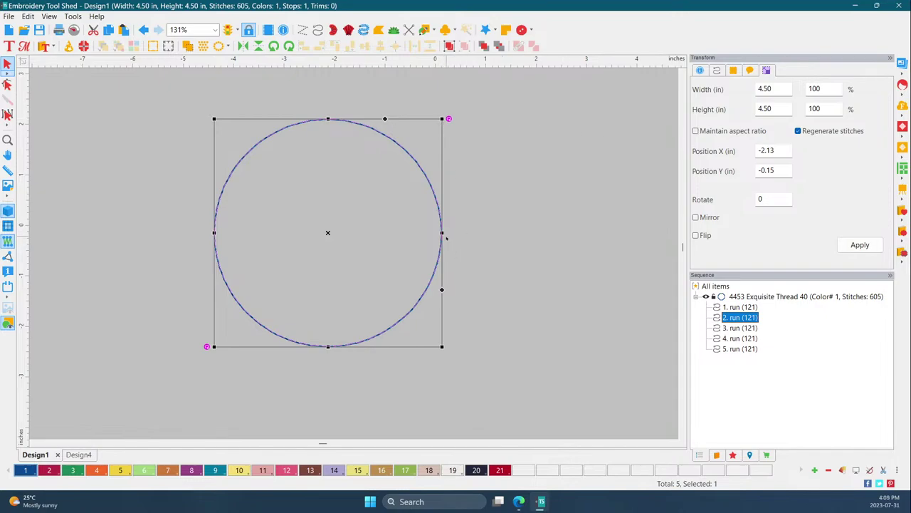
pyautogui.moveTo(443, 232); pyautogui.dragTo(490, 232)
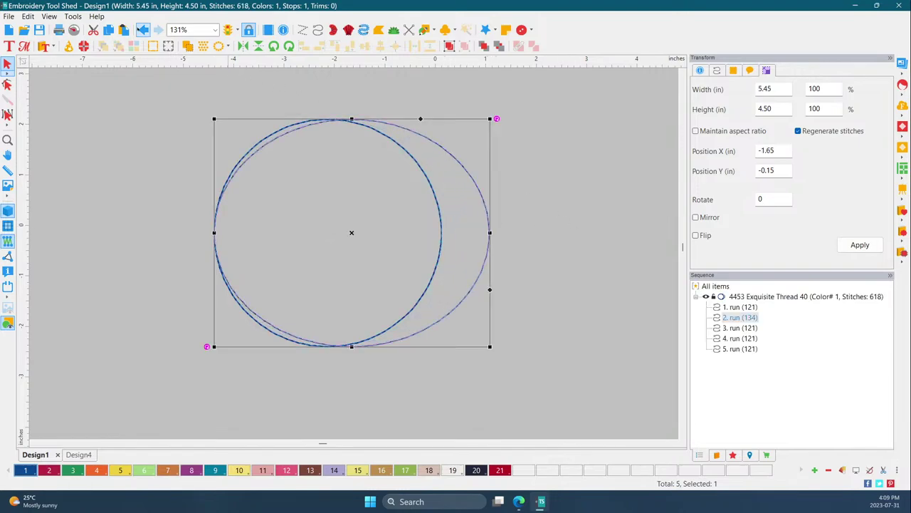
pyautogui.click(143, 29)
# Step: Turn on Maintain aspect ratio, try scaling the second run circle proportionally to about 5.34 by 5.35 in, and undo the scaling
pyautogui.click(696, 131)
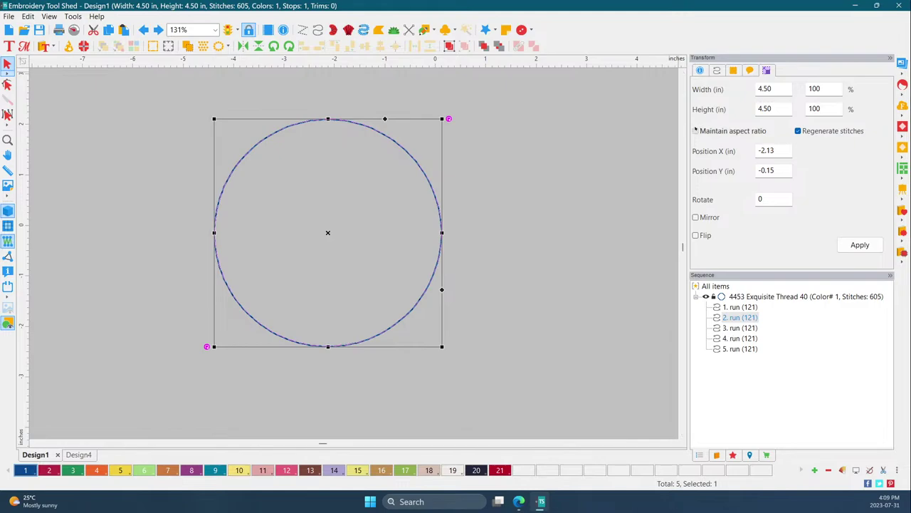
pyautogui.moveTo(442, 232)
pyautogui.mouseDown()
pyautogui.moveTo(482, 226)
pyautogui.moveTo(439, 228)
pyautogui.mouseUp()
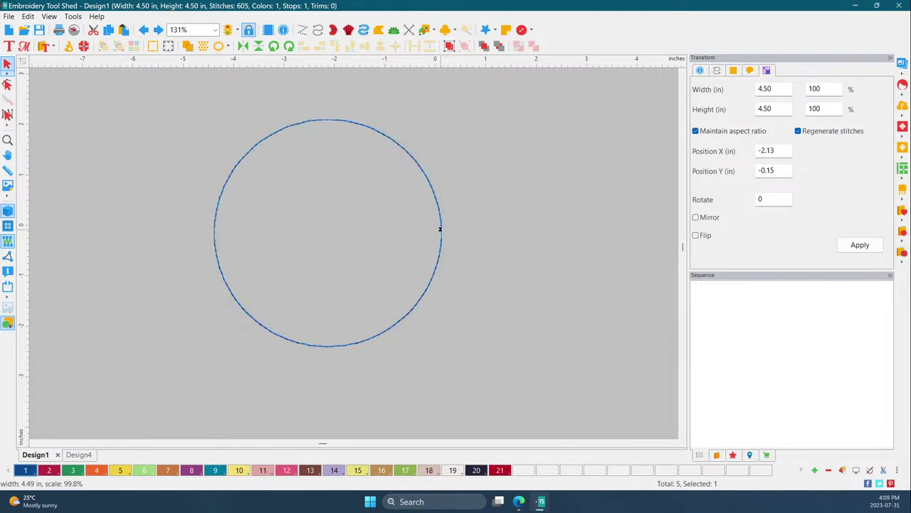
pyautogui.moveTo(440, 345); pyautogui.dragTo(478, 390)
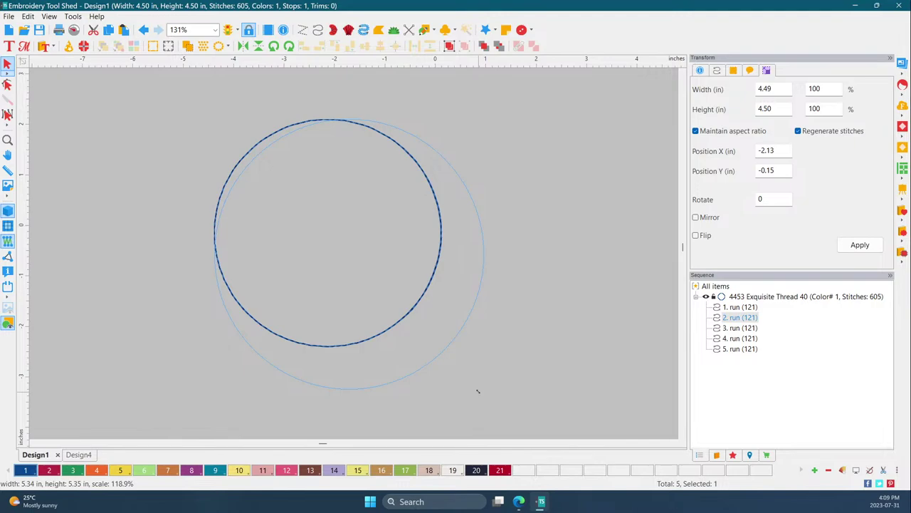
pyautogui.moveTo(477, 391); pyautogui.dragTo(478, 393)
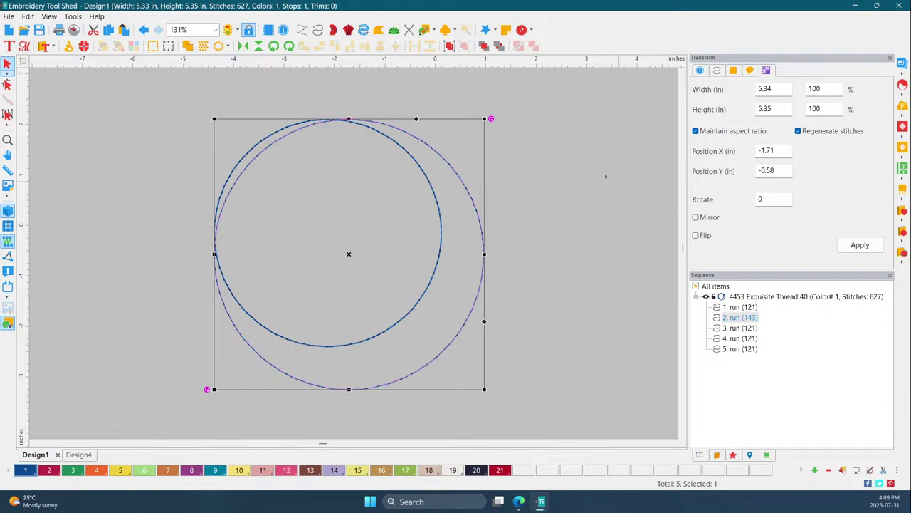
pyautogui.click(143, 29)
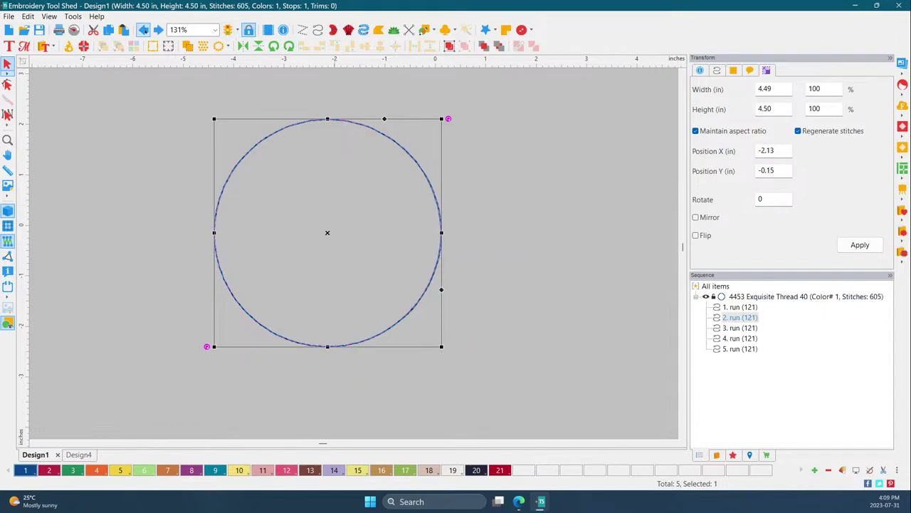
pyautogui.click(534, 175)
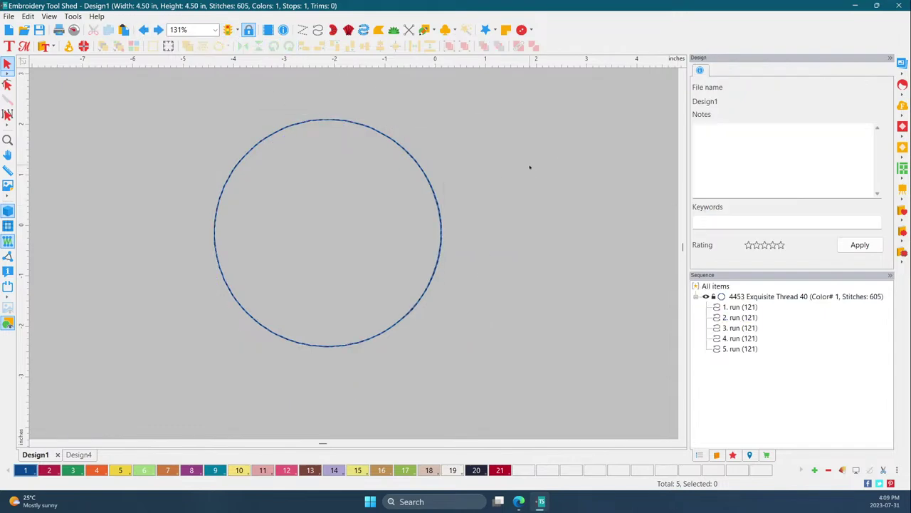
# Step: Assign thread color 1 to the first run circle in the sequence
pyautogui.click(738, 307)
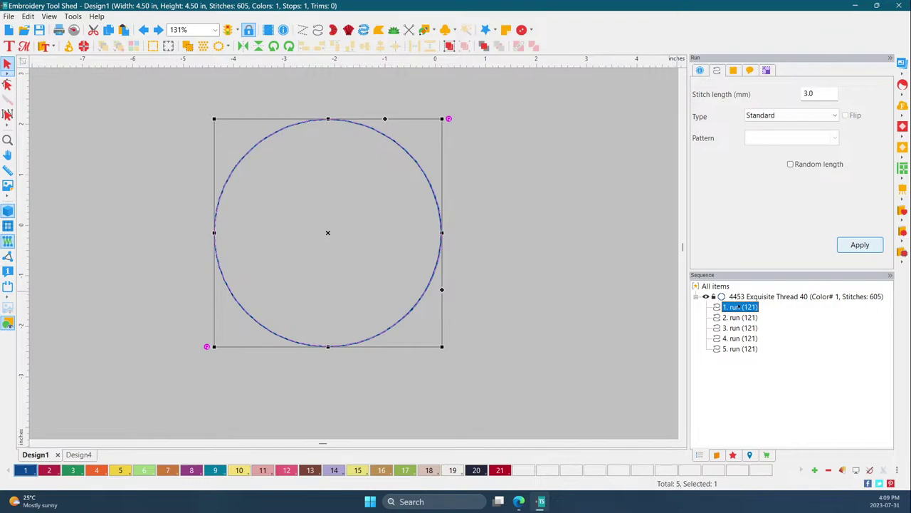
pyautogui.click(25, 470)
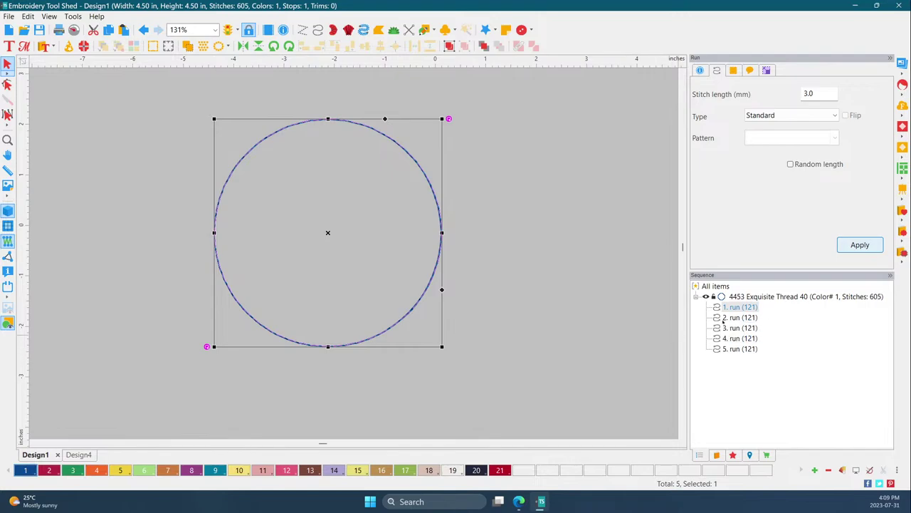
# Step: Rename the second run circle in the sequence as tackdown and assign it thread color 2
pyautogui.click(727, 318)
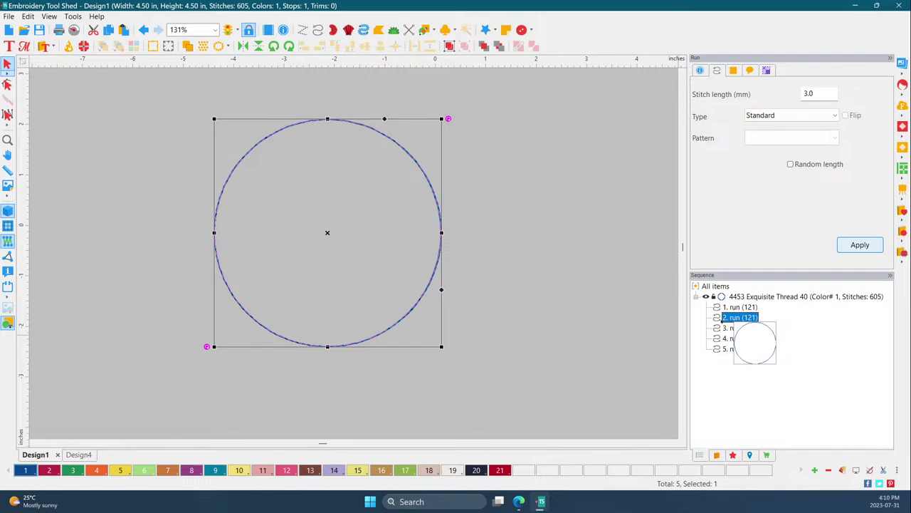
pyautogui.click(727, 318)
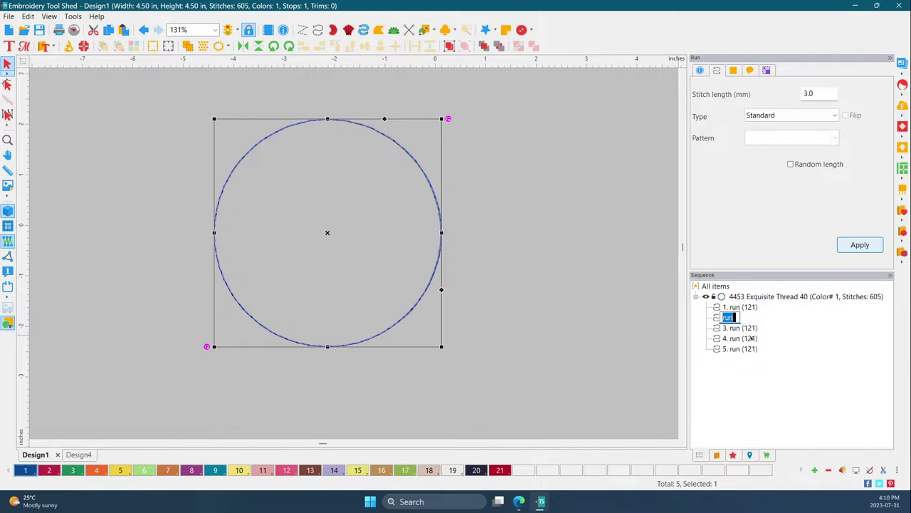
pyautogui.press('BackSpace')
pyautogui.write('tackdown')
pyautogui.click(781, 356)
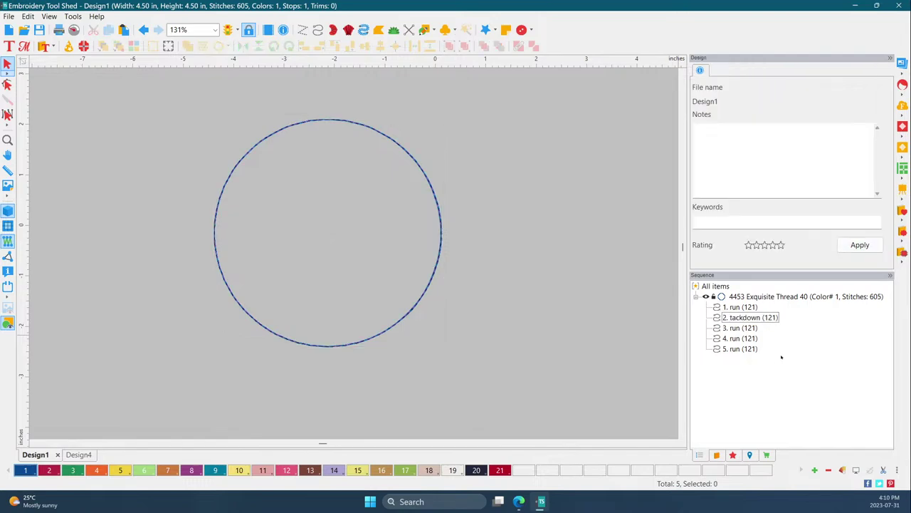
pyautogui.click(742, 319)
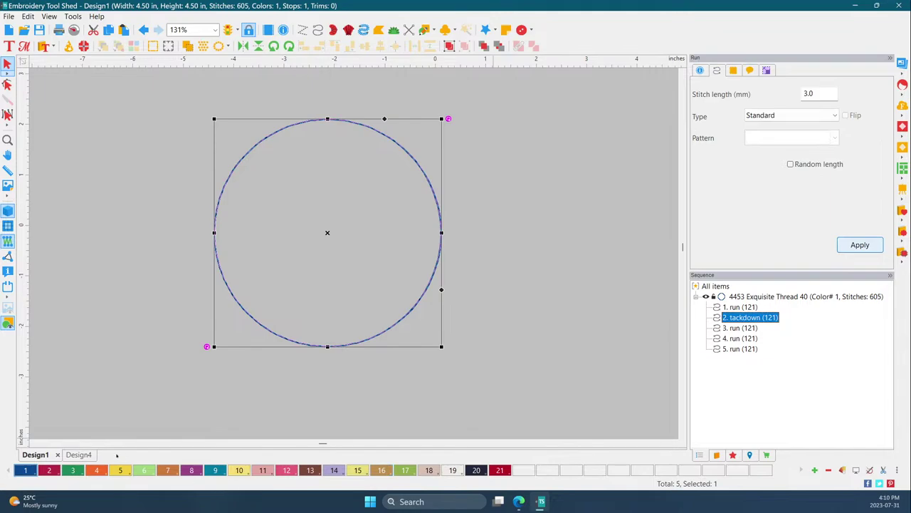
pyautogui.click(49, 470)
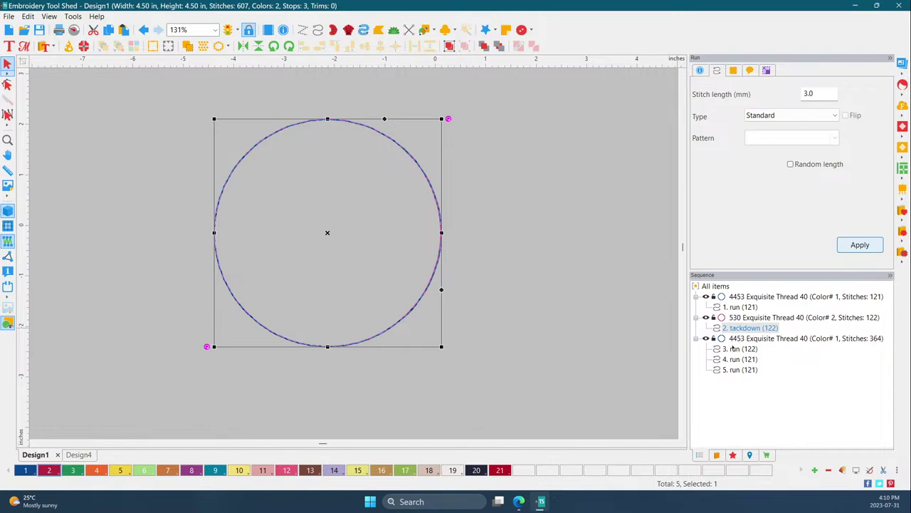
# Step: Rename the third run circle in the sequence as fabric
pyautogui.click(732, 349)
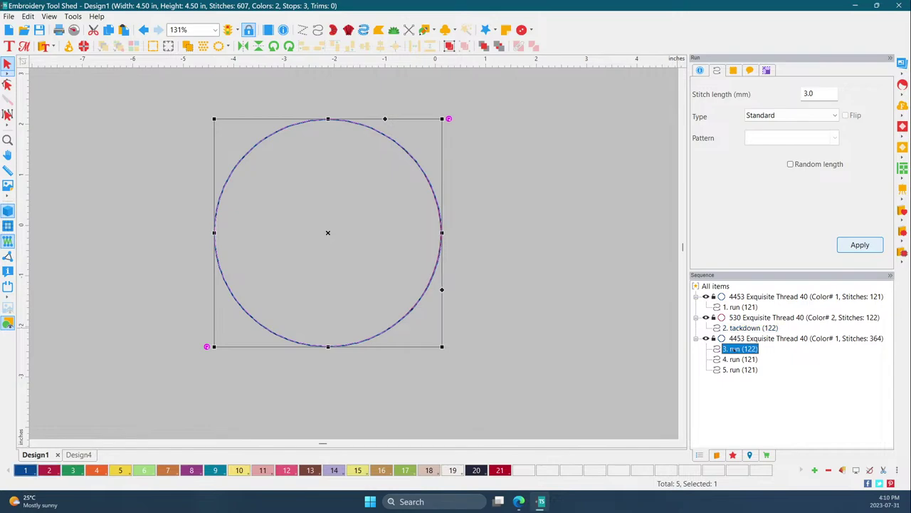
pyautogui.press('F2')
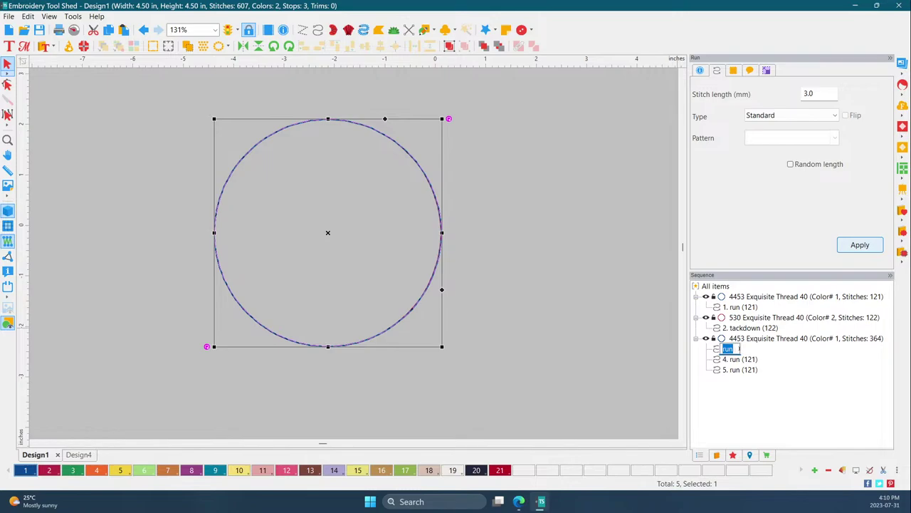
pyautogui.write('fabric')
pyautogui.click(719, 387)
# Step: Duplicate the last run circle in the sequence in place
pyautogui.click(731, 339)
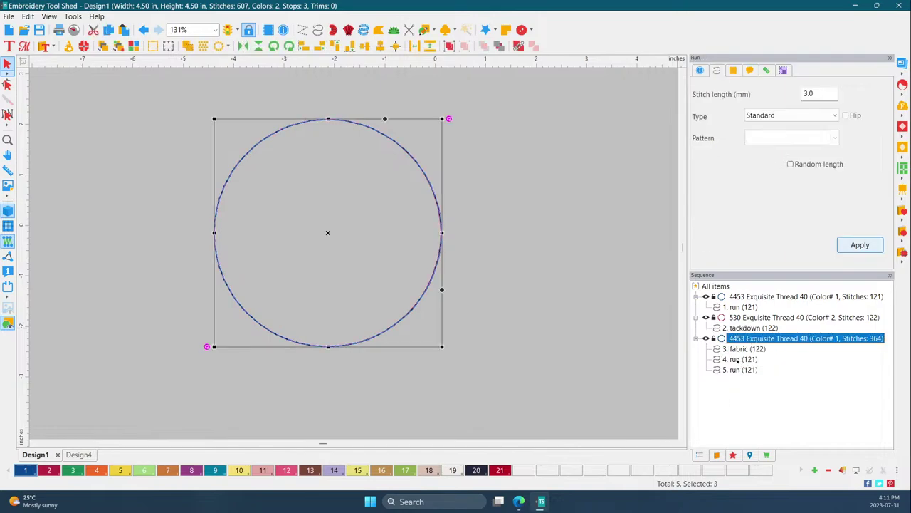
pyautogui.click(737, 360)
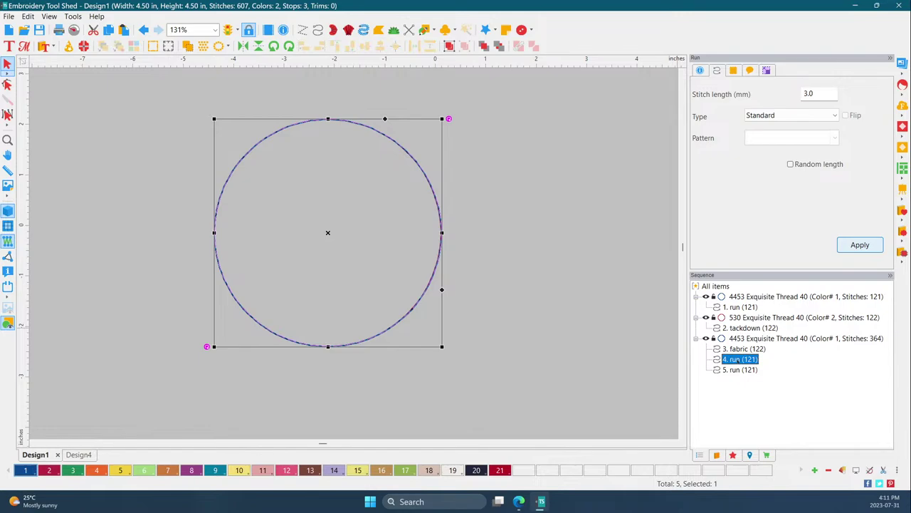
pyautogui.click(736, 370)
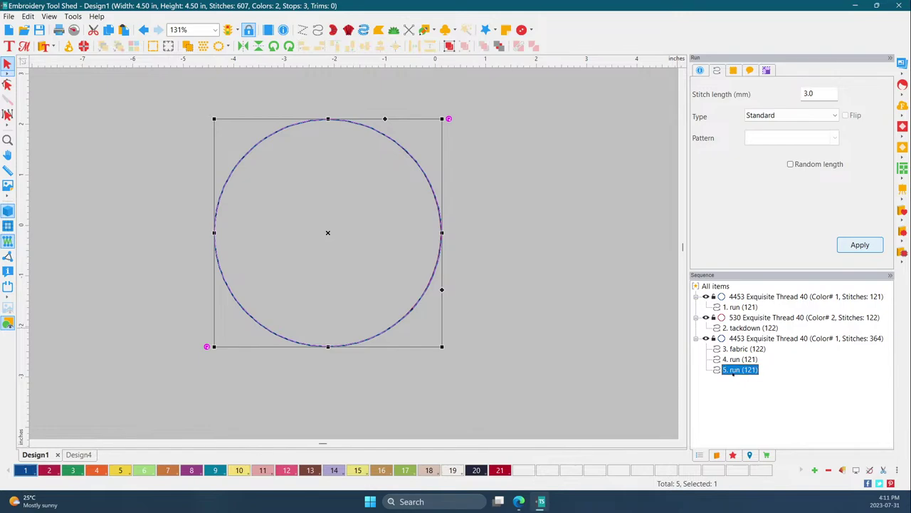
pyautogui.hotkey('ctrl', 'd')
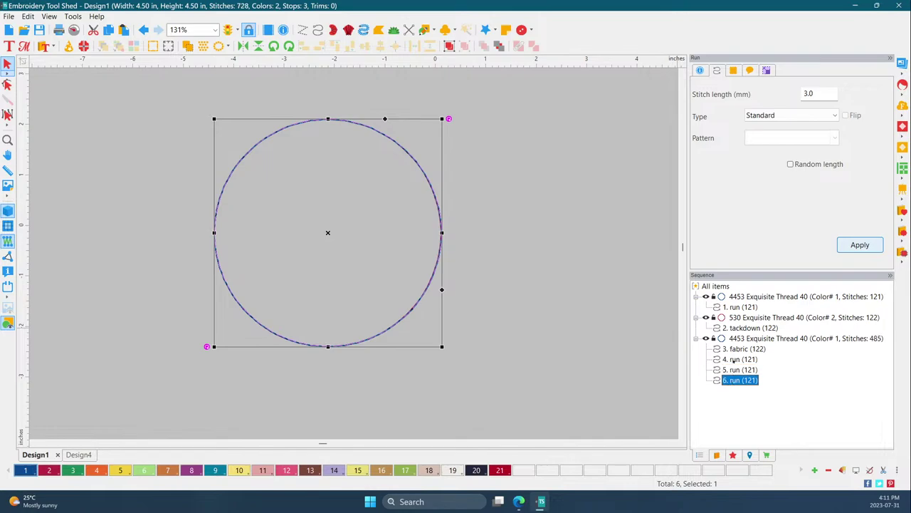
# Step: Assign thread color 9 to the fourth run circle, directly after the fabric layer
pyautogui.click(733, 360)
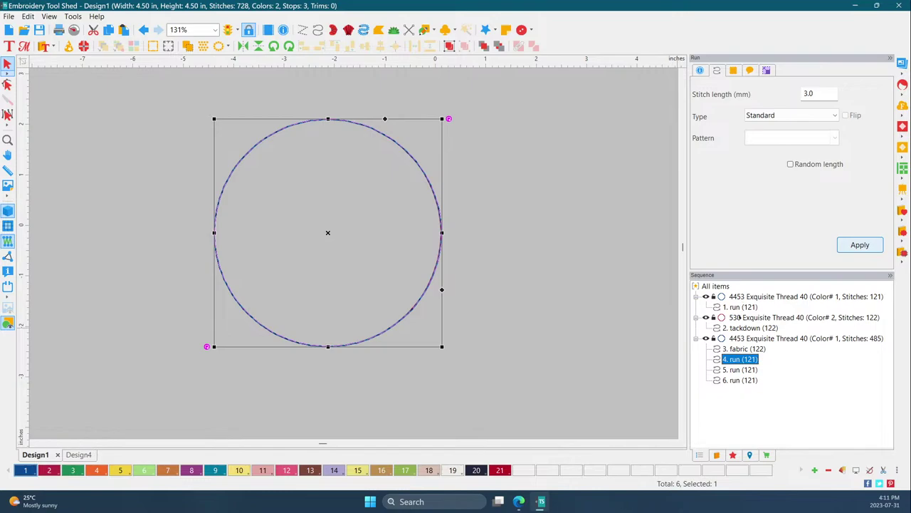
pyautogui.click(735, 319)
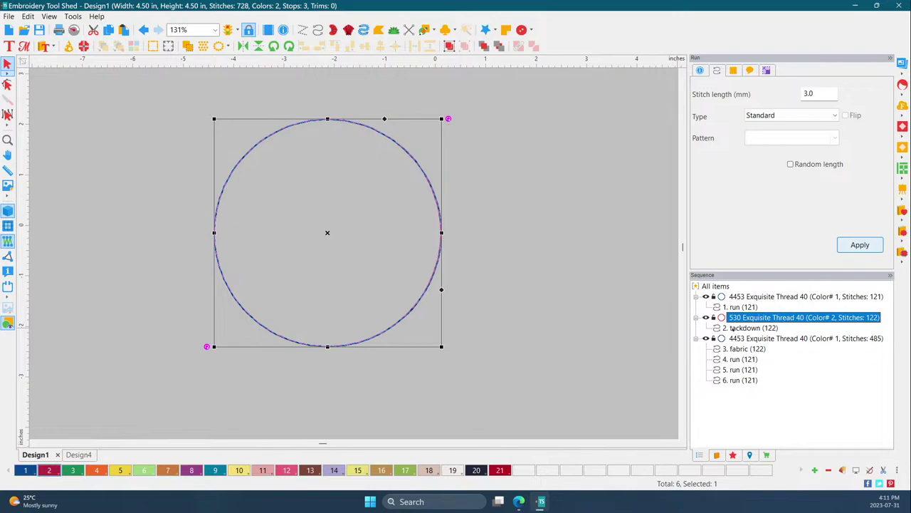
pyautogui.click(732, 349)
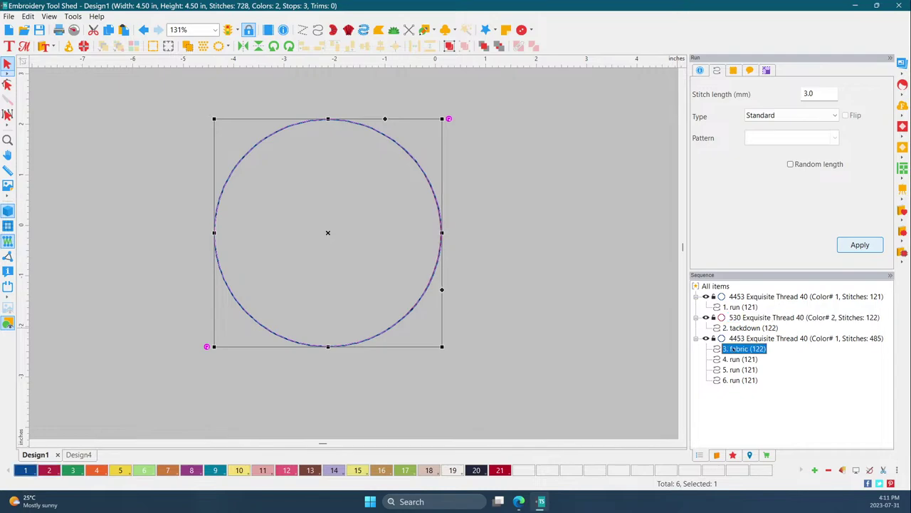
pyautogui.click(732, 359)
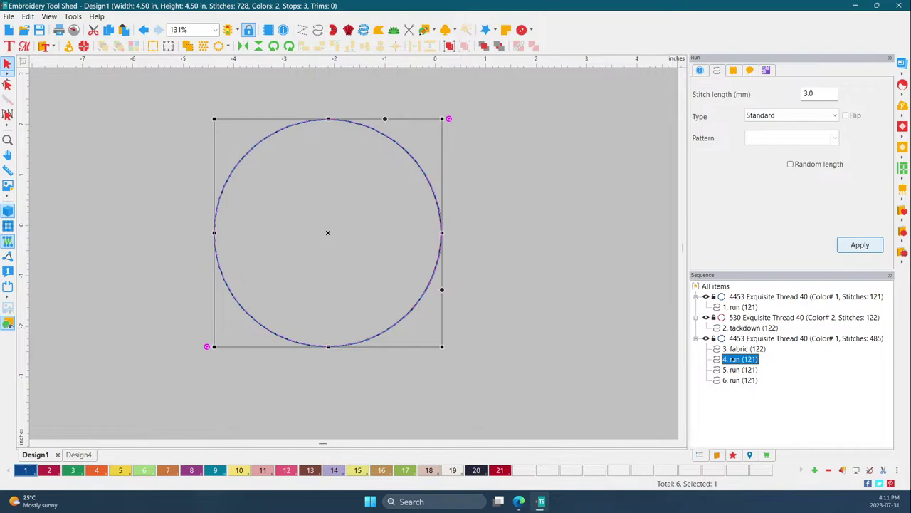
pyautogui.click(215, 469)
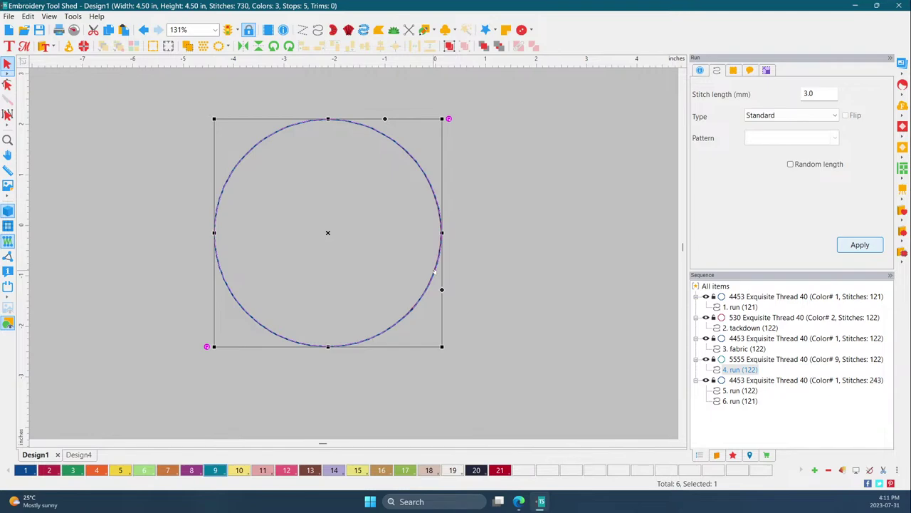
# Step: Convert the color 9 run circle to a Complex Fill
pyautogui.rightClick(434, 270)
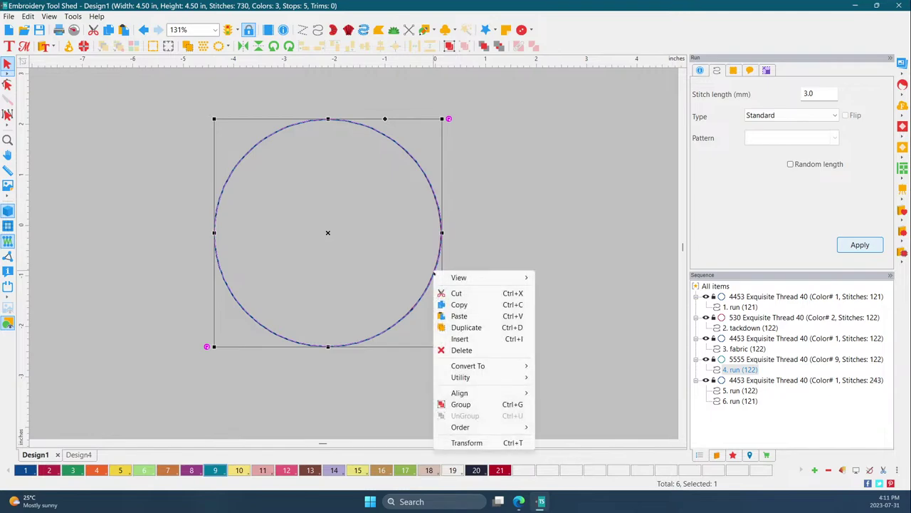
pyautogui.moveTo(481, 365)
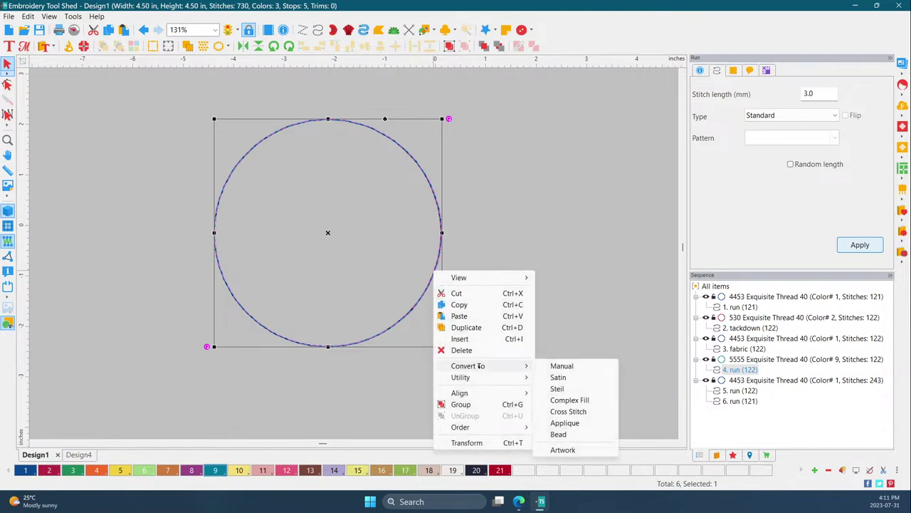
pyautogui.click(567, 401)
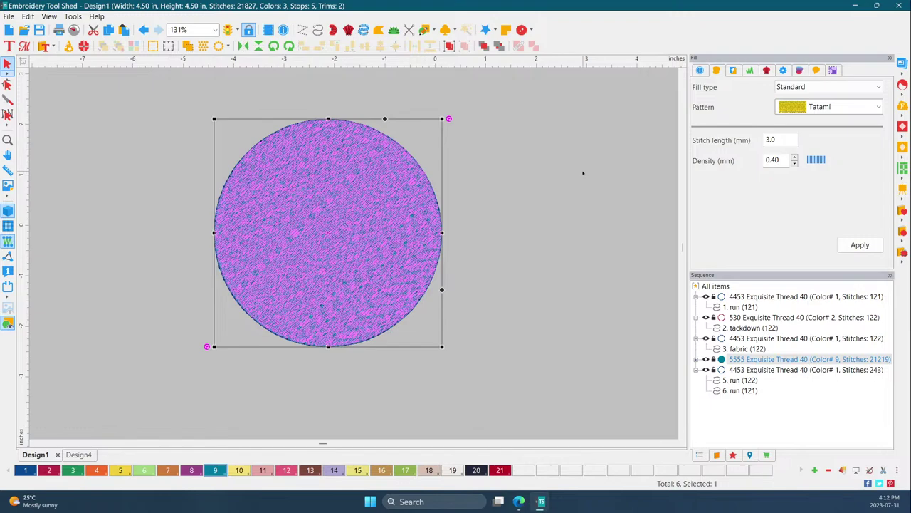
# Step: Change the color 9 circle's fill type to Motif with pattern 142 and apply it
pyautogui.click(848, 85)
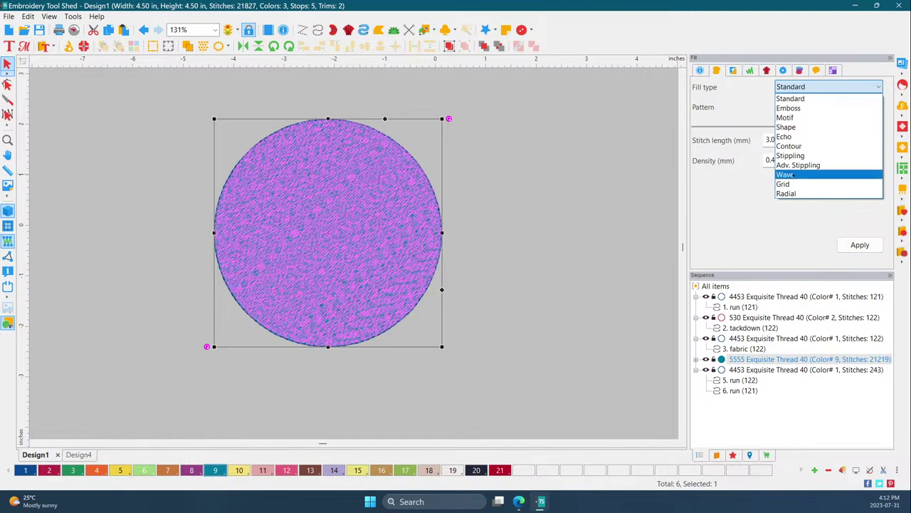
pyautogui.click(790, 118)
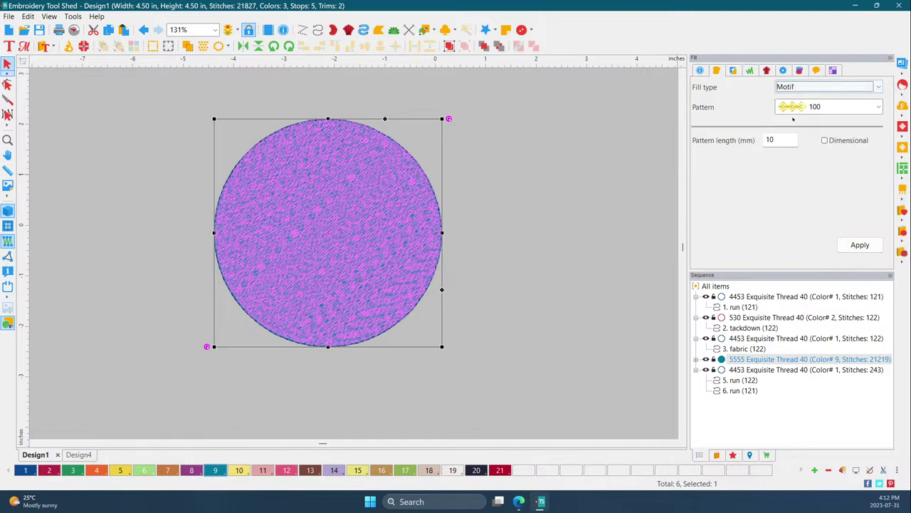
pyautogui.click(820, 107)
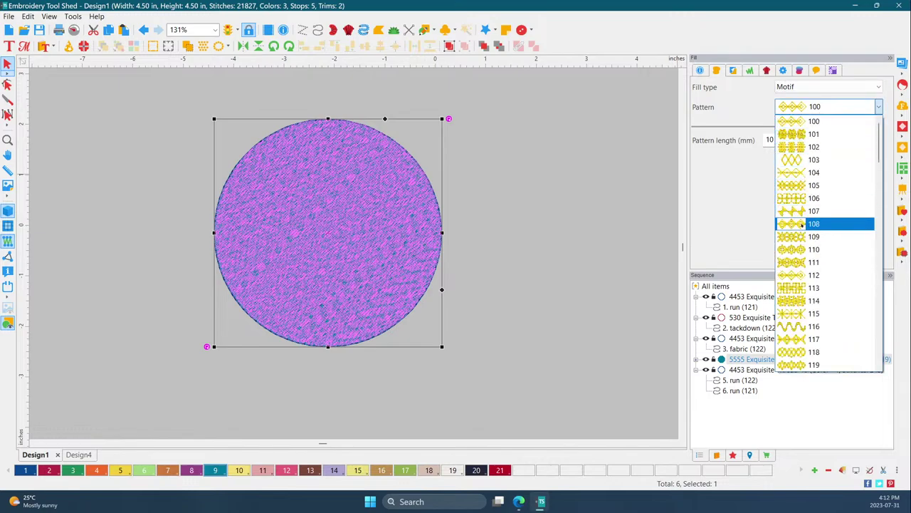
pyautogui.scroll(-4, 798, 242)
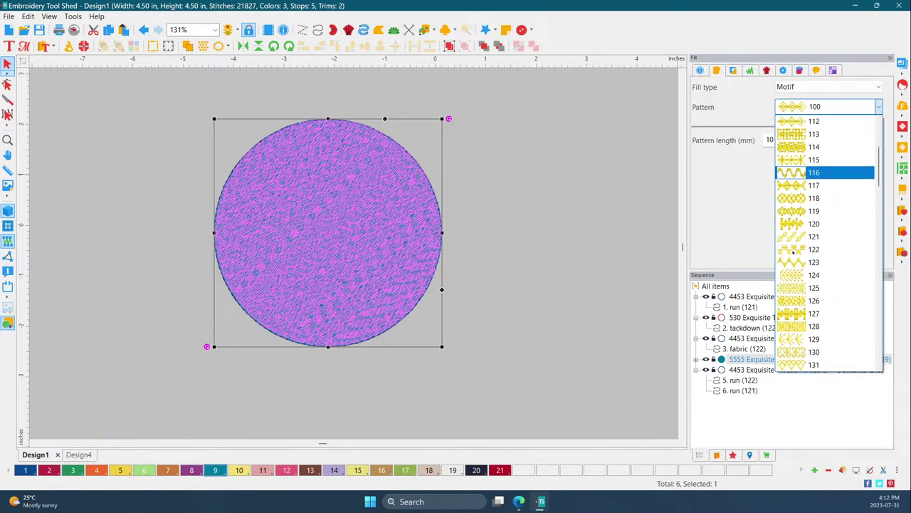
pyautogui.scroll(-4, 798, 268)
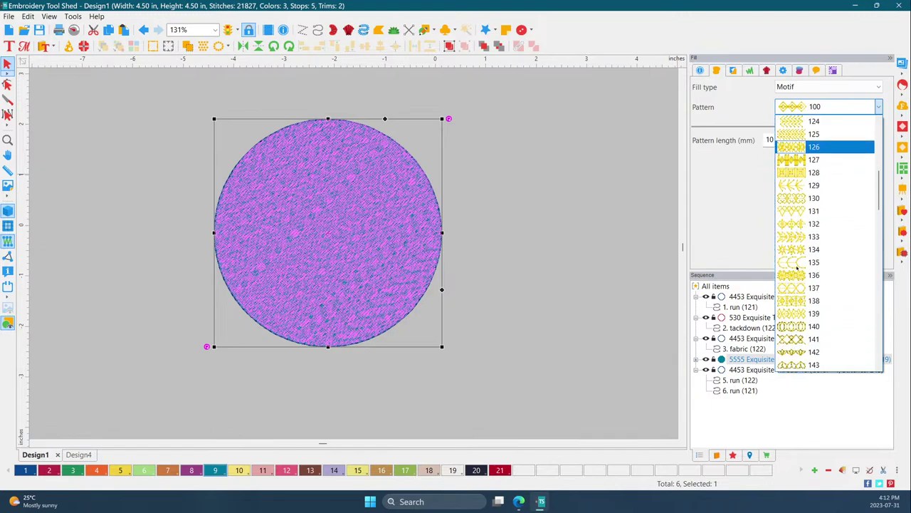
pyautogui.scroll(-1, 796, 268)
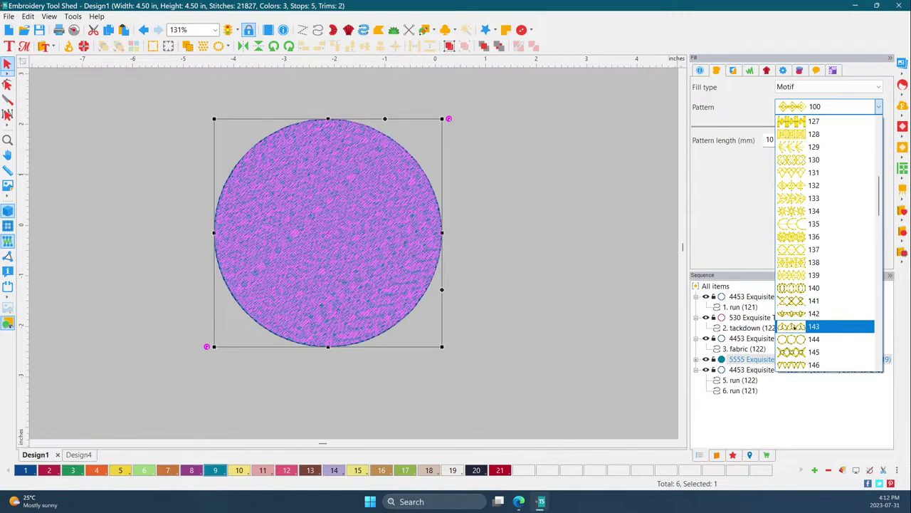
pyautogui.click(791, 314)
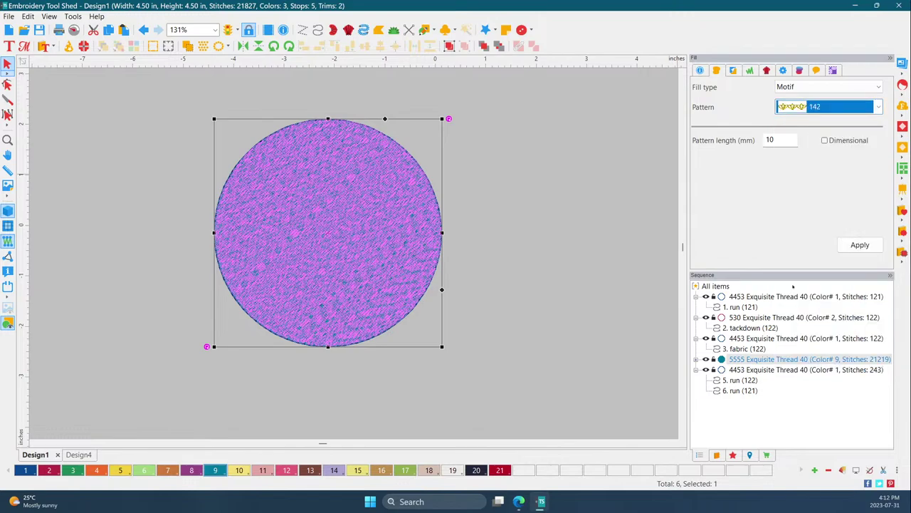
pyautogui.click(861, 245)
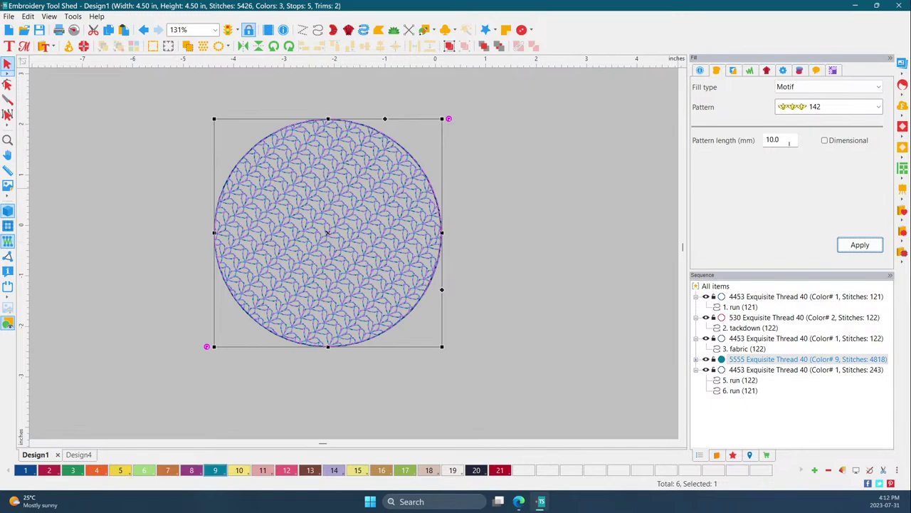
# Step: Set the motif fill's pattern length to 20 mm and deselect the circle
pyautogui.moveTo(789, 142); pyautogui.dragTo(759, 140)
pyautogui.write('20')
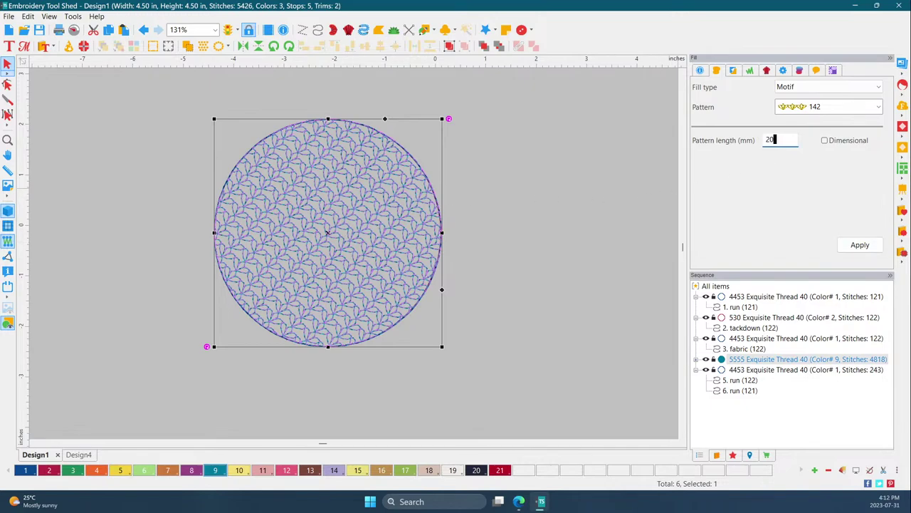
pyautogui.press('Return')
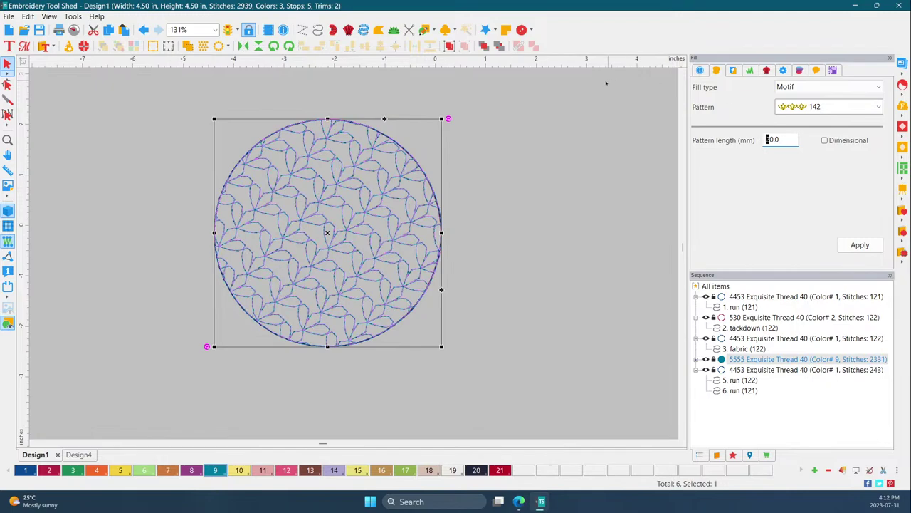
pyautogui.click(468, 152)
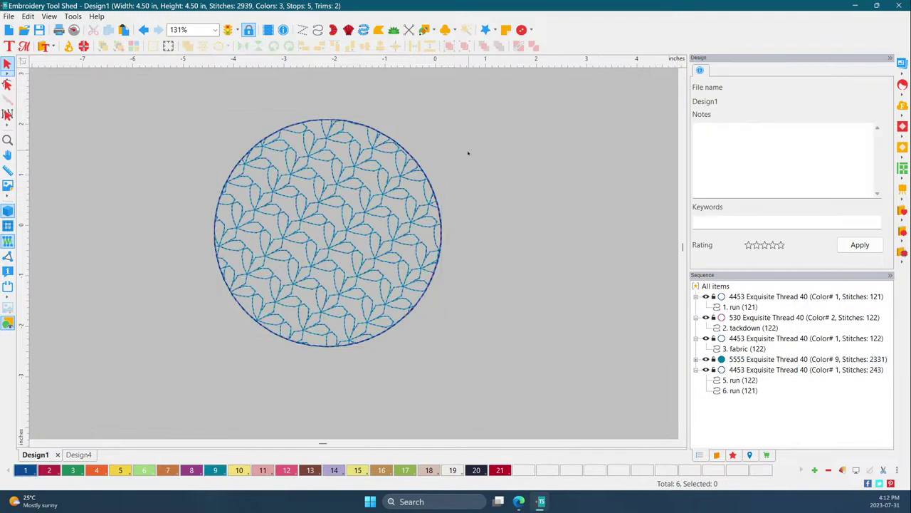
# Step: Reselect the motif-filled circle and set its pattern length to 25 mm
pyautogui.click(384, 256)
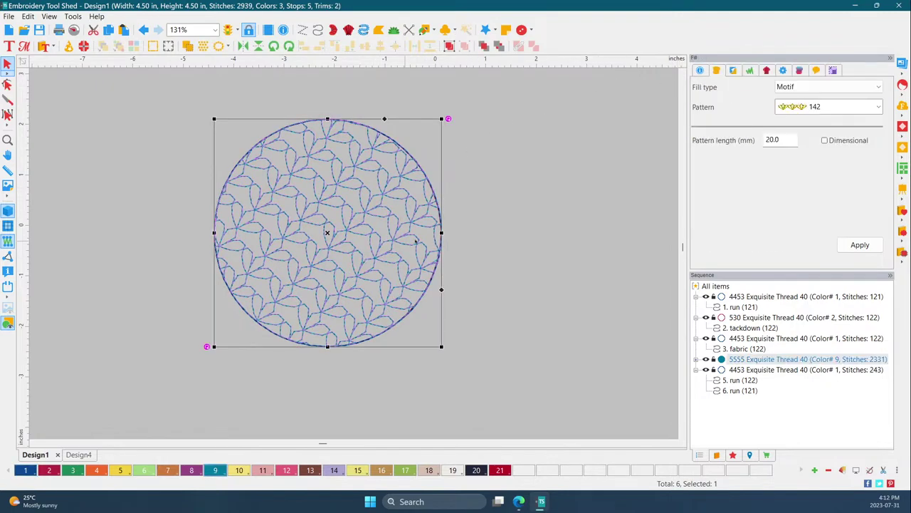
pyautogui.moveTo(785, 137); pyautogui.dragTo(754, 139)
pyautogui.write('25')
pyautogui.press('Return')
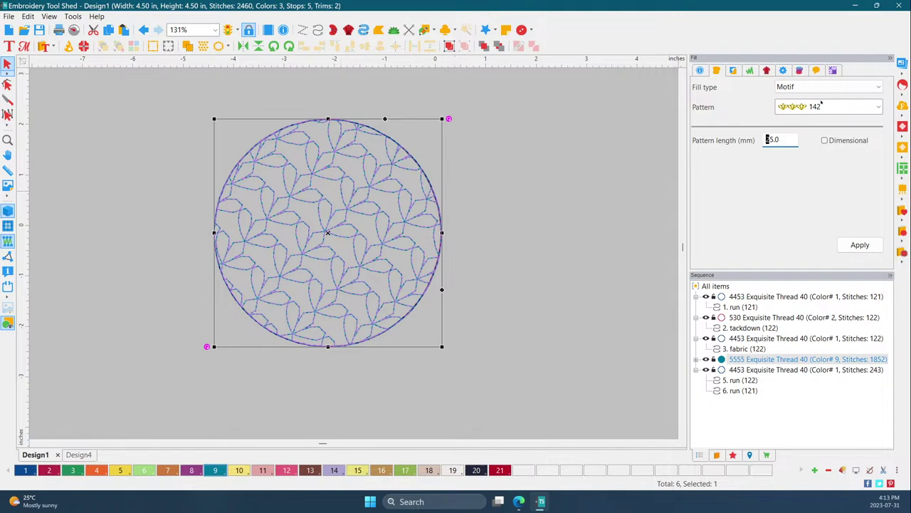
# Step: Change the motif fill's pattern to 171 and apply it to the color 9 circle
pyautogui.click(821, 105)
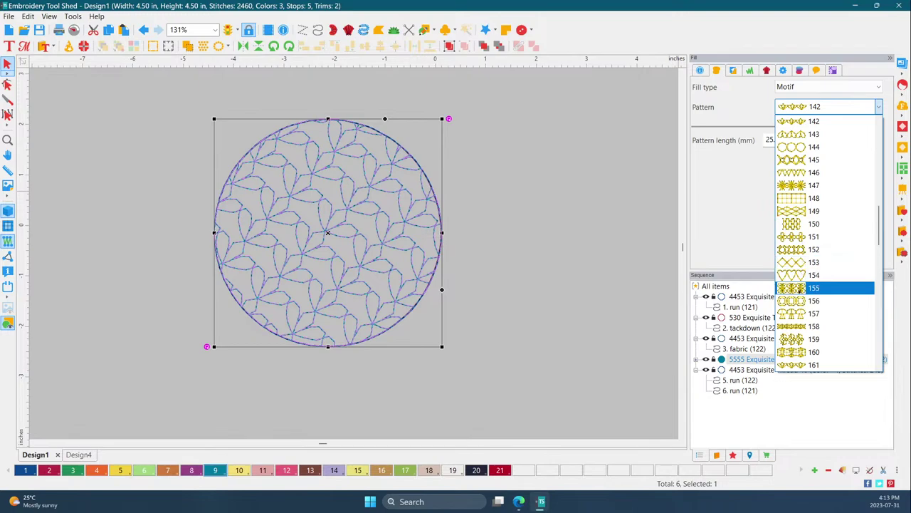
pyautogui.scroll(-3, 826, 300)
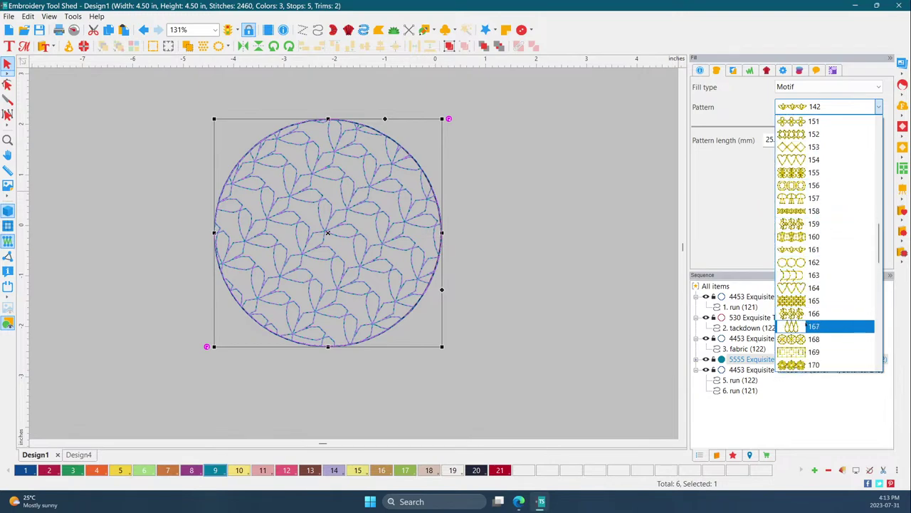
pyautogui.scroll(-1, 825, 326)
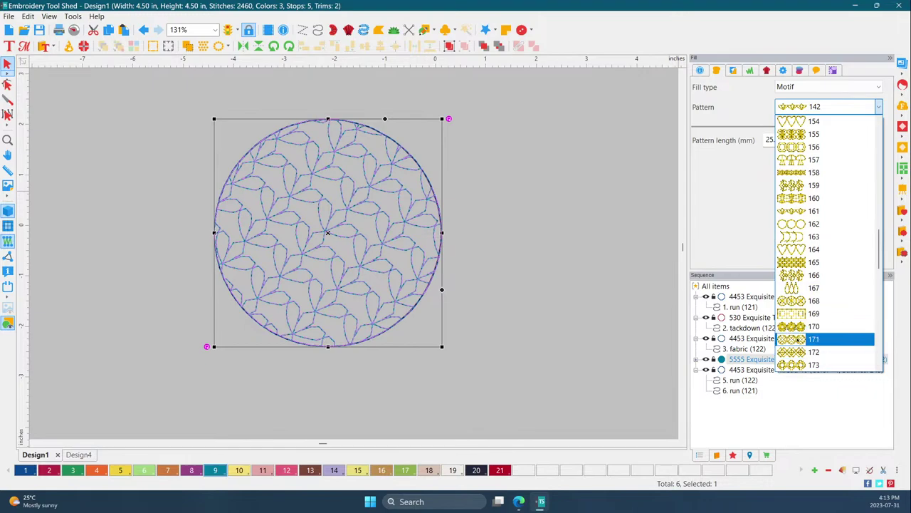
pyautogui.click(798, 339)
pyautogui.click(857, 245)
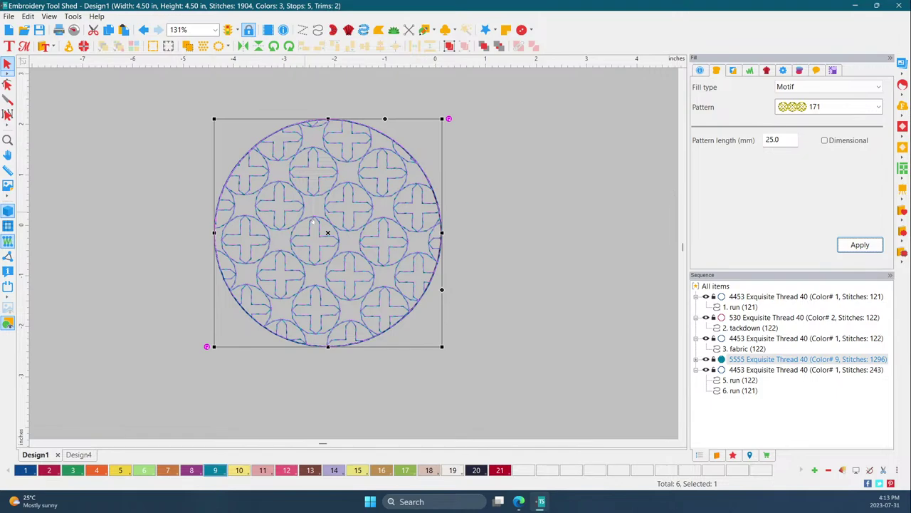
# Step: Switch the color 9 circle's fill type to Adv. Stippling with the double_oval pattern and apply it
pyautogui.click(821, 87)
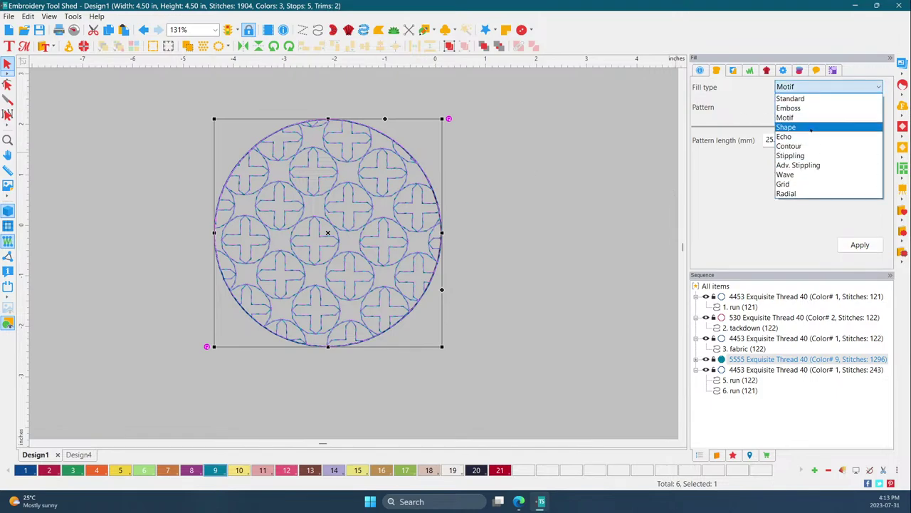
pyautogui.click(812, 164)
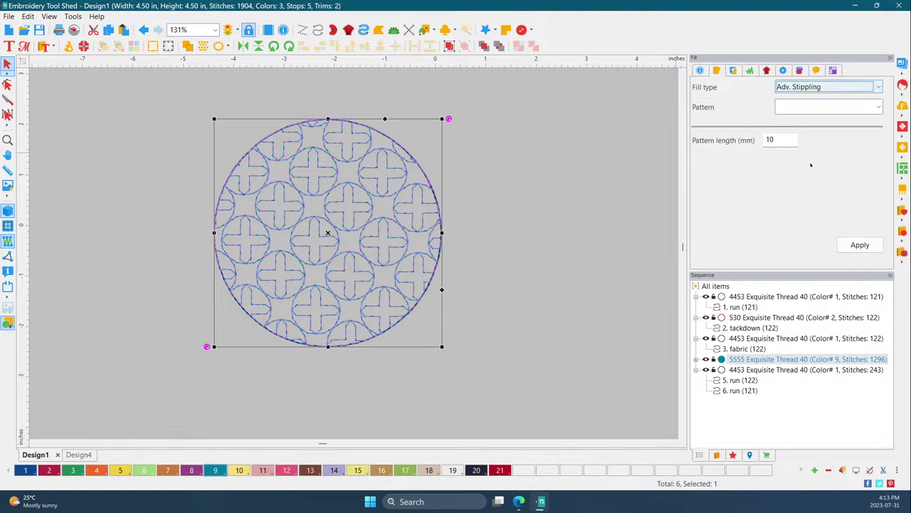
pyautogui.click(872, 107)
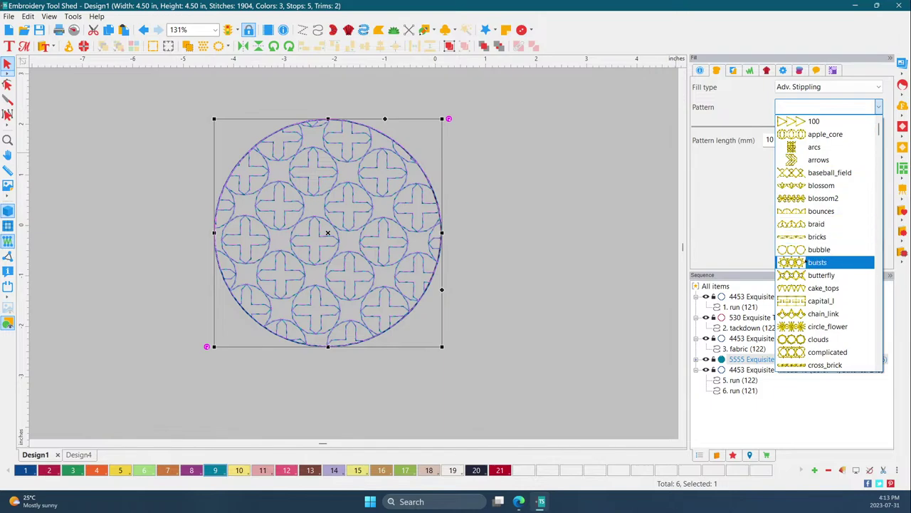
pyautogui.scroll(-2, 811, 264)
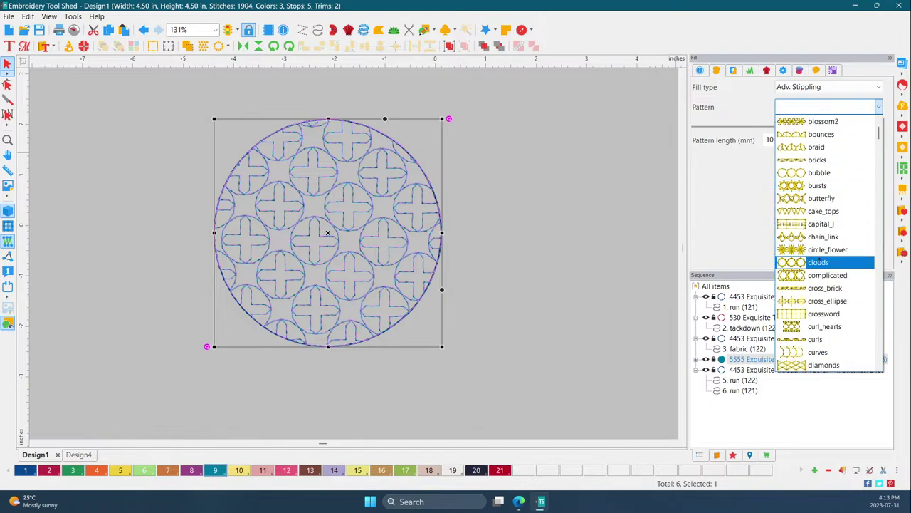
pyautogui.scroll(-4, 811, 276)
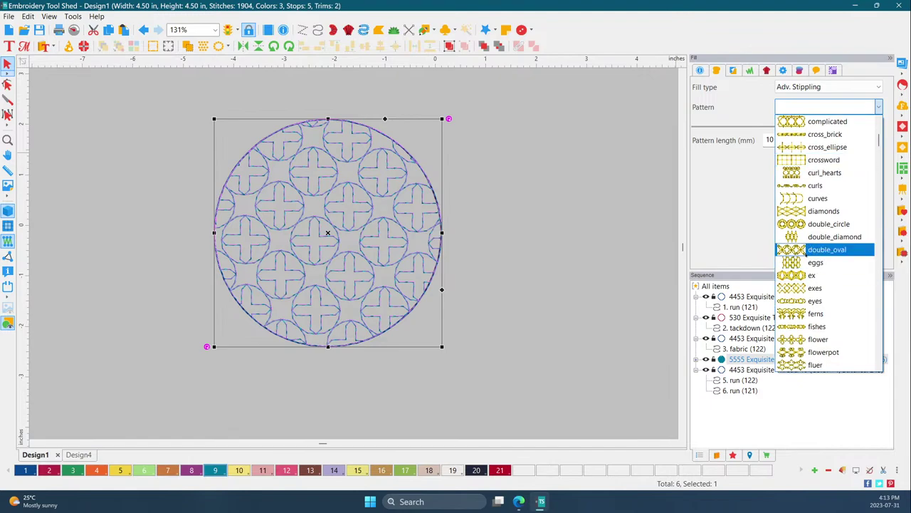
pyautogui.click(812, 249)
pyautogui.press('Return')
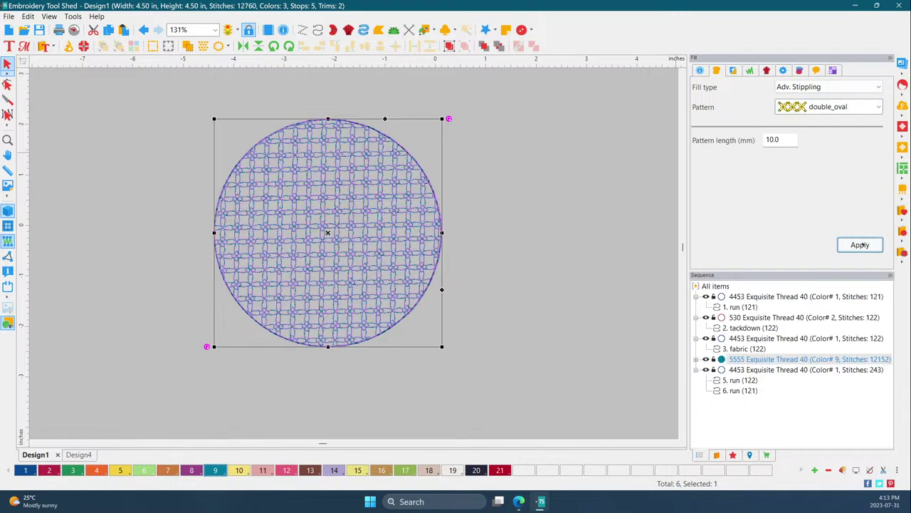
# Step: Set the double_oval stippling's pattern length to 20 mm
pyautogui.doubleClick(785, 140)
pyautogui.write('20')
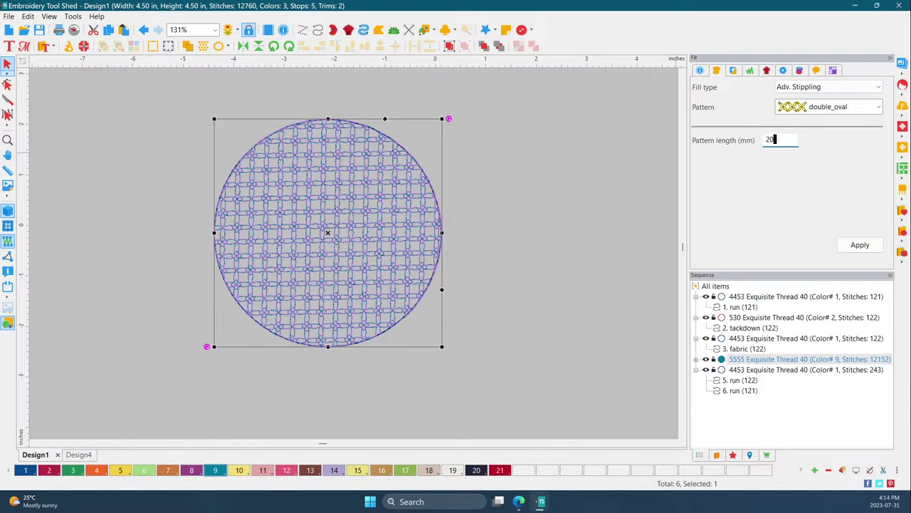
pyautogui.press('Return')
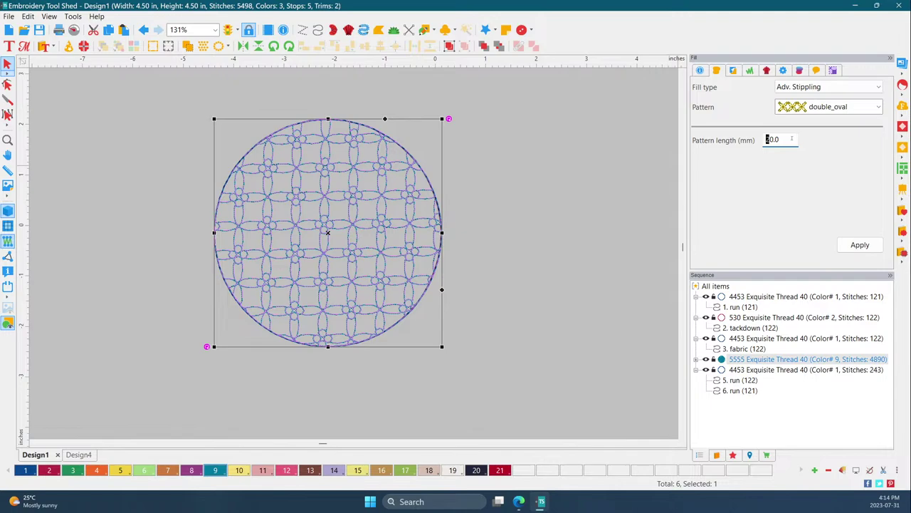
# Step: Increase the double_oval stippling's pattern length to 25 mm
pyautogui.moveTo(792, 138); pyautogui.dragTo(734, 133)
pyautogui.write('25')
pyautogui.press('Return')
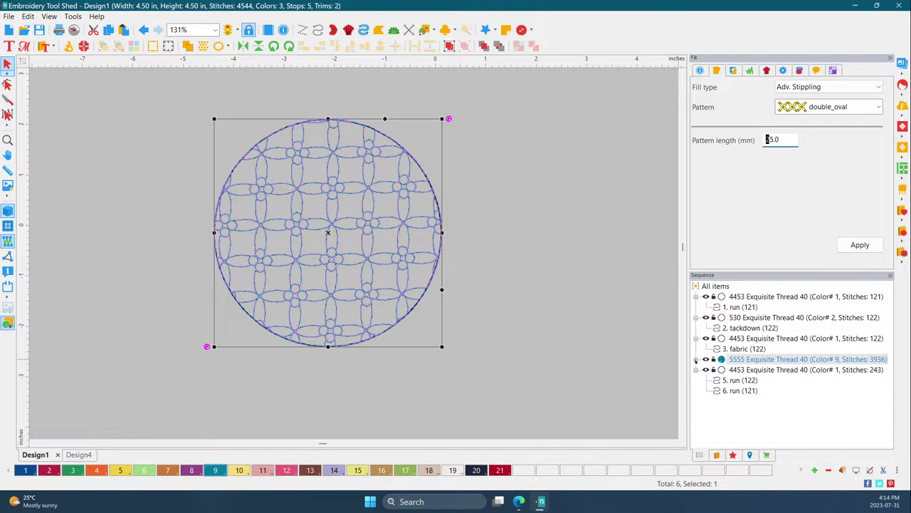
# Step: Expand the color 9 group in the sequence and recolor the run circle after the complex fill with color 2
pyautogui.click(697, 359)
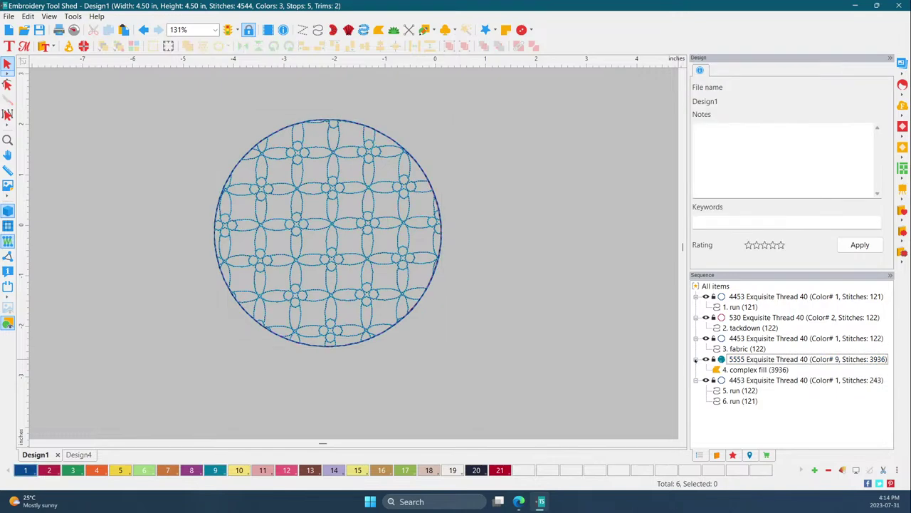
pyautogui.click(766, 369)
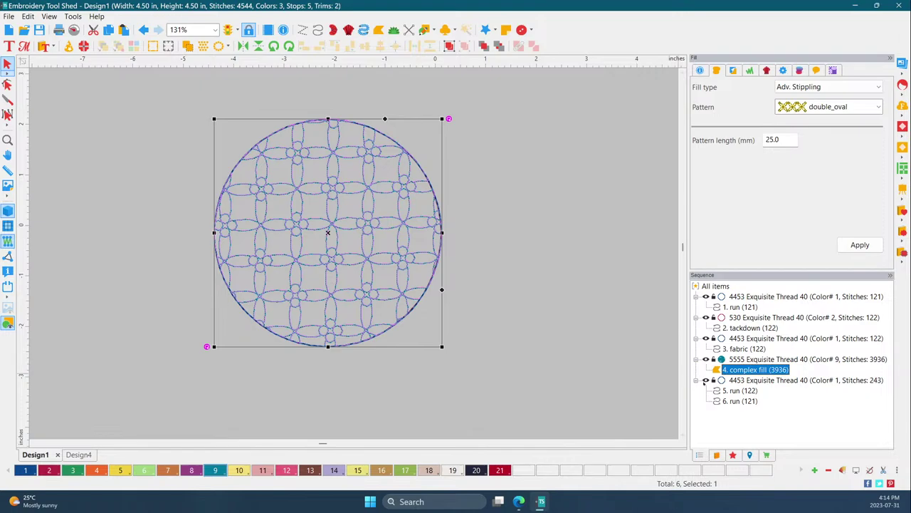
pyautogui.click(746, 391)
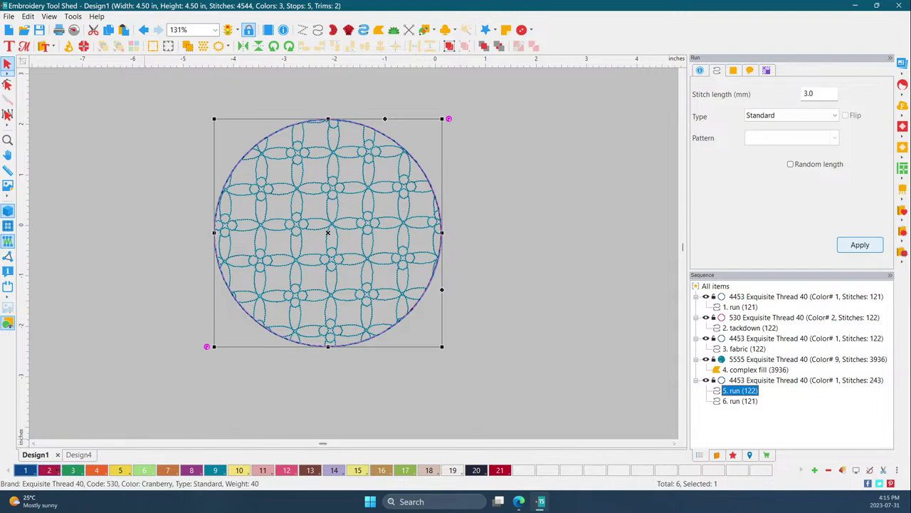
pyautogui.click(49, 470)
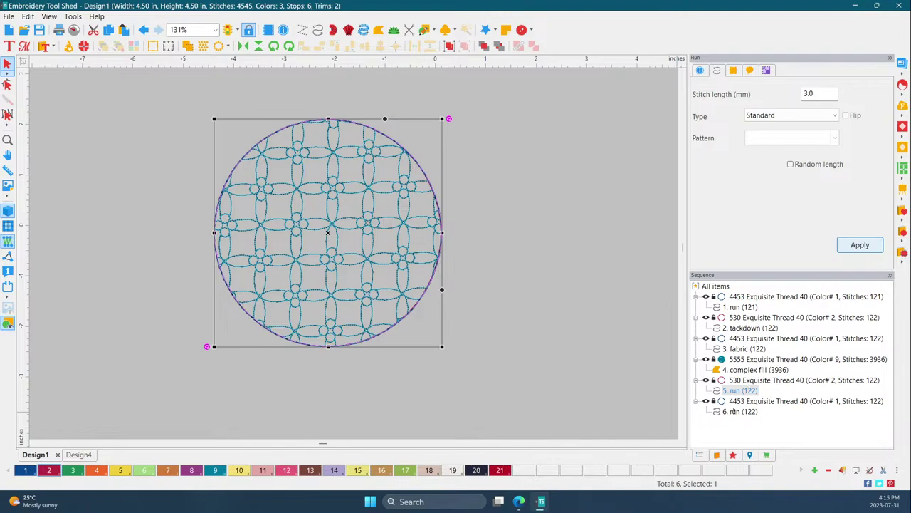
# Step: Convert the last run circle in the sequence to a Steil border
pyautogui.click(733, 402)
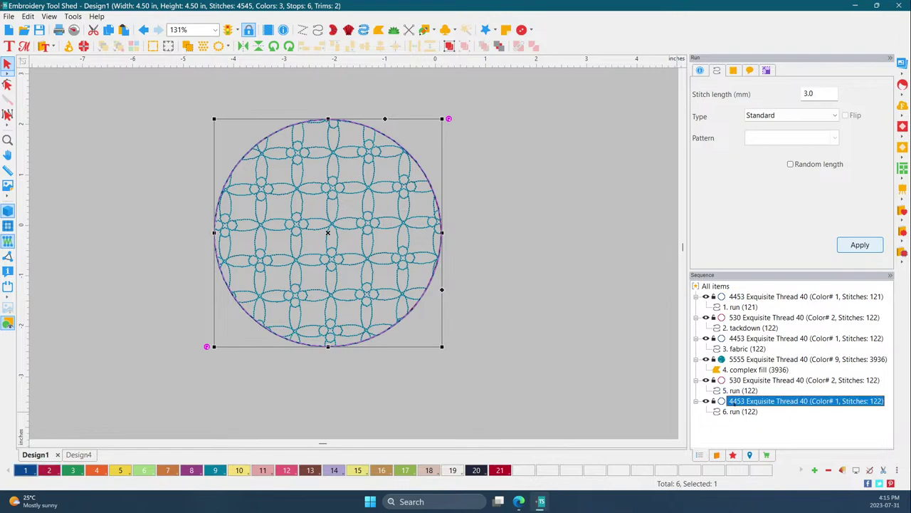
pyautogui.click(734, 412)
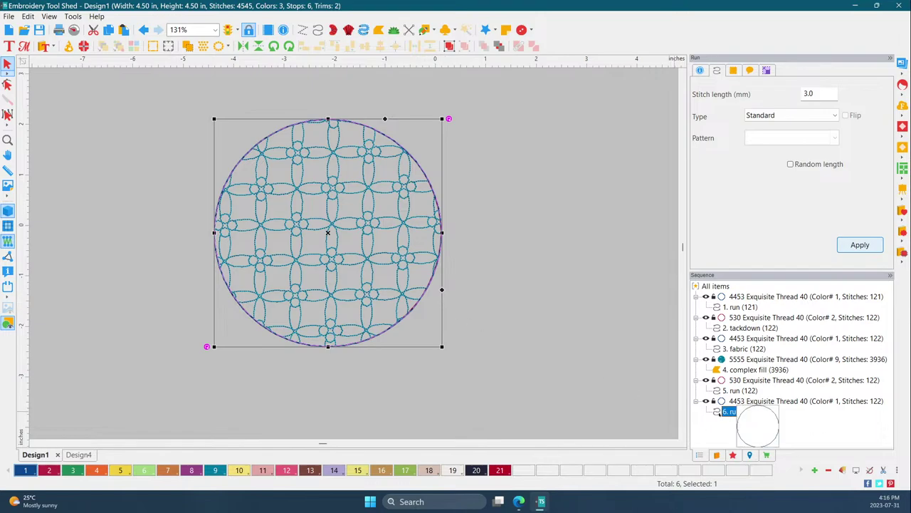
pyautogui.rightClick(432, 310)
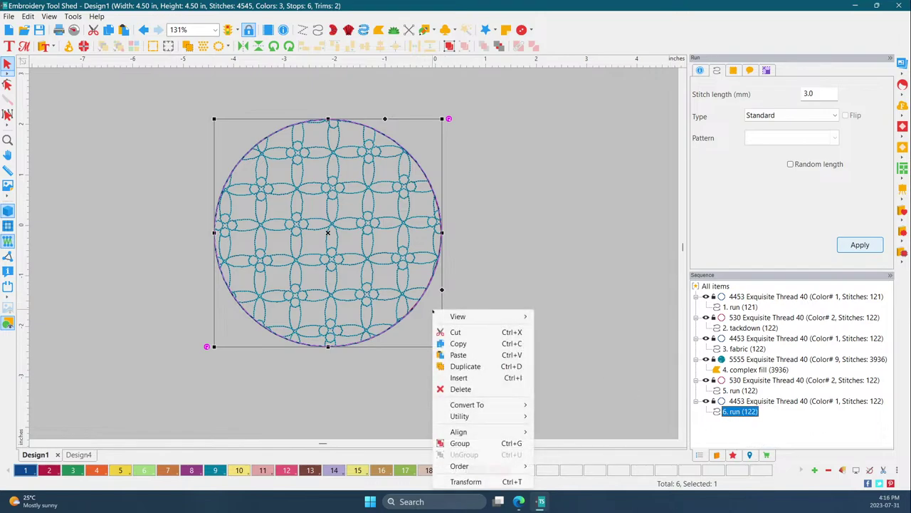
pyautogui.moveTo(488, 403)
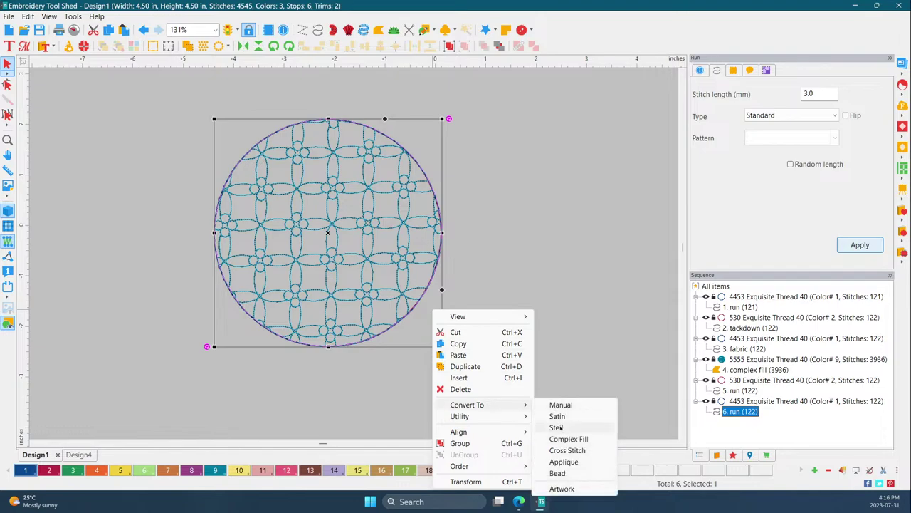
pyautogui.click(556, 427)
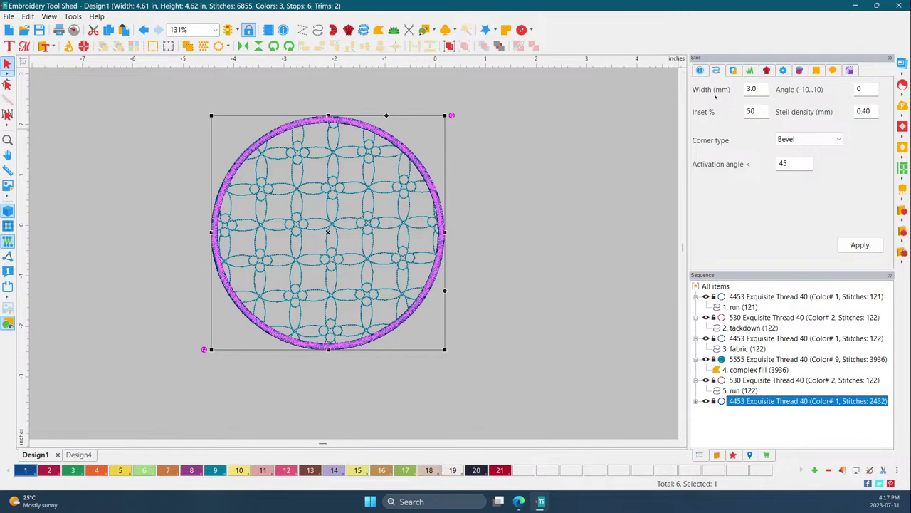
# Step: Set the Steil border's width to 5.0 mm and deselect it
pyautogui.moveTo(760, 89); pyautogui.dragTo(736, 85)
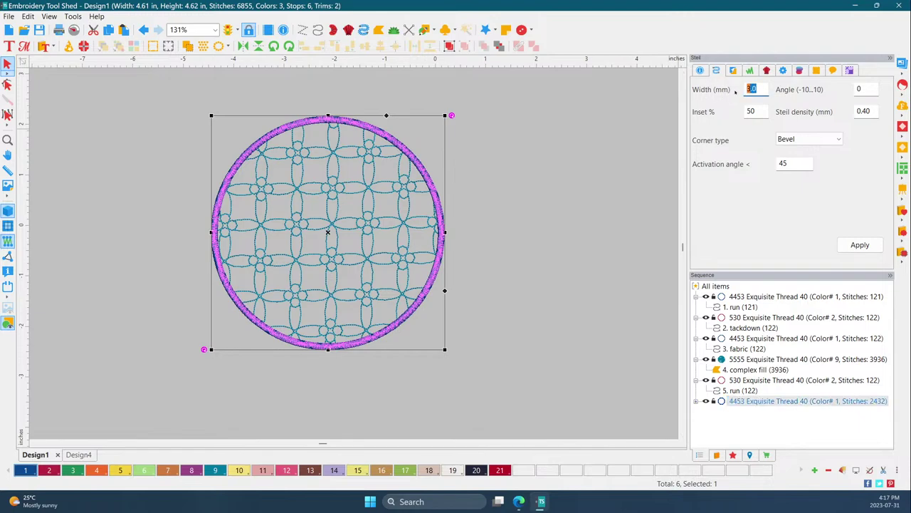
pyautogui.write('5.0')
pyautogui.press('Return')
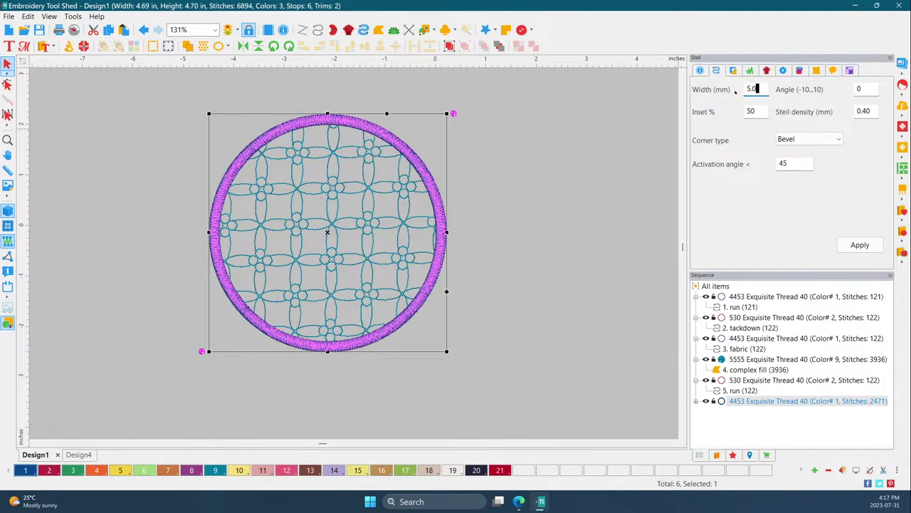
pyautogui.click(479, 214)
pyautogui.click(444, 226)
pyautogui.click(503, 236)
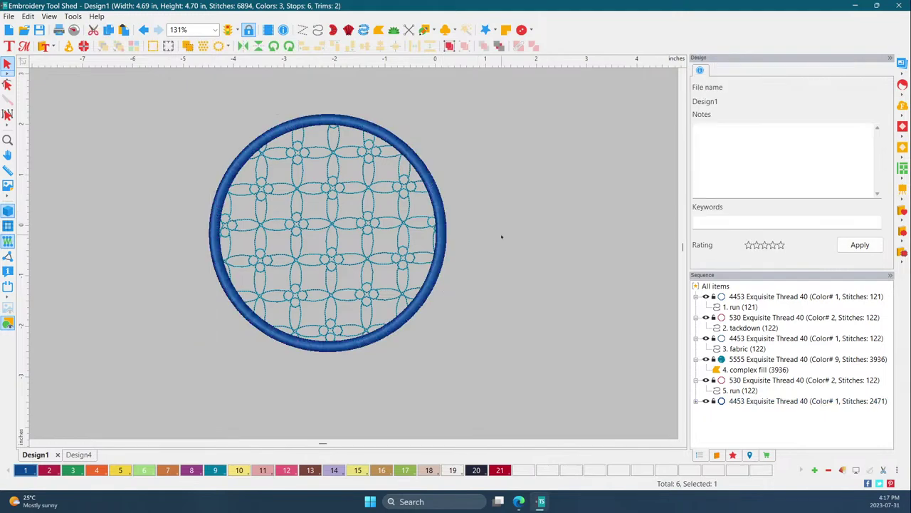
# Step: Examine the Steil border's underlay settings and inspect its stitches up close with the 3D view off
pyautogui.click(445, 231)
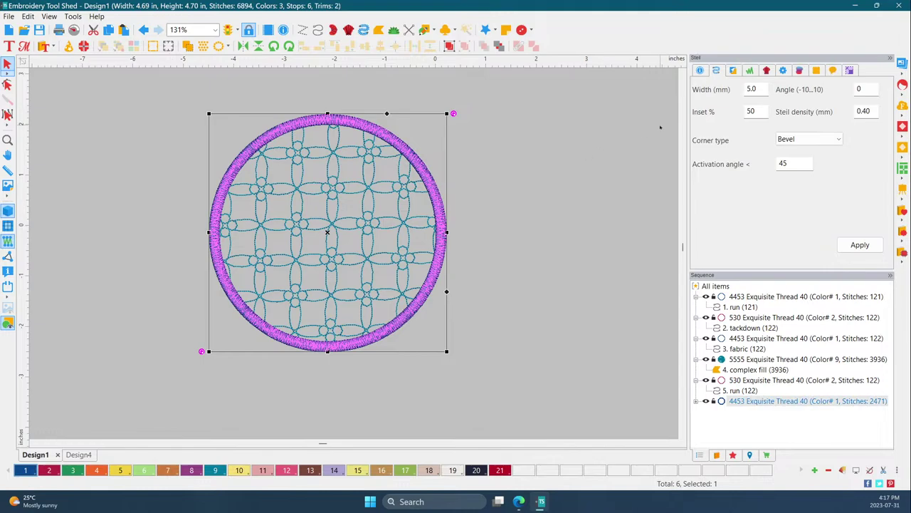
pyautogui.click(742, 70)
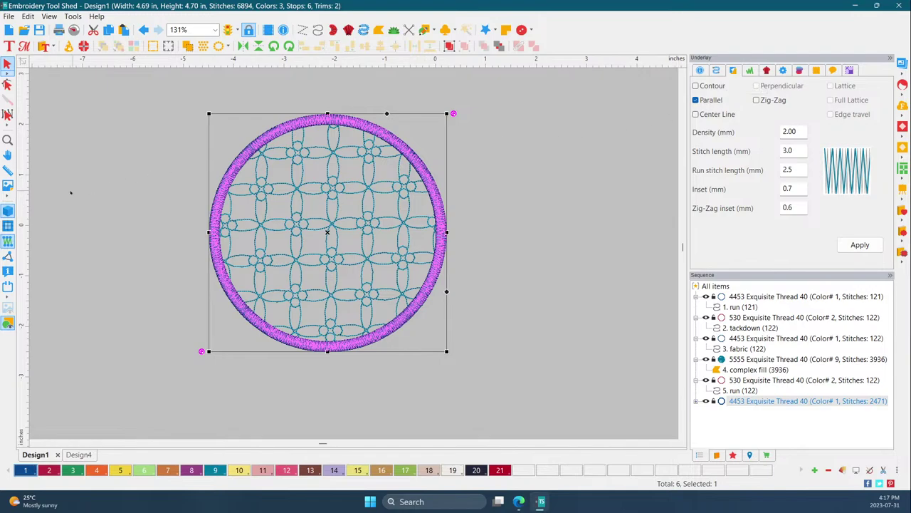
pyautogui.click(503, 247)
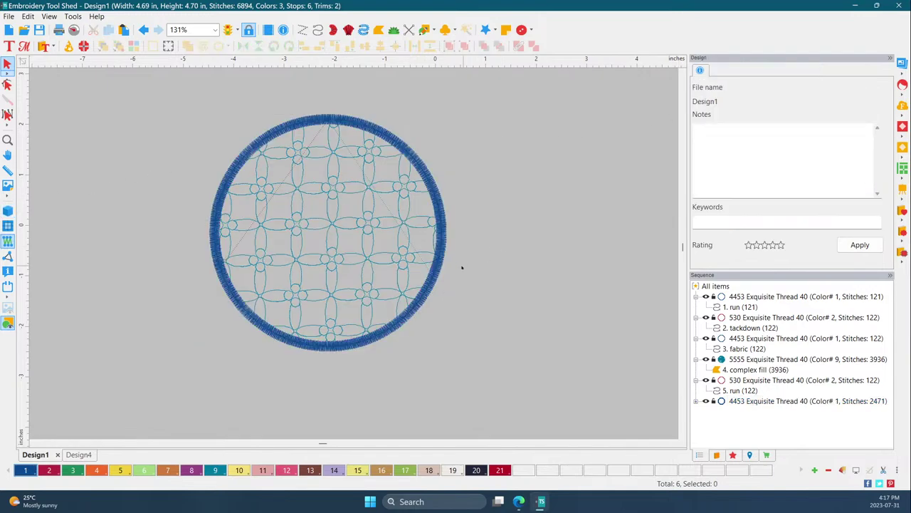
pyautogui.scroll(6, 461, 268)
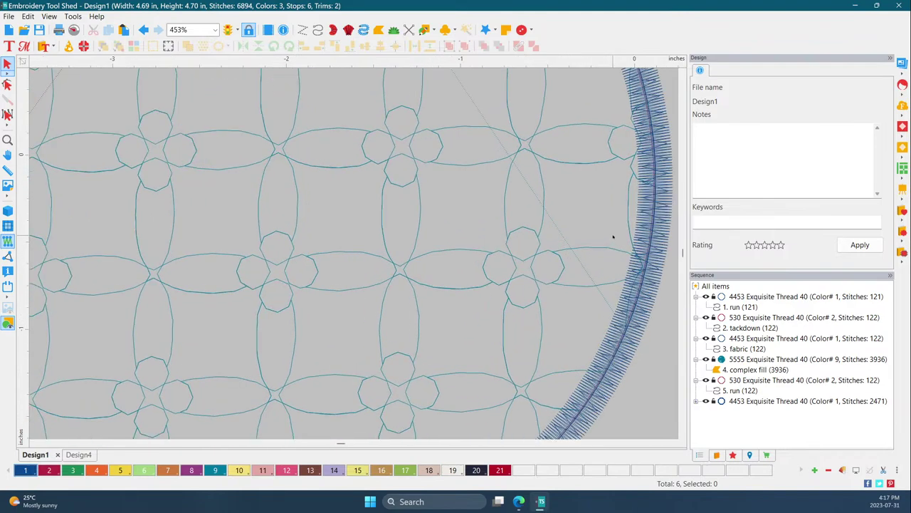
pyautogui.scroll(-2, 612, 237)
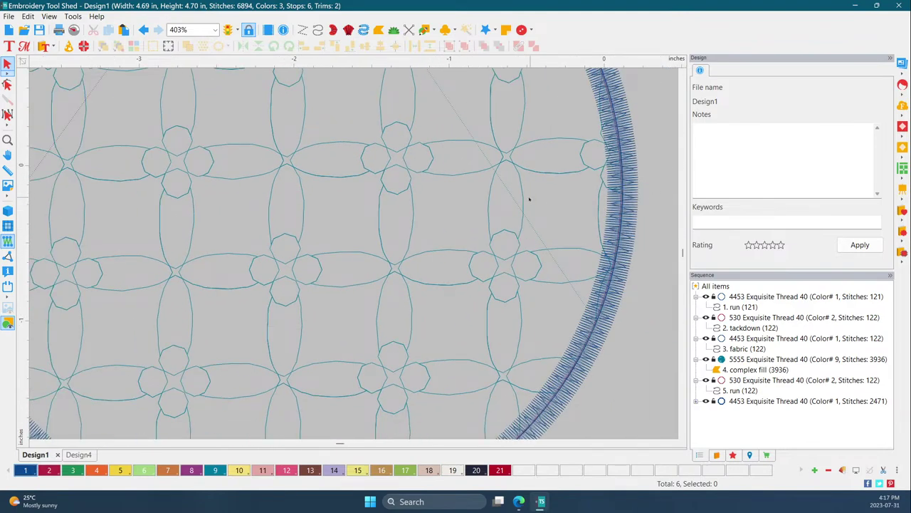
pyautogui.scroll(-5, 529, 197)
pyautogui.scroll(-1, 253, 197)
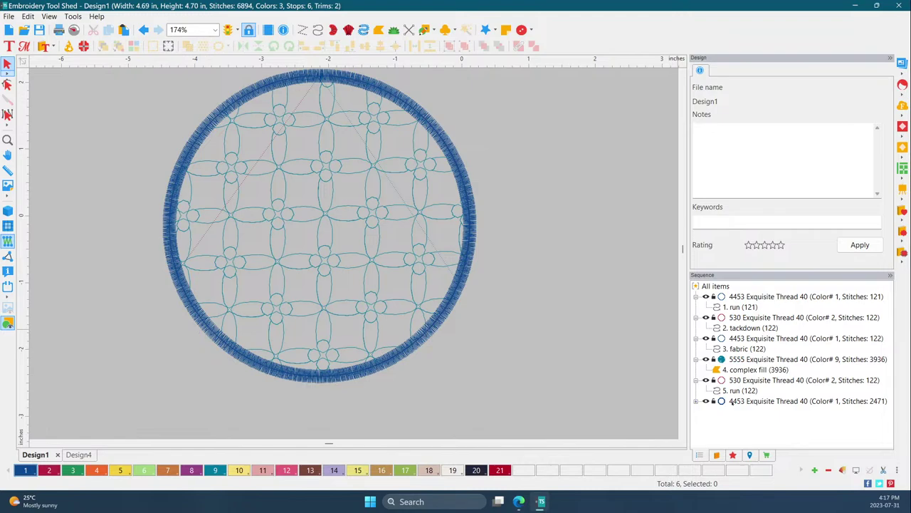
pyautogui.click(763, 420)
pyautogui.click(381, 210)
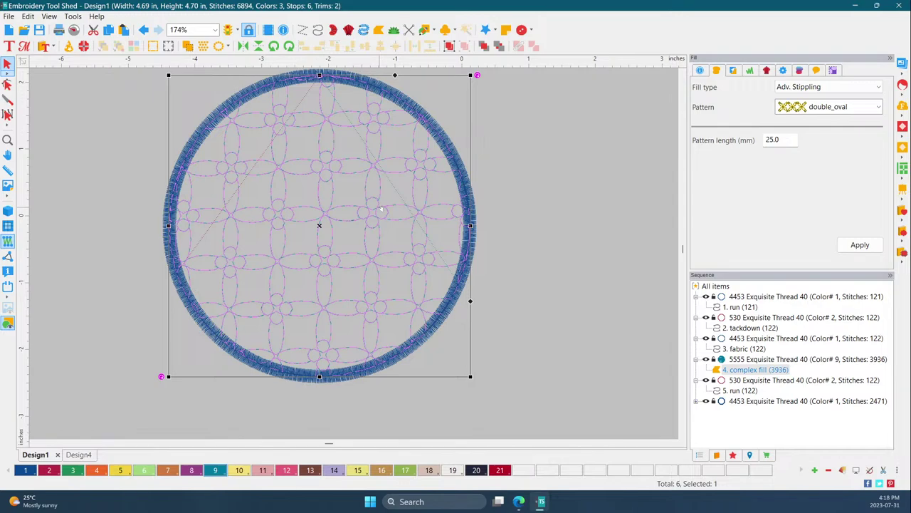
pyautogui.click(547, 213)
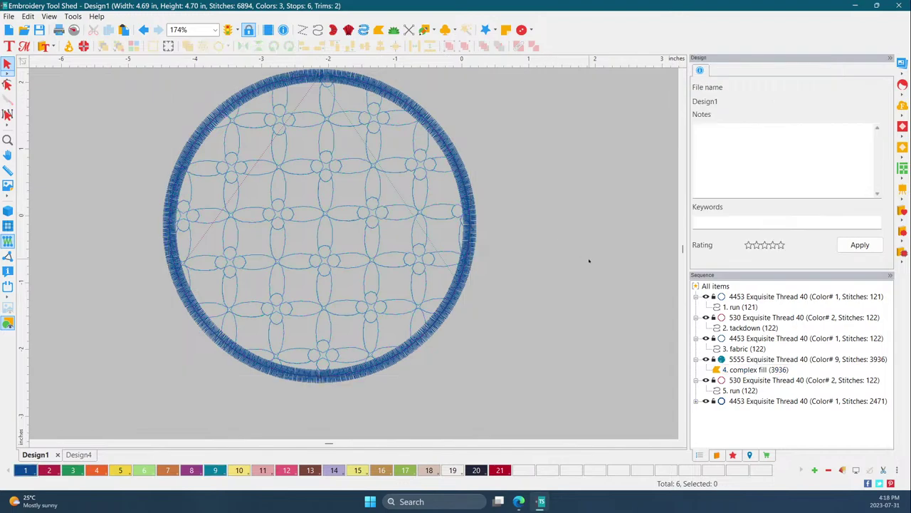
# Step: Insert the bird design 64713.c2s from the August_2021 folder of Dime Free Designs and place it beside the circle's upper right
pyautogui.click(749, 411)
pyautogui.click(749, 455)
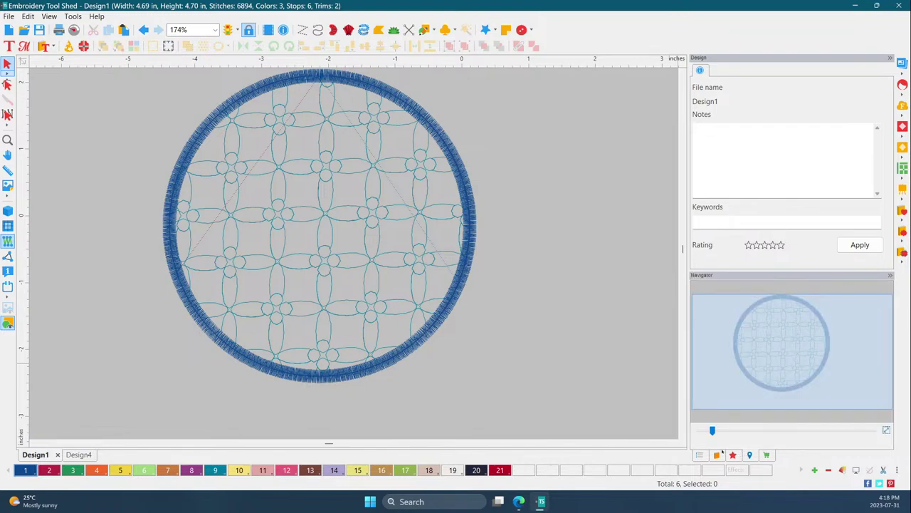
pyautogui.click(715, 455)
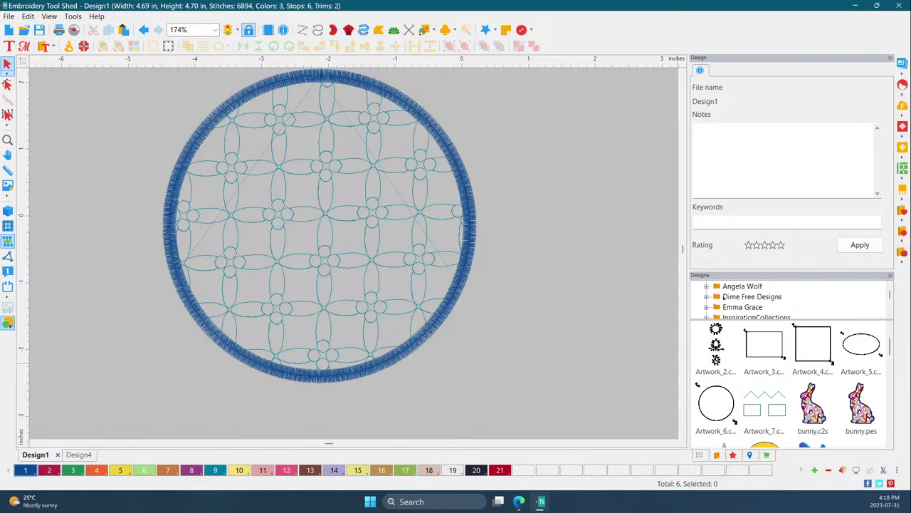
pyautogui.click(706, 296)
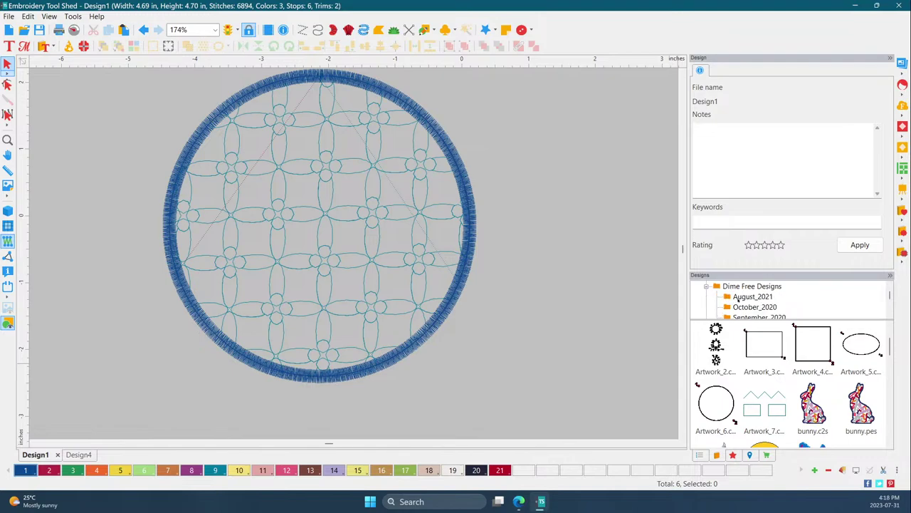
pyautogui.click(737, 297)
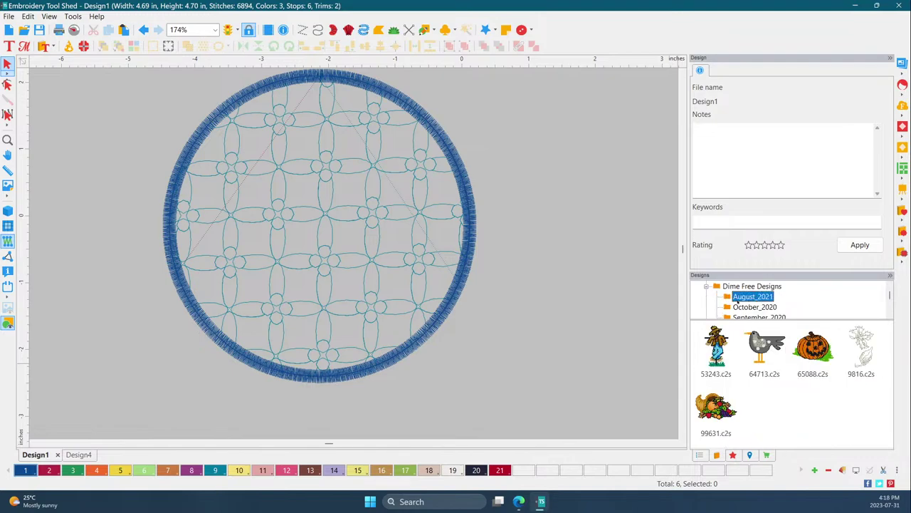
pyautogui.click(766, 348)
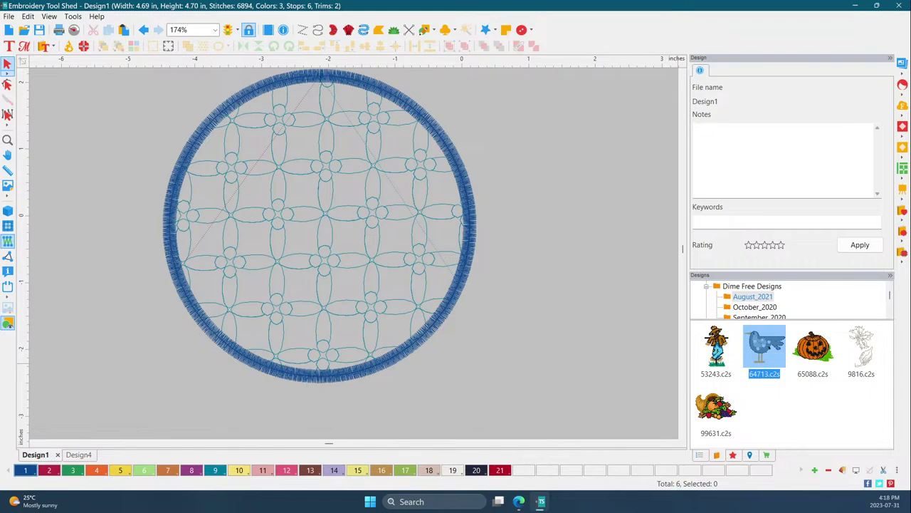
pyautogui.moveTo(524, 311); pyautogui.dragTo(604, 315)
pyautogui.click(565, 245)
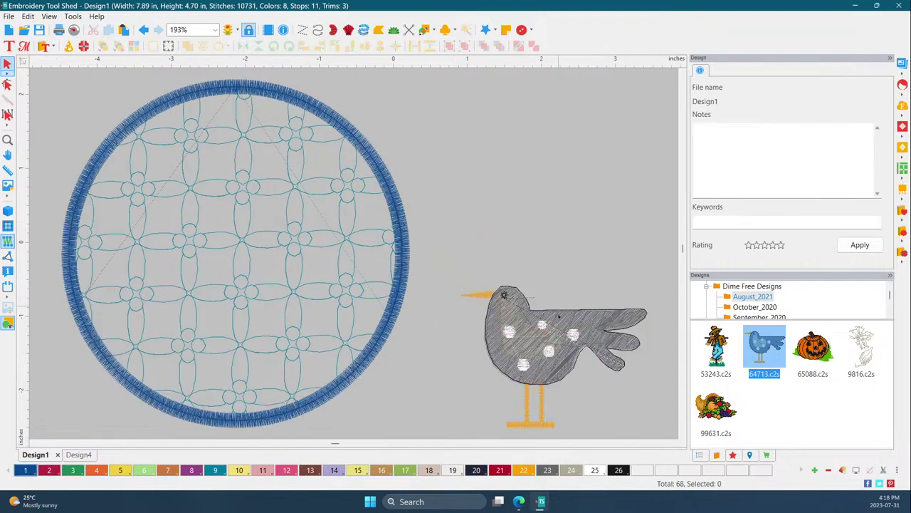
pyautogui.click(562, 351)
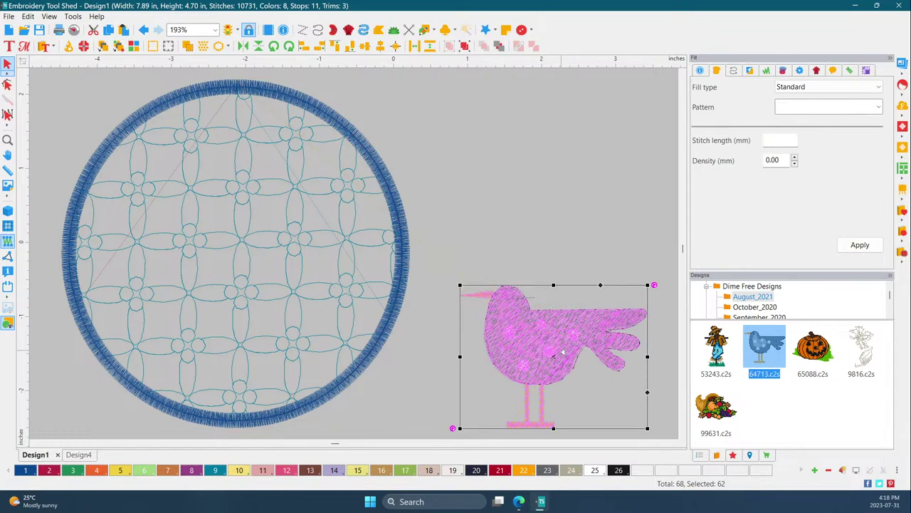
pyautogui.moveTo(562, 351); pyautogui.dragTo(540, 224)
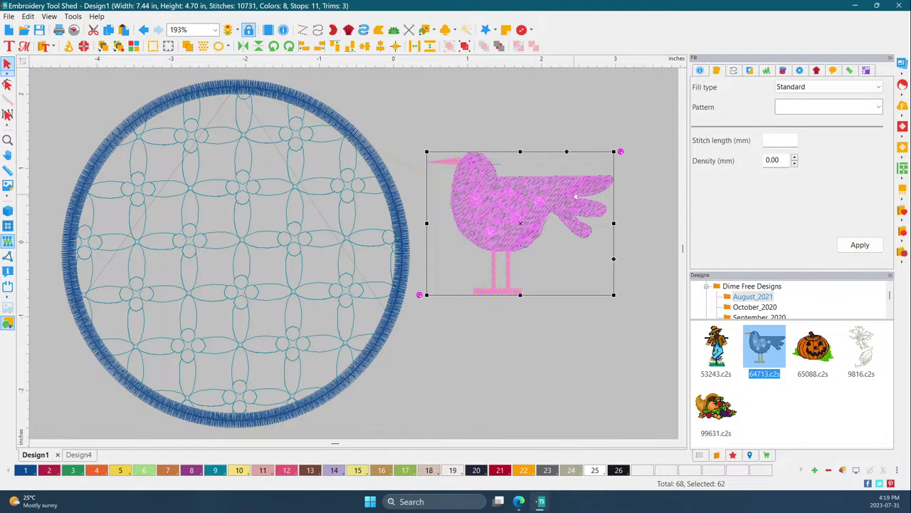
# Step: Enlarge the bird to about 136% (about 3.43 × 2.62 in) and move it inside the quilted circle
pyautogui.moveTo(614, 151); pyautogui.dragTo(679, 99)
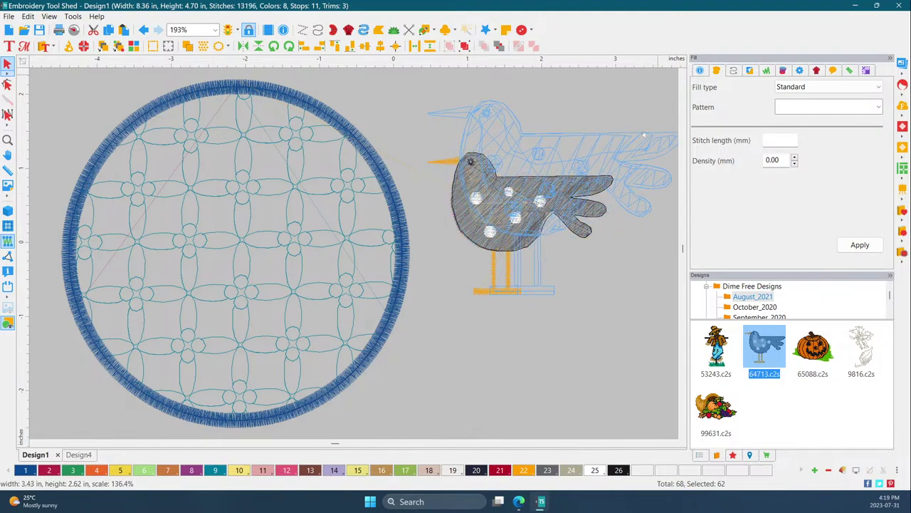
pyautogui.click(579, 275)
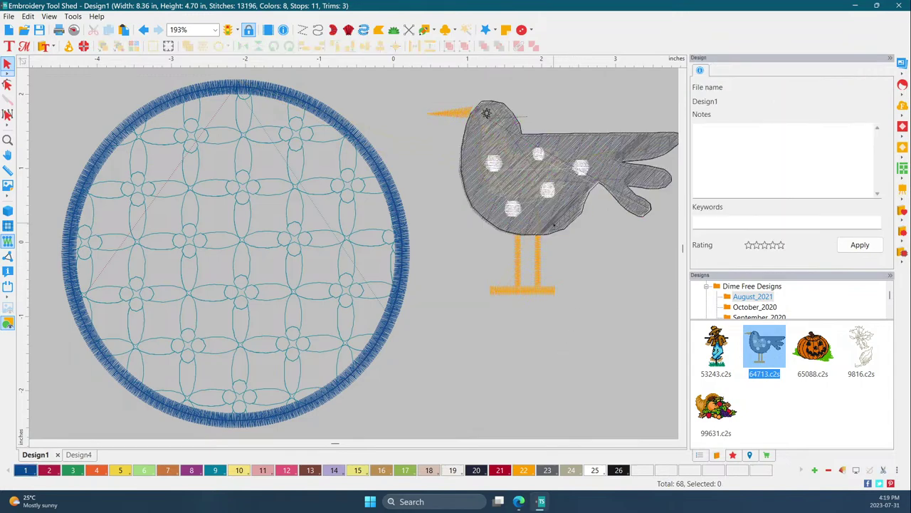
pyautogui.click(554, 223)
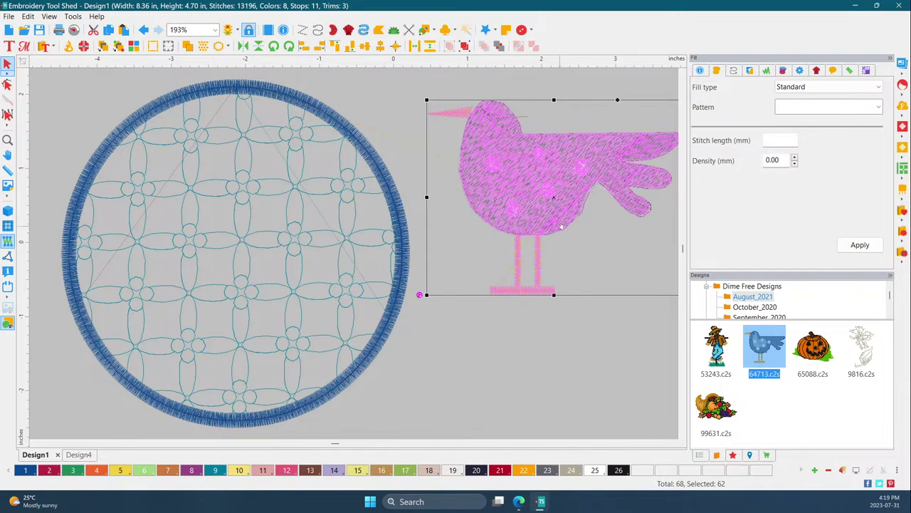
pyautogui.moveTo(562, 210); pyautogui.dragTo(245, 259)
pyautogui.click(482, 317)
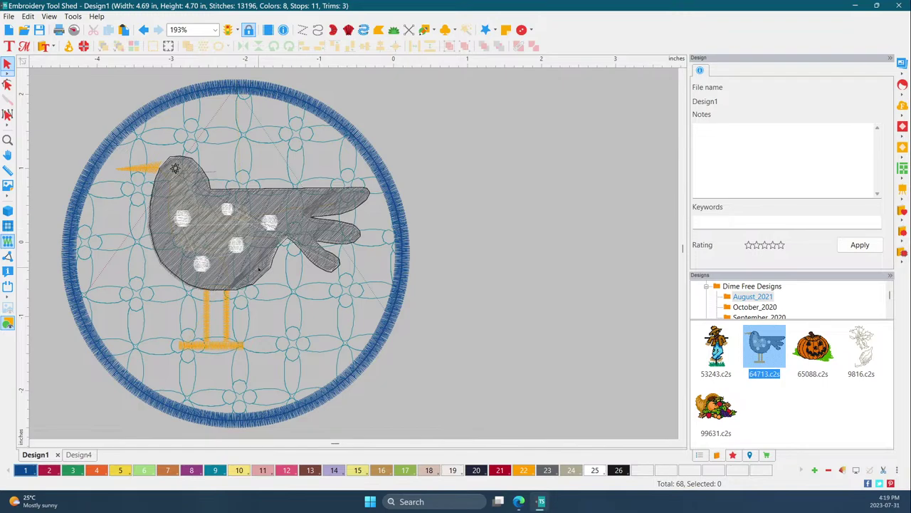
# Step: Ungroup the bird inside the circle into separate objects and deselect it
pyautogui.click(174, 168)
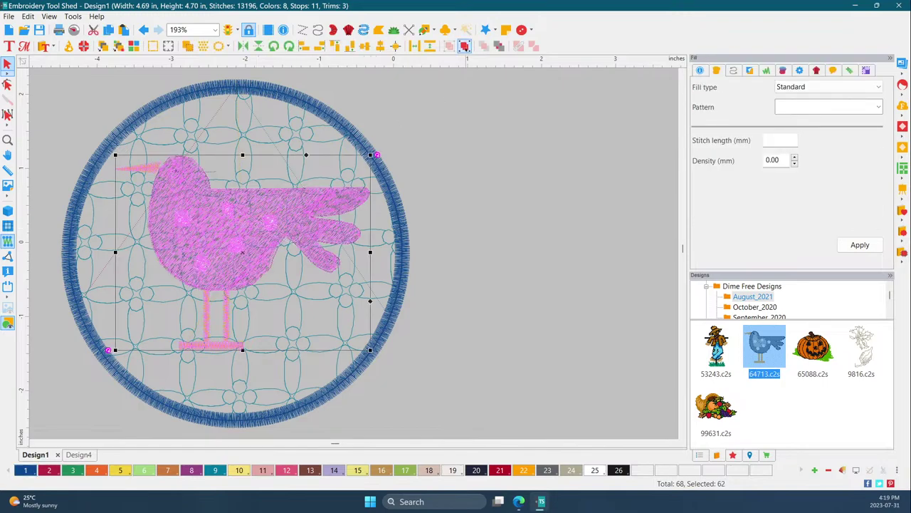
pyautogui.click(466, 146)
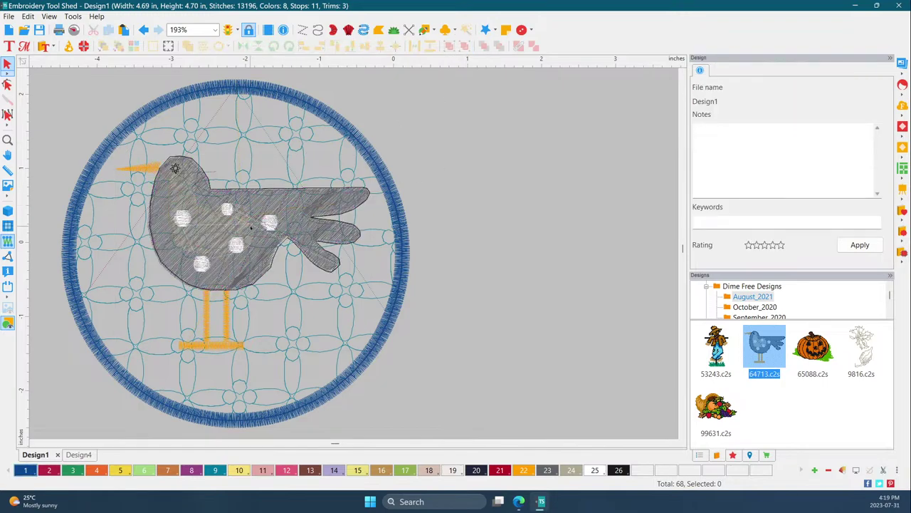
# Step: Inspect the bird's tail and body stitches up close, first as plain stitches and with the 3D view on
pyautogui.scroll(5, 253, 209)
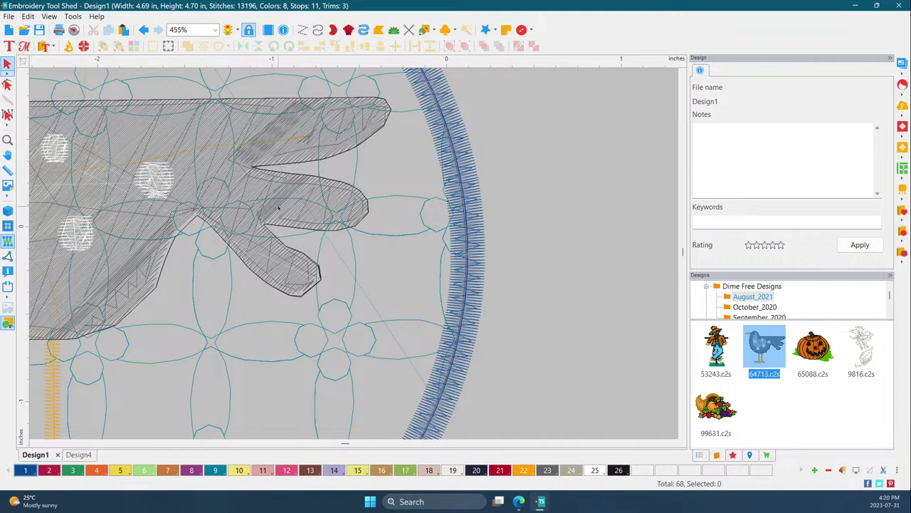
pyautogui.click(7, 211)
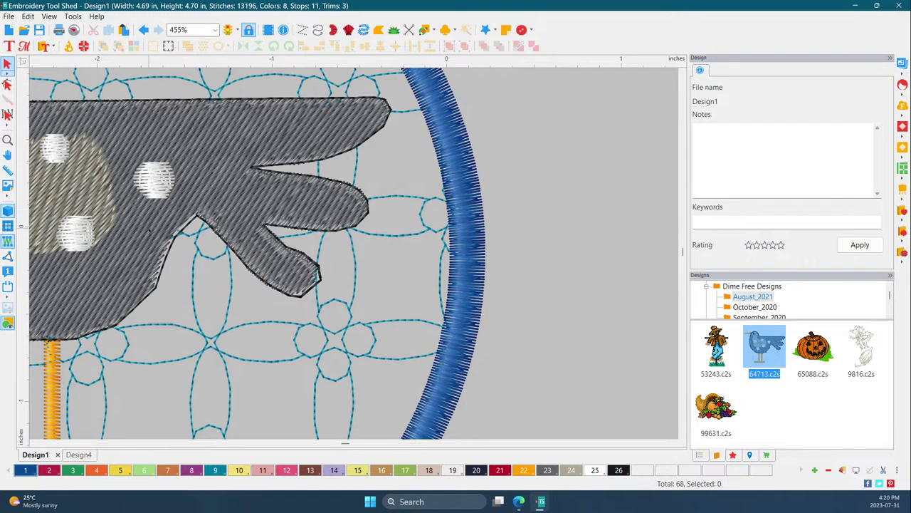
pyautogui.scroll(-4, 354, 248)
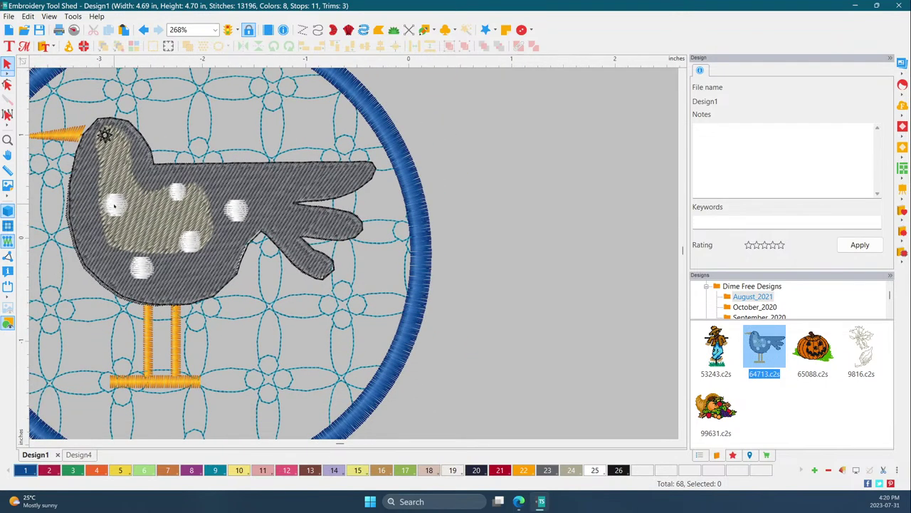
pyautogui.scroll(2, 355, 255)
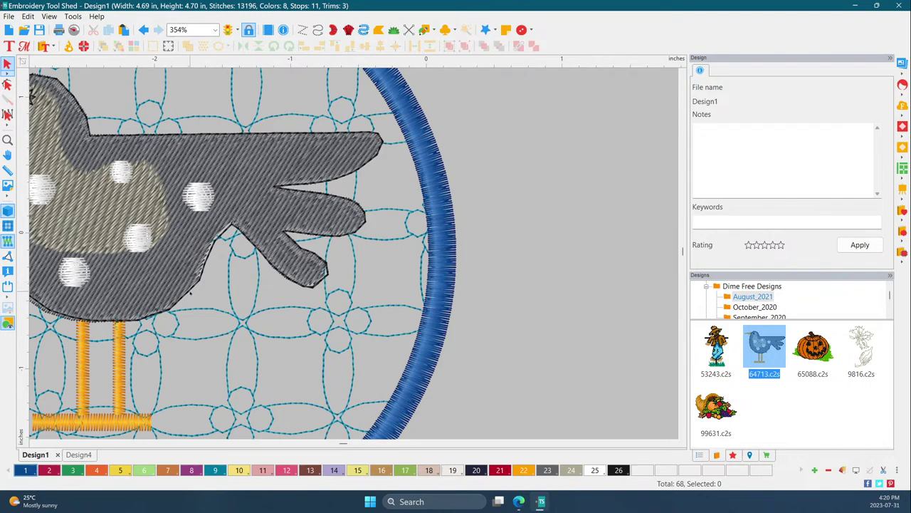
pyautogui.scroll(-2, 345, 253)
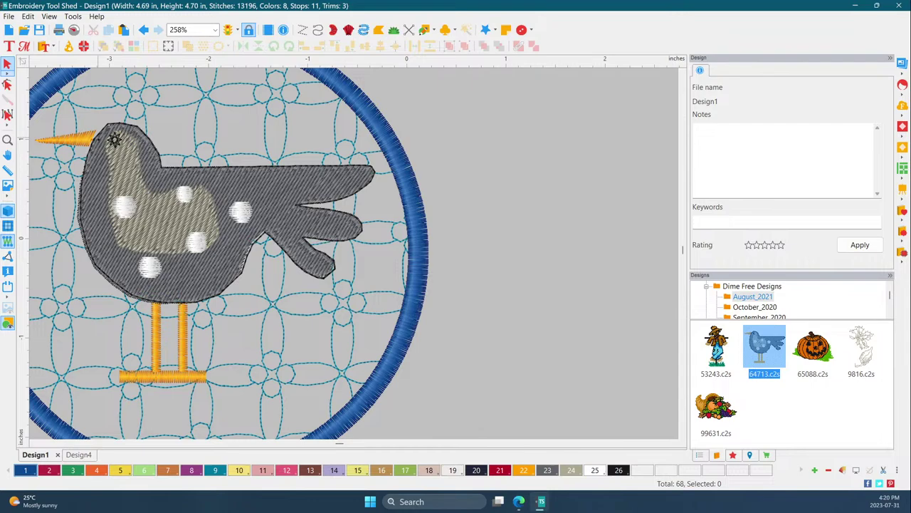
# Step: Select the bird's body and tail feathers one at a time to check which pieces make up the design
pyautogui.click(114, 140)
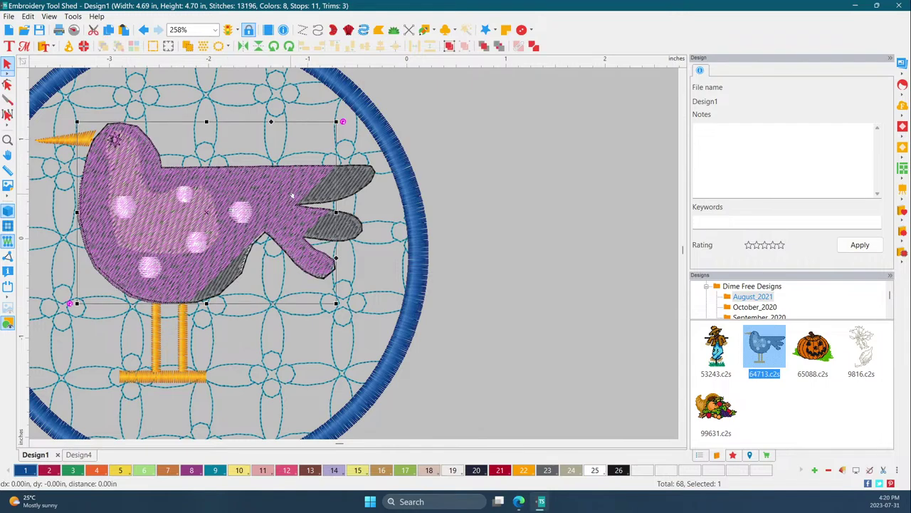
pyautogui.click(340, 180)
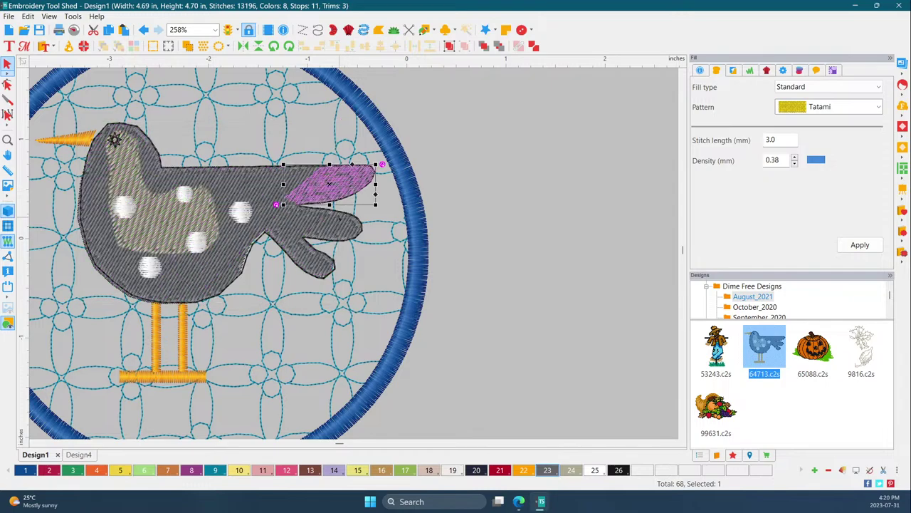
pyautogui.click(331, 224)
pyautogui.click(319, 259)
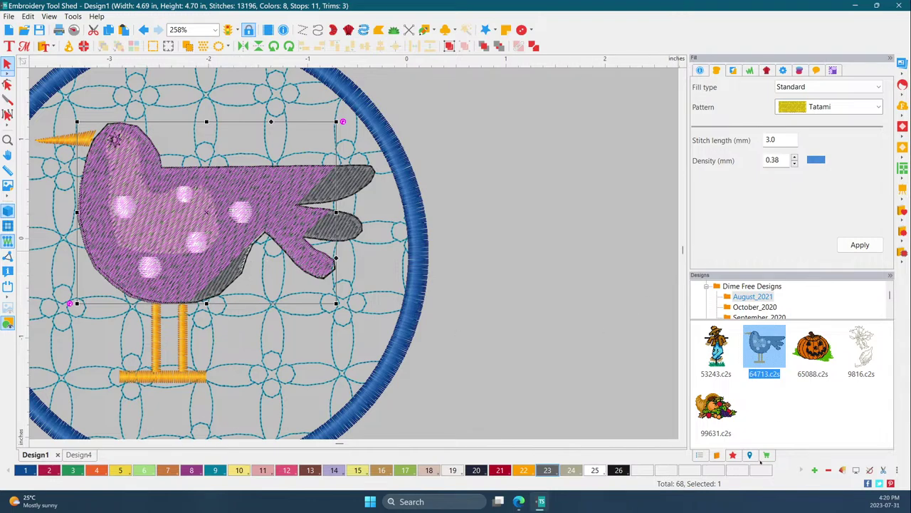
# Step: Check the color 23 objects in the sequence by selecting a satin feather, the manual stitch, the first run and the first satin
pyautogui.click(700, 454)
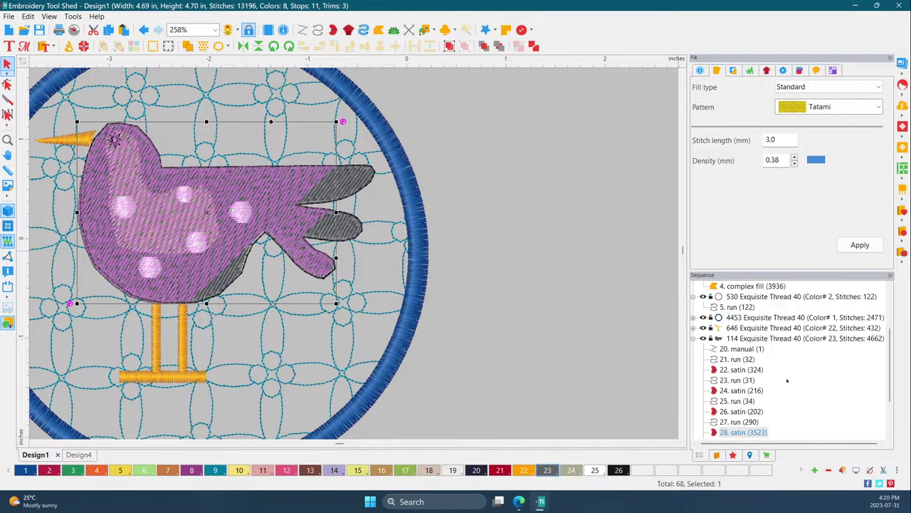
pyautogui.click(741, 391)
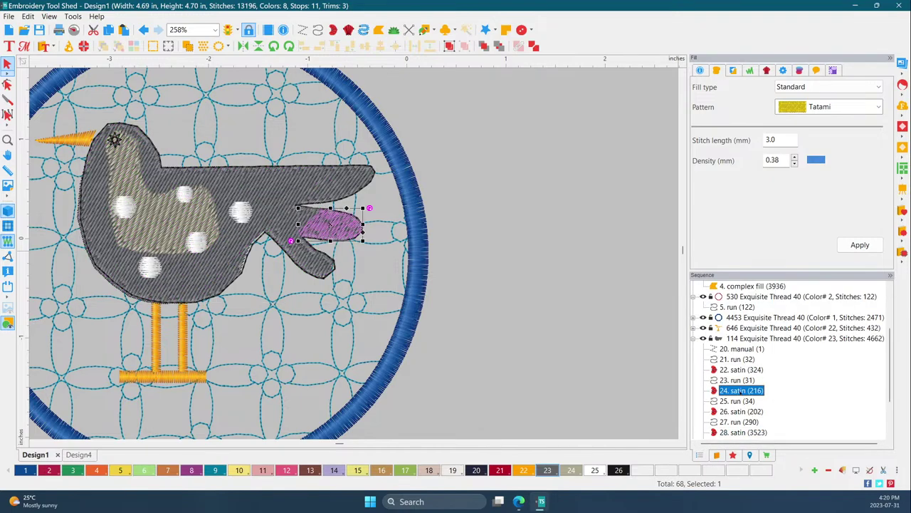
pyautogui.click(747, 349)
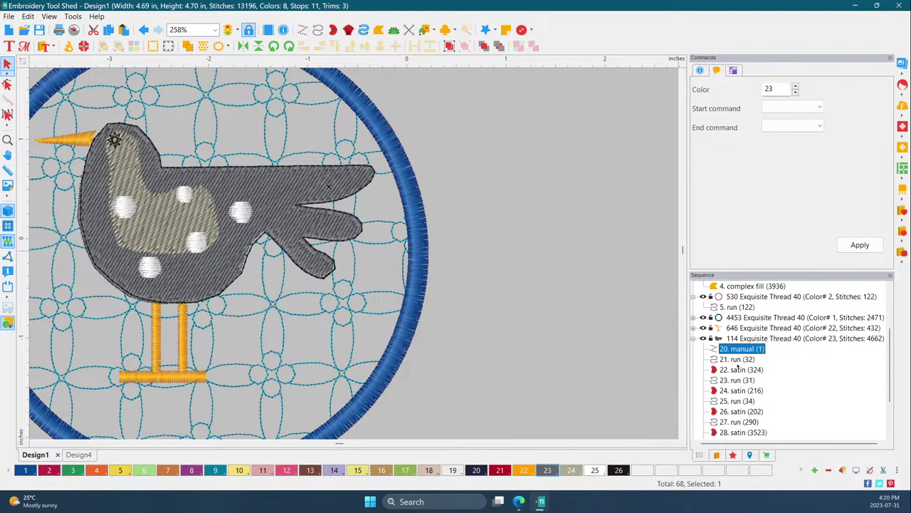
pyautogui.click(737, 360)
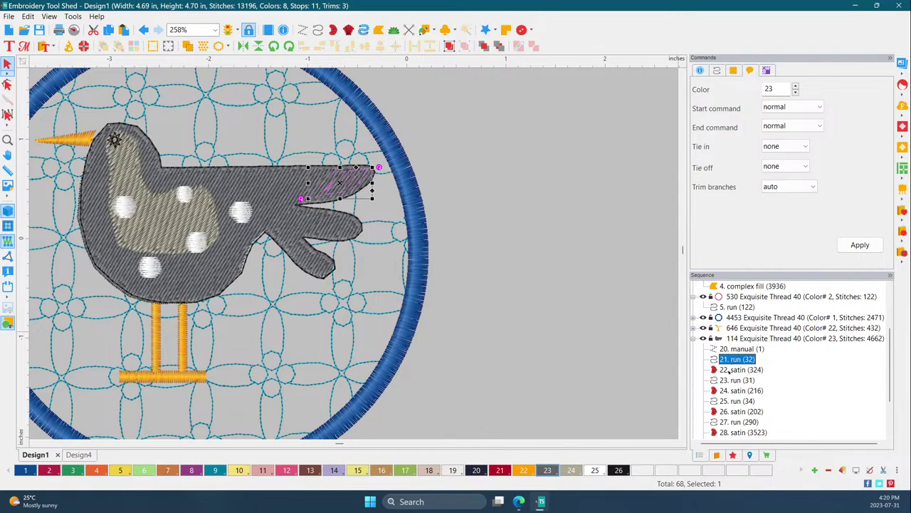
pyautogui.click(733, 369)
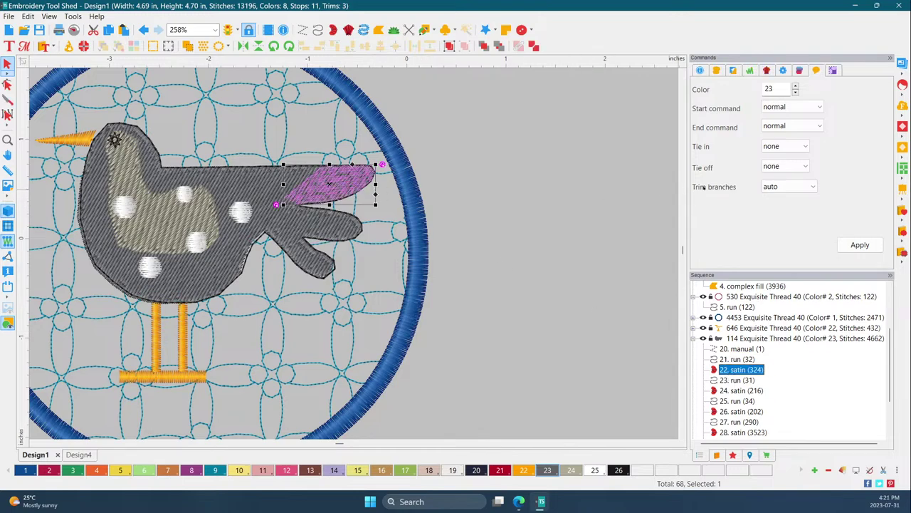
# Step: Review the upper tail feather's fill settings and available fill patterns, keeping Tatami, and deselect it
pyautogui.click(716, 70)
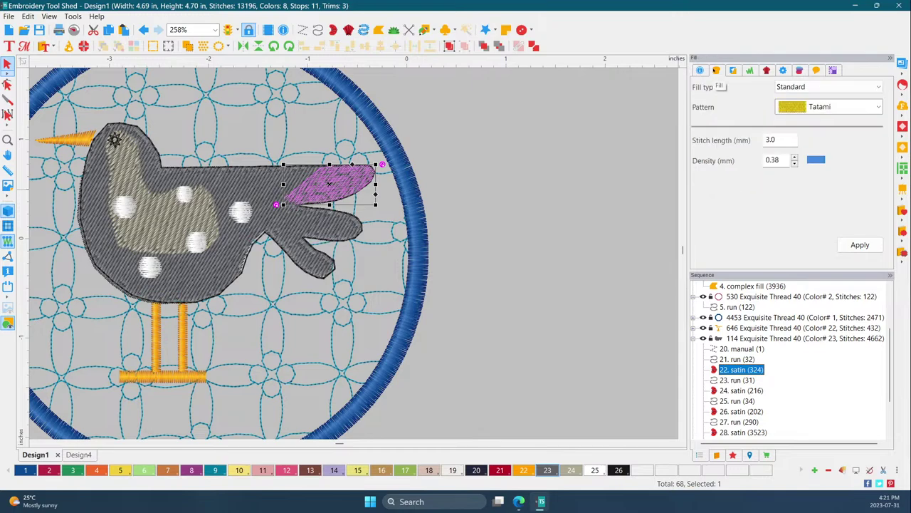
pyautogui.click(828, 107)
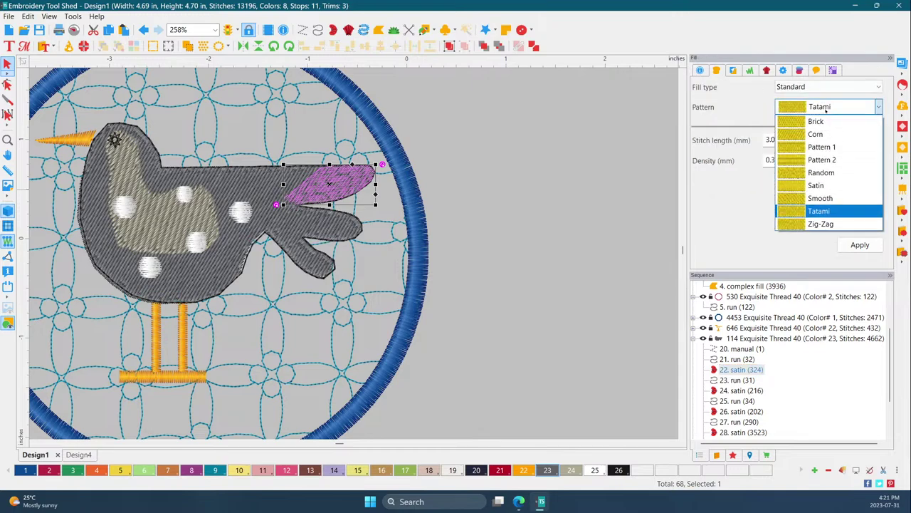
pyautogui.click(828, 107)
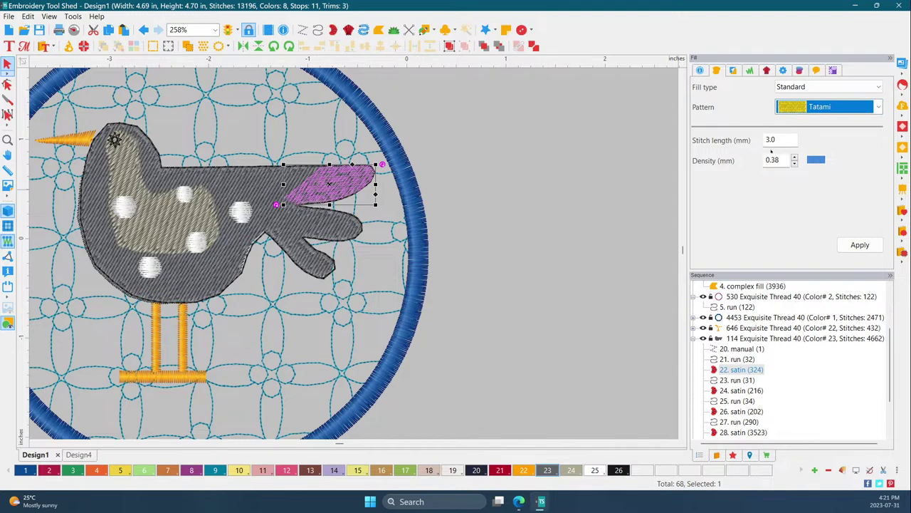
pyautogui.click(469, 198)
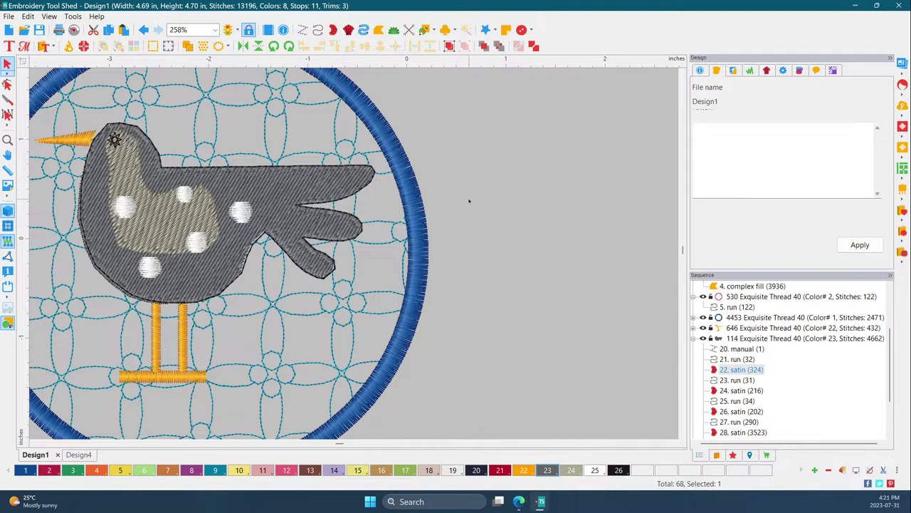
# Step: Undo the bird's ungrouping, its move into the circle and its enlargement, and leave it deselected
pyautogui.click(214, 235)
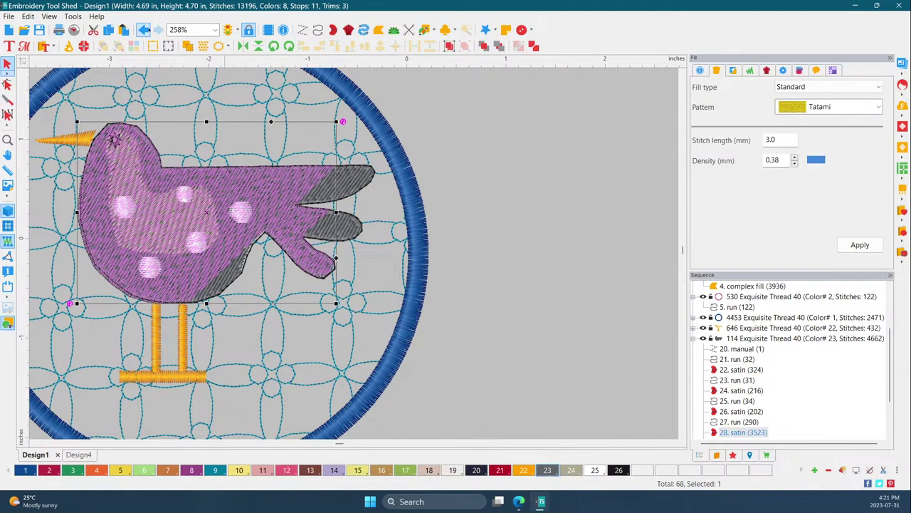
pyautogui.click(143, 30)
pyautogui.click(143, 29)
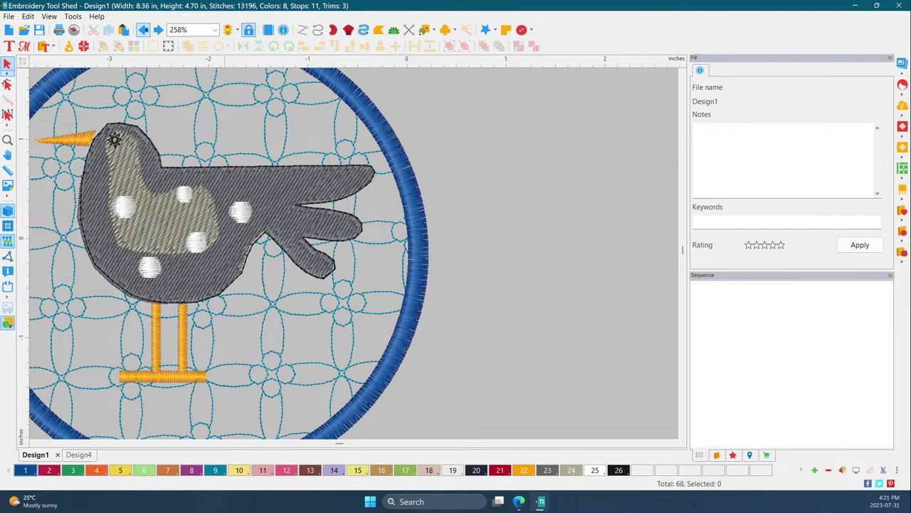
pyautogui.click(143, 29)
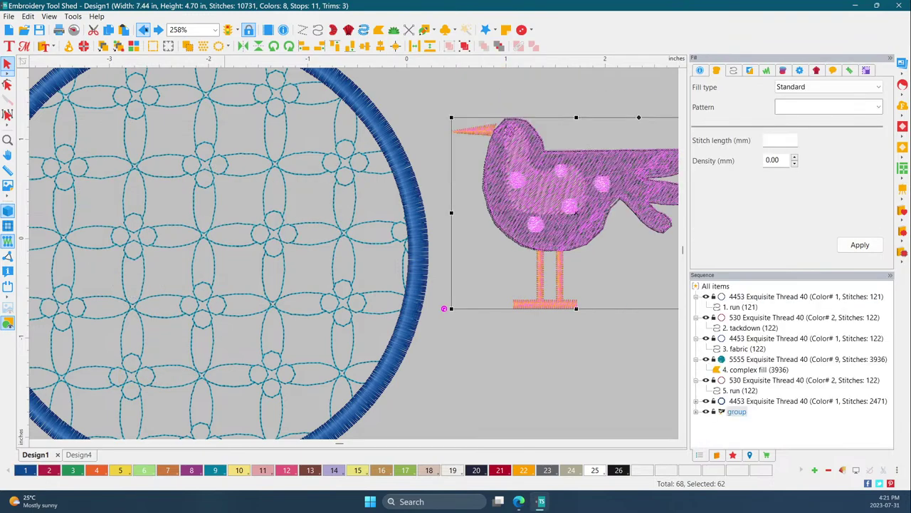
pyautogui.click(589, 352)
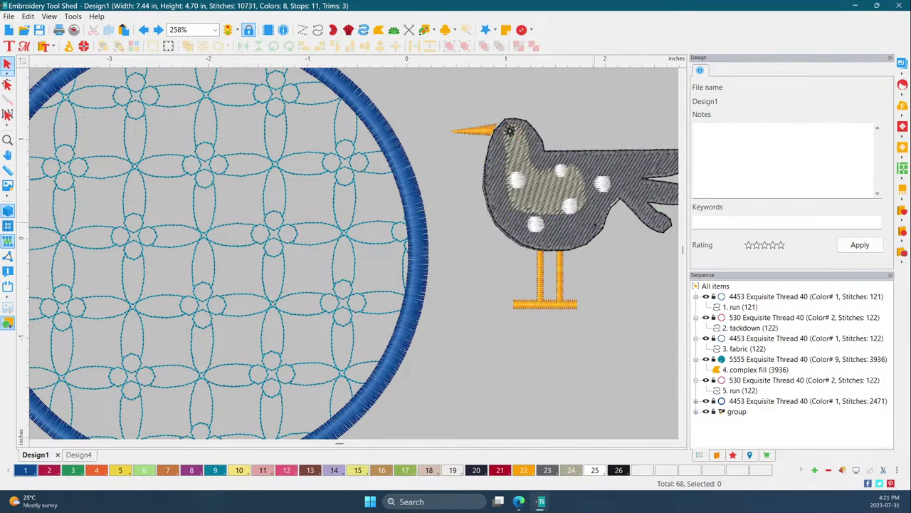
# Step: Move the whole grouped bird into the middle of the circle, deselect it and show the design in realistic 3D view
pyautogui.click(595, 224)
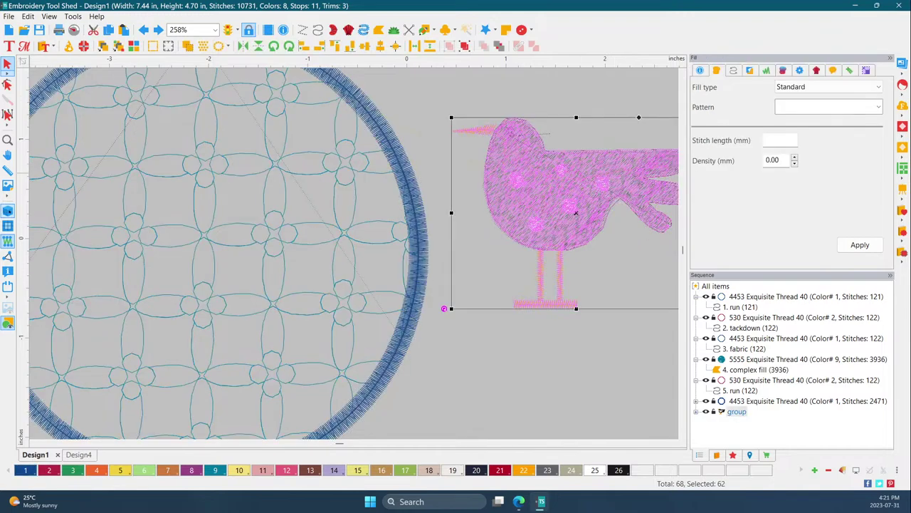
pyautogui.click(623, 378)
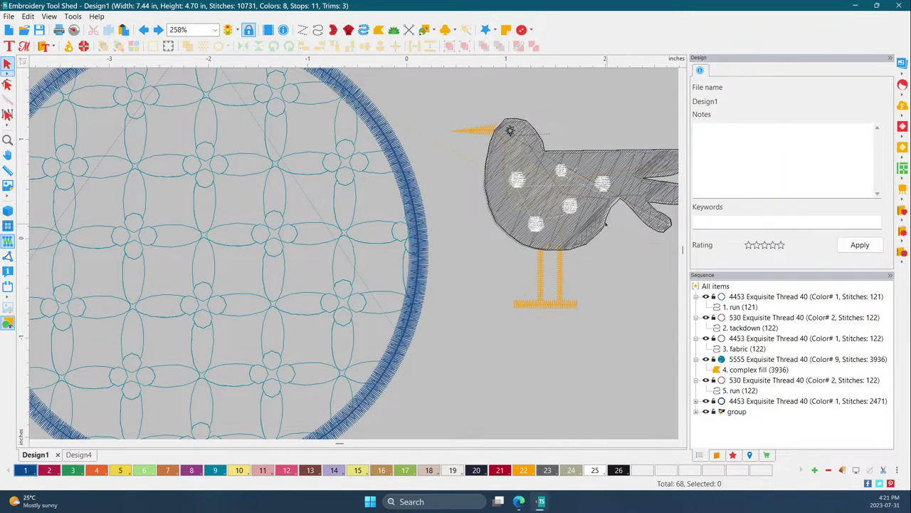
pyautogui.scroll(-3, 556, 170)
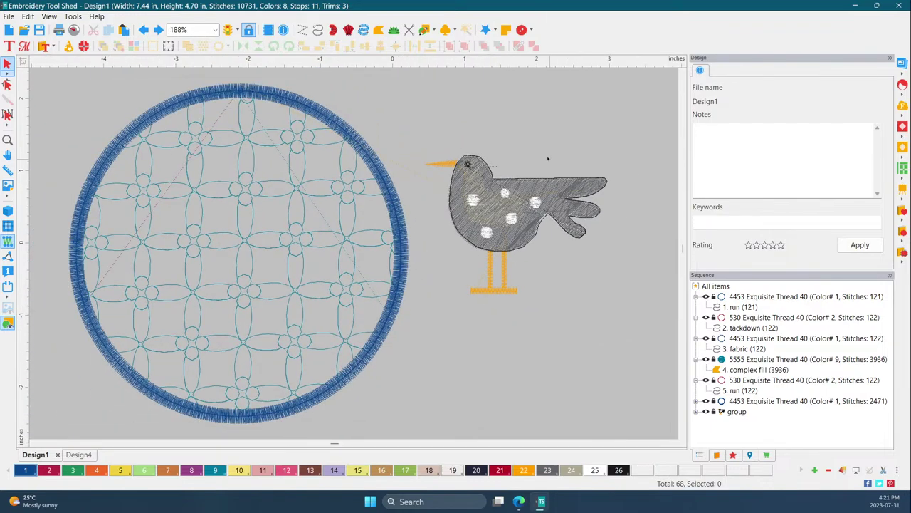
pyautogui.moveTo(425, 129); pyautogui.dragTo(630, 329)
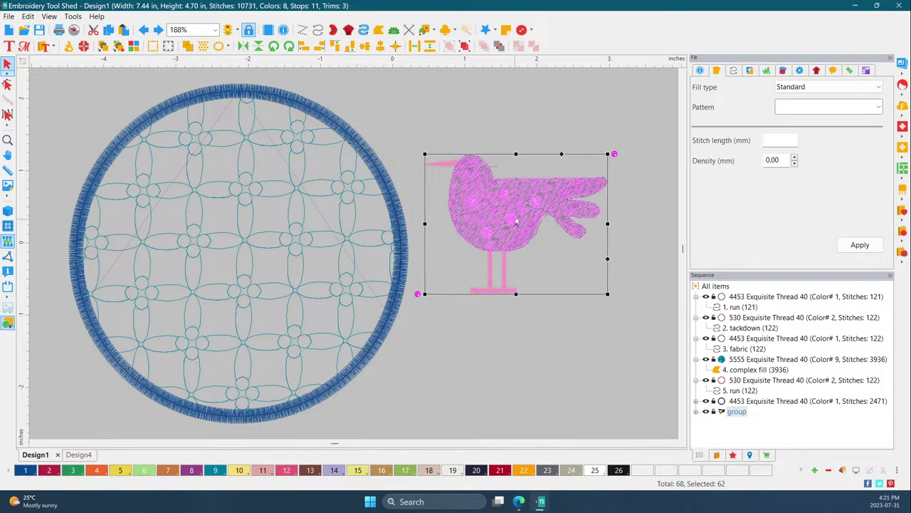
pyautogui.moveTo(517, 222)
pyautogui.mouseDown()
pyautogui.moveTo(484, 213)
pyautogui.moveTo(299, 235)
pyautogui.moveTo(265, 282)
pyautogui.moveTo(235, 248)
pyautogui.mouseUp()
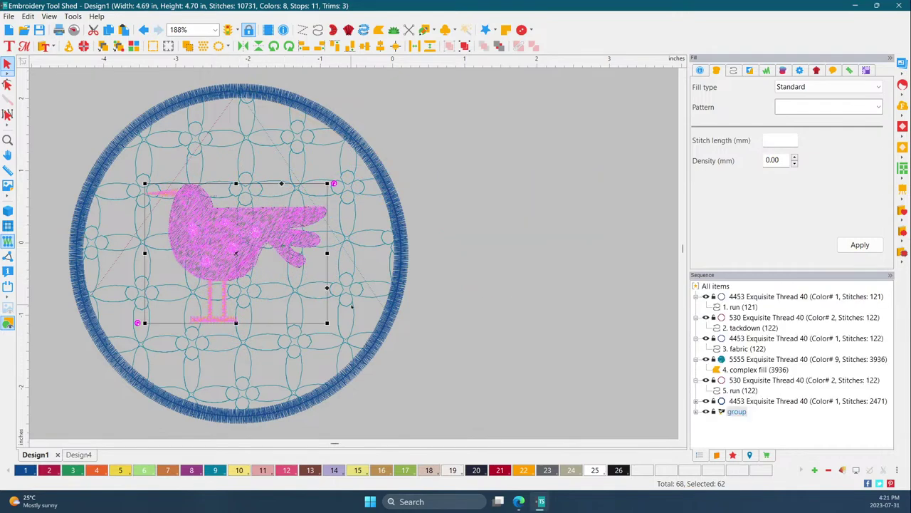
pyautogui.click(539, 330)
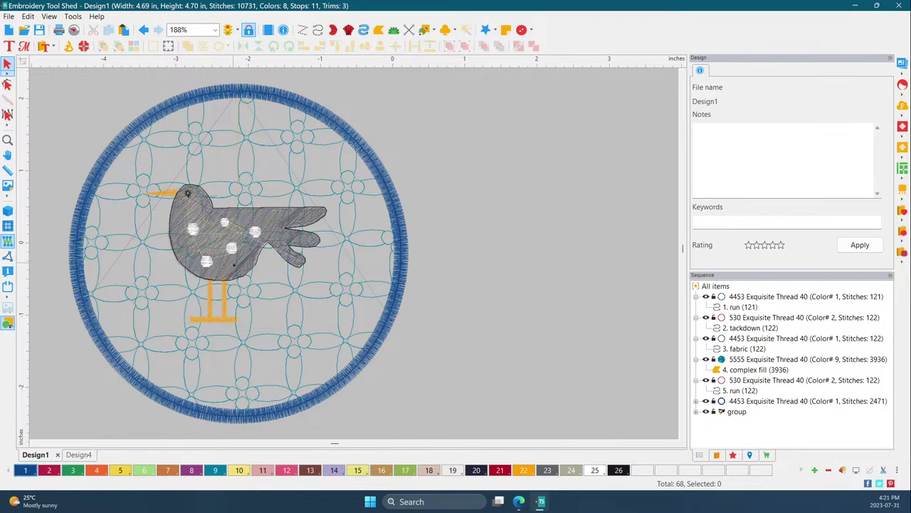
pyautogui.click(7, 210)
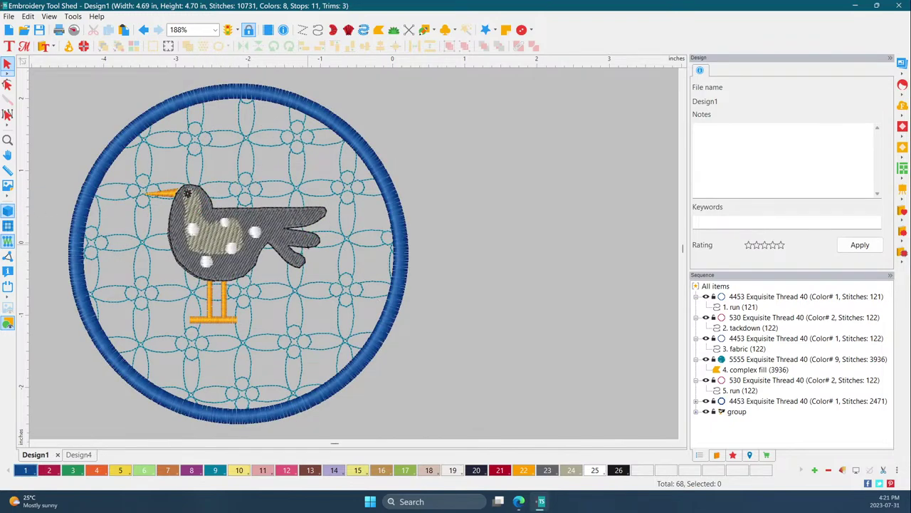
# Step: Shift the grouped bird slightly to the right within the circle and deselect it
pyautogui.click(738, 411)
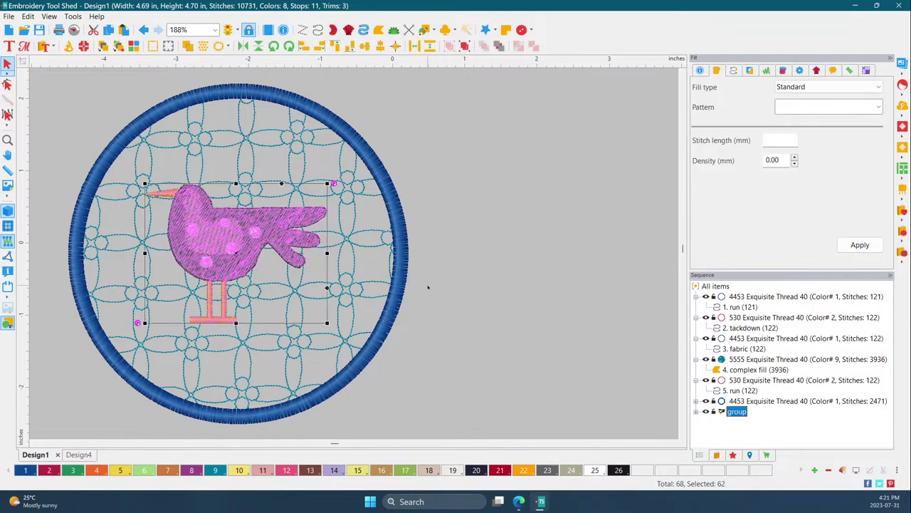
pyautogui.click(451, 289)
pyautogui.click(246, 225)
pyautogui.moveTo(261, 226); pyautogui.dragTo(269, 228)
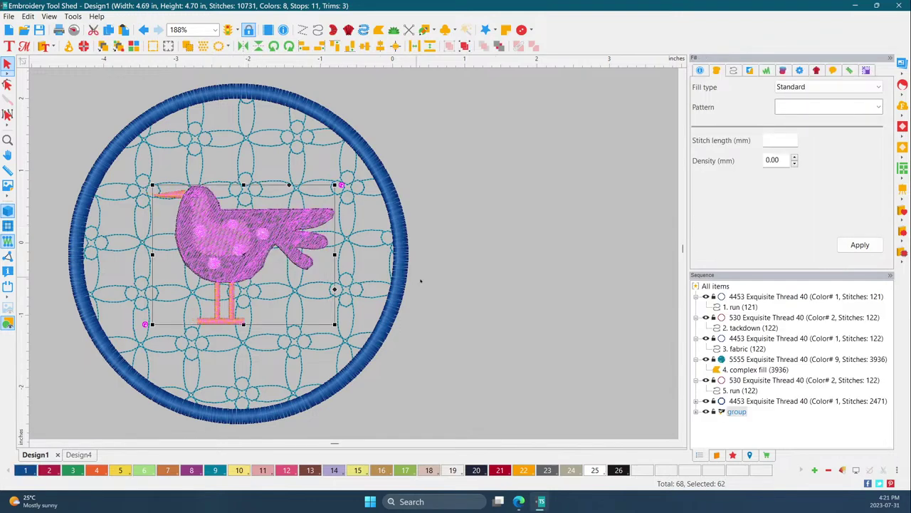
pyautogui.click(420, 282)
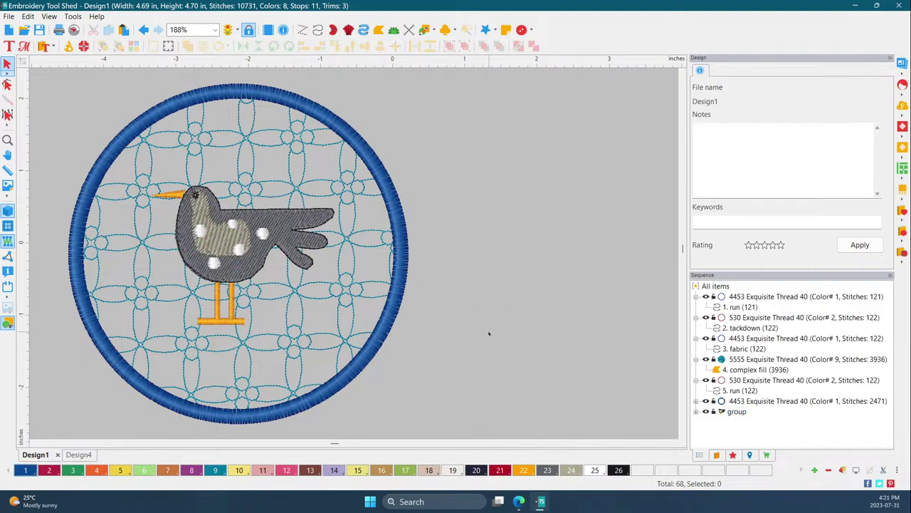
# Step: Select the bird group to check its placement, and expand it in the sequence to view its thread colors
pyautogui.click(737, 412)
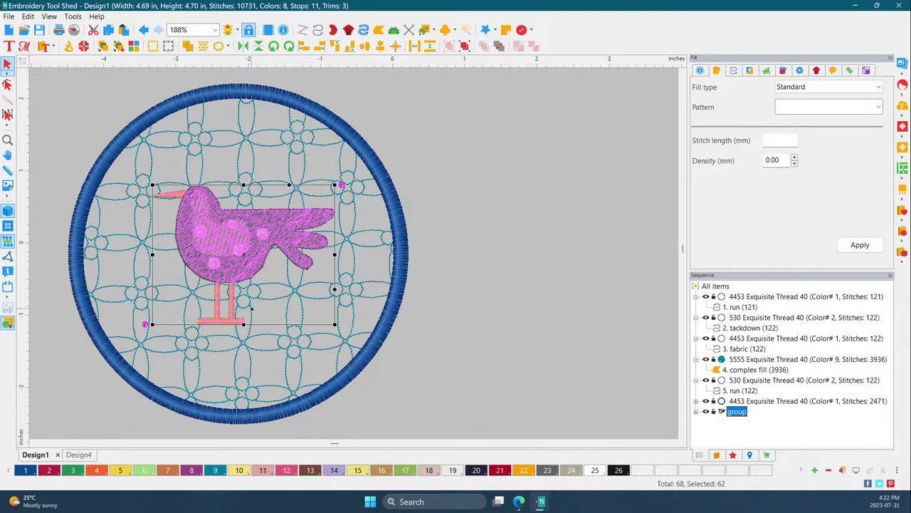
pyautogui.click(278, 235)
pyautogui.click(488, 319)
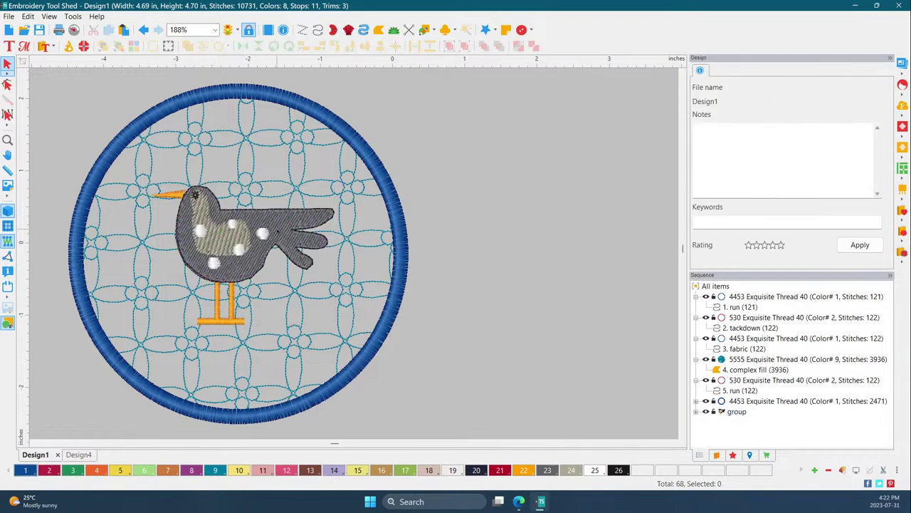
pyautogui.click(270, 242)
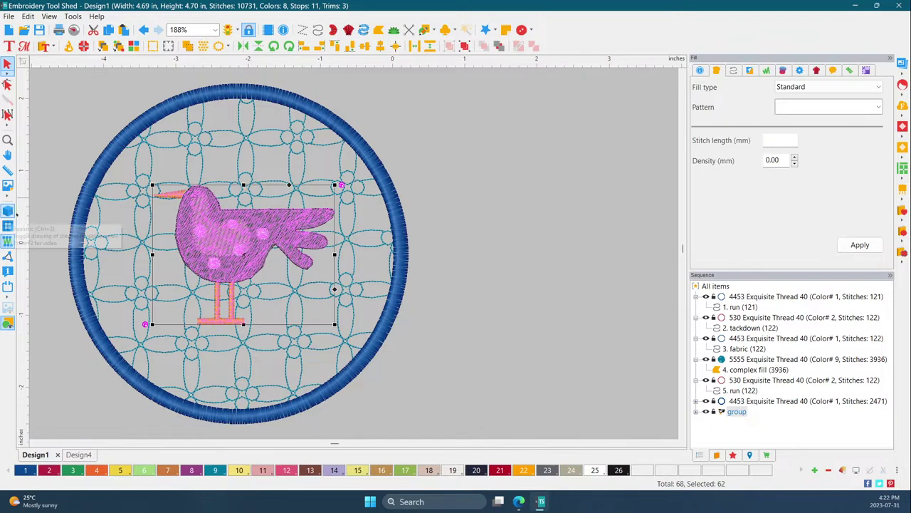
pyautogui.click(697, 412)
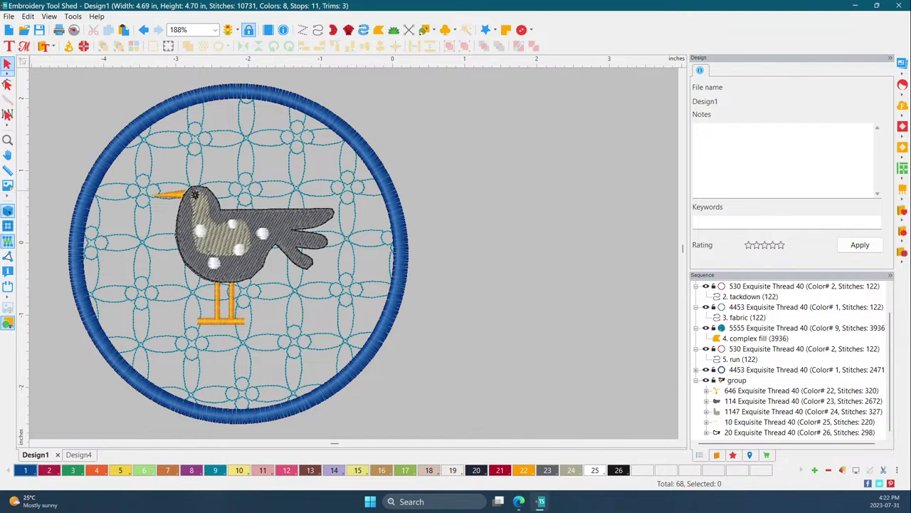
# Step: Examine the stippling beneath the bird's tail and body with realistic view off, and turn realistic view back on
pyautogui.click(7, 225)
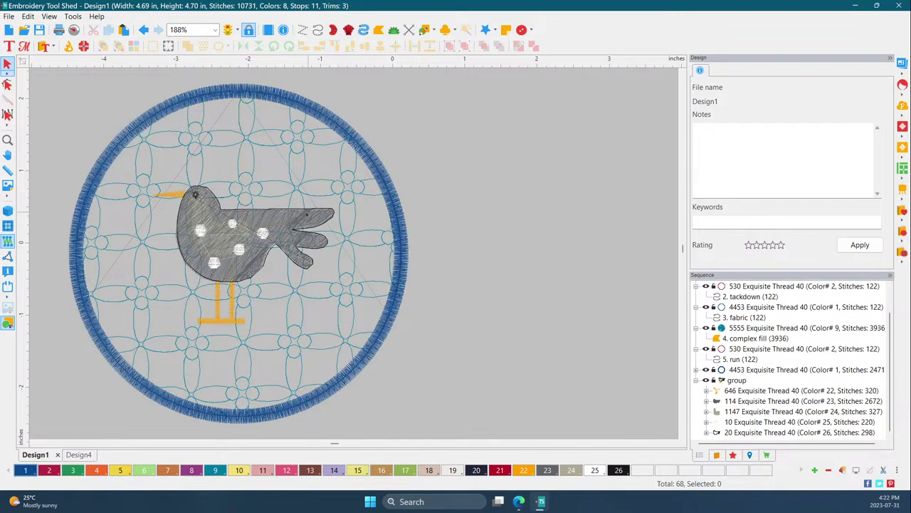
pyautogui.scroll(5, 272, 237)
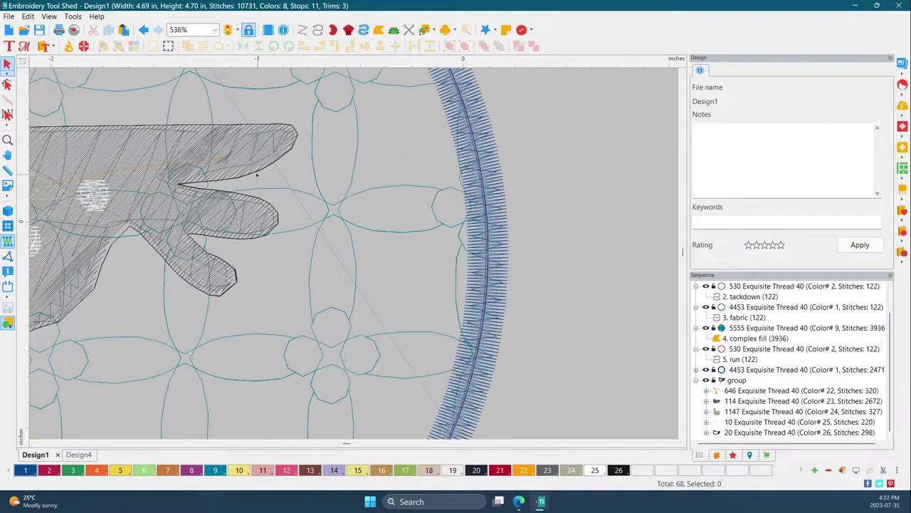
pyautogui.scroll(1, 201, 152)
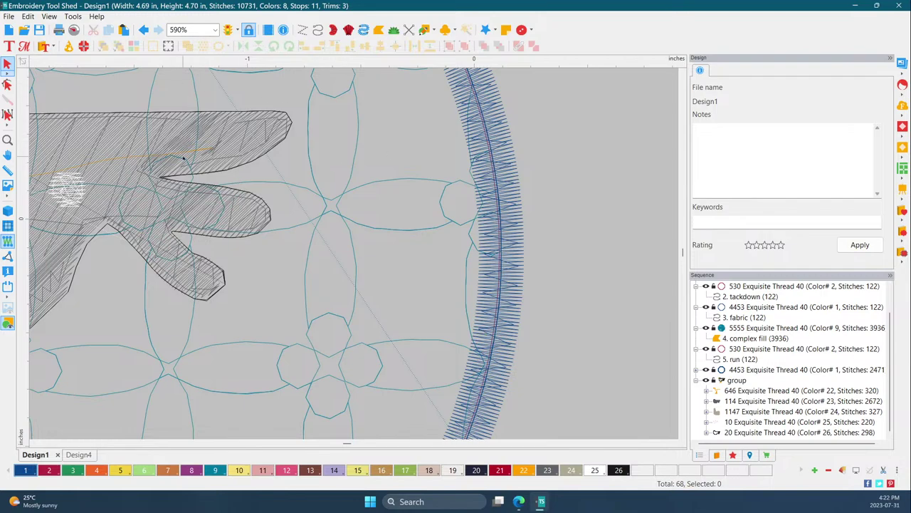
pyautogui.click(237, 227)
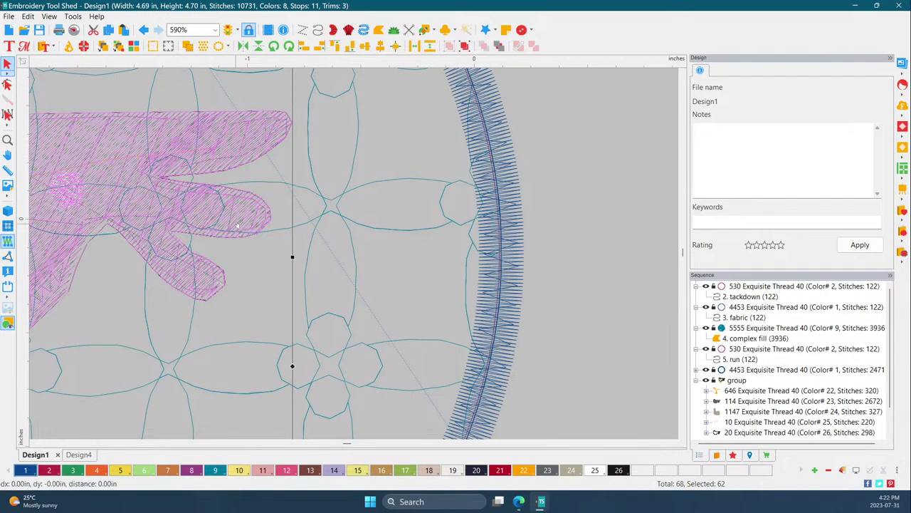
pyautogui.click(402, 244)
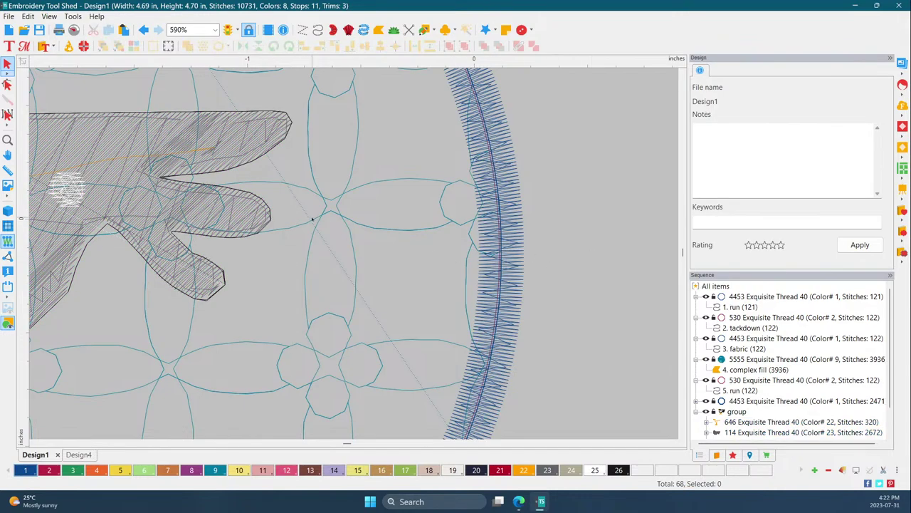
pyautogui.scroll(-5, 244, 211)
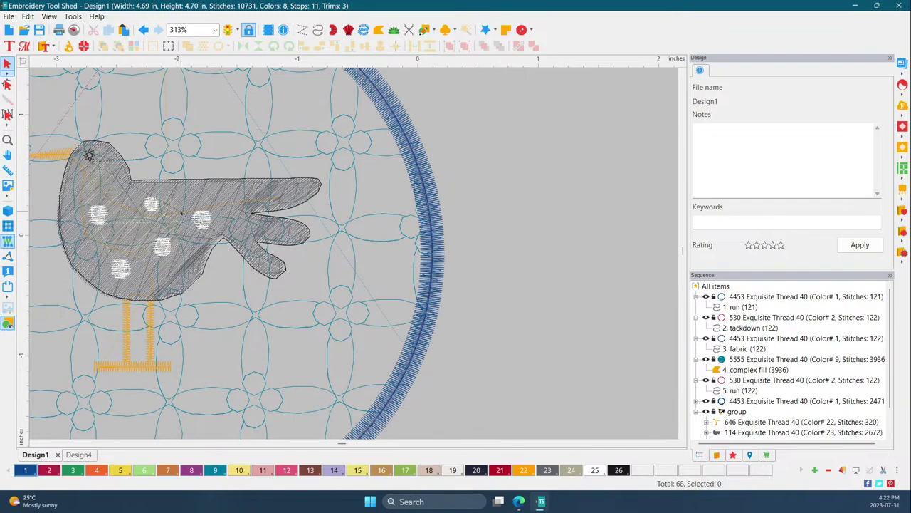
pyautogui.click(7, 210)
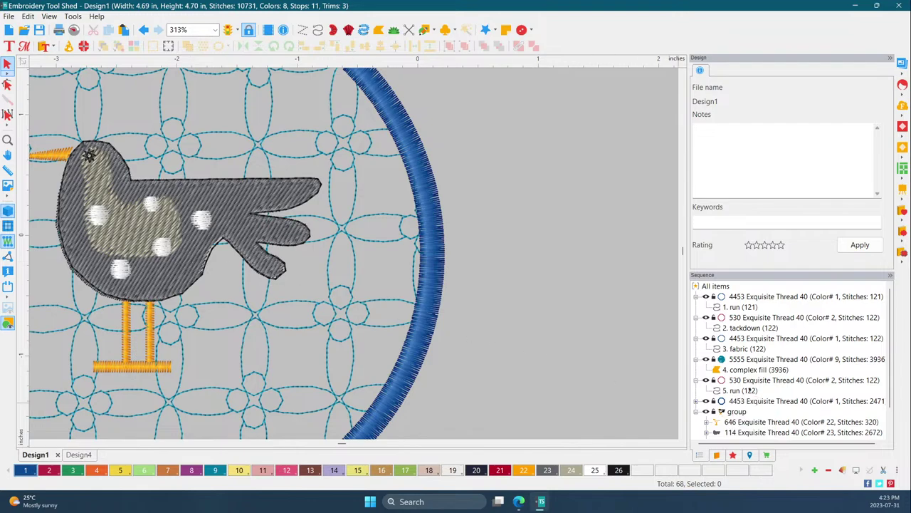
# Step: Collapse the bird group and move the color 2 run ahead of the complex fill in the sequence
pyautogui.scroll(-1, 890, 358)
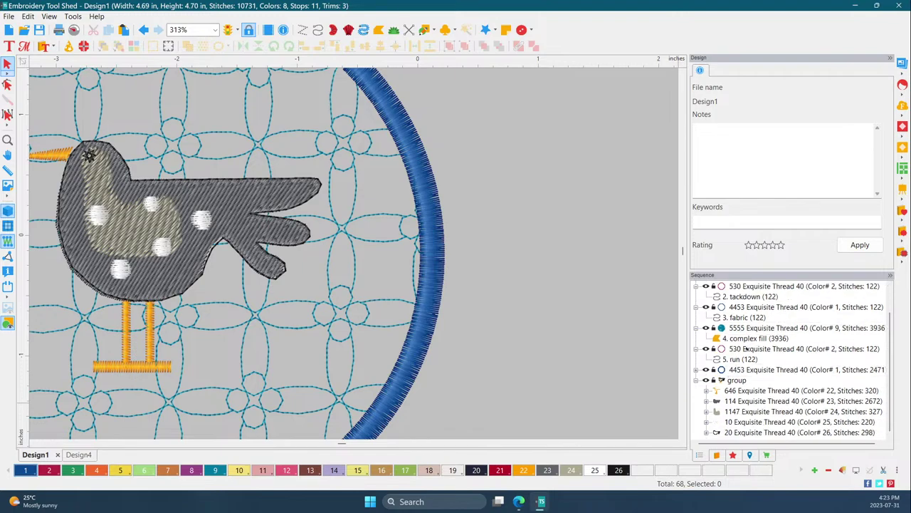
pyautogui.click(746, 350)
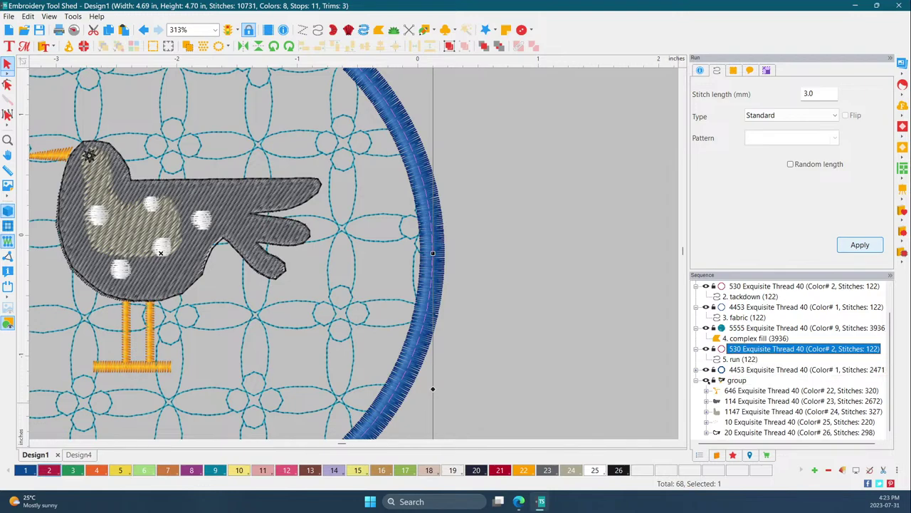
pyautogui.press('Escape')
pyautogui.click(750, 407)
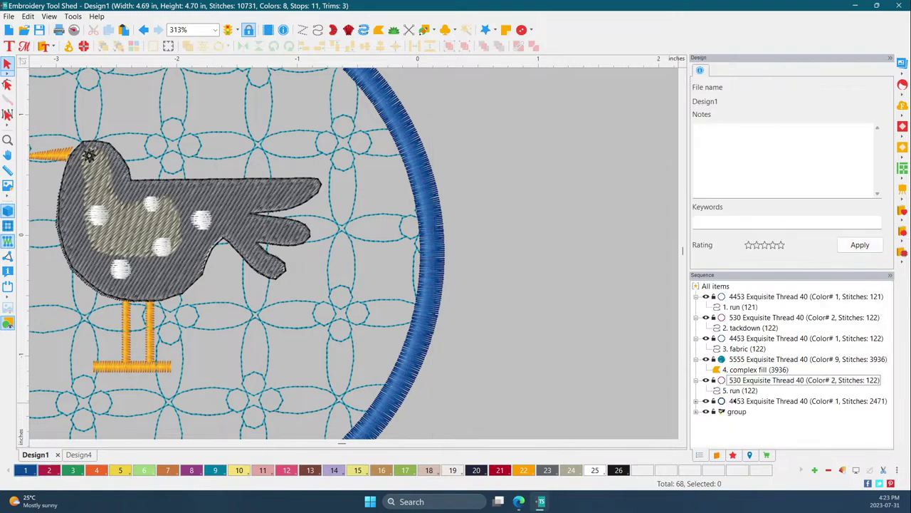
pyautogui.click(744, 380)
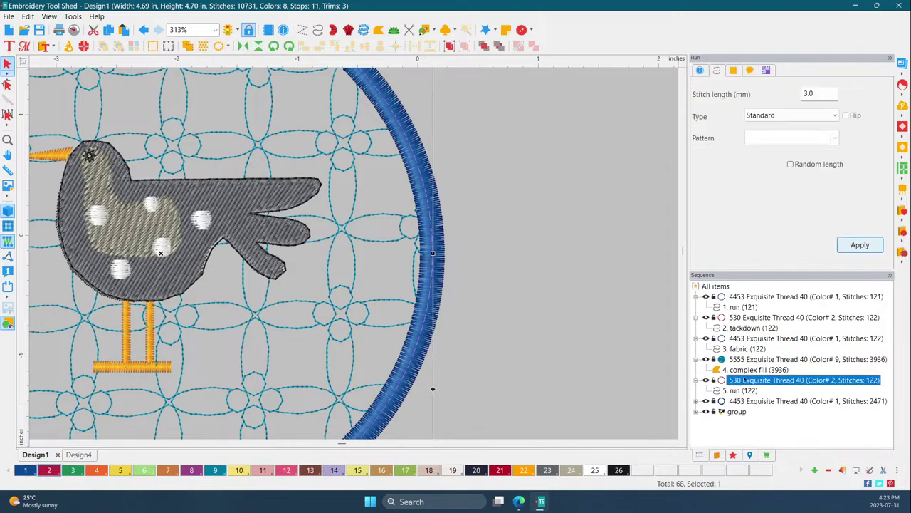
pyautogui.moveTo(744, 381); pyautogui.dragTo(739, 356)
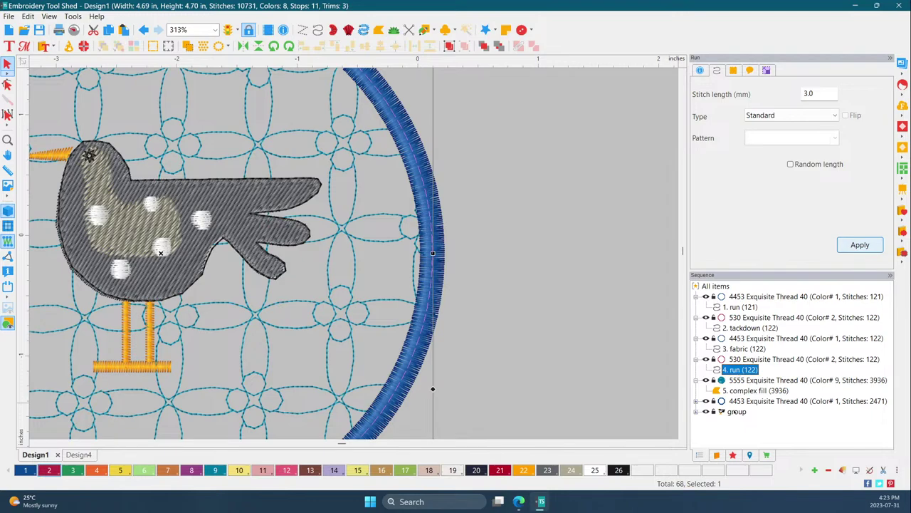
# Step: Order the bird group backward three places in the sequence, so it follows the fabric layer and precedes the color 2 run
pyautogui.click(735, 412)
pyautogui.rightClick(736, 411)
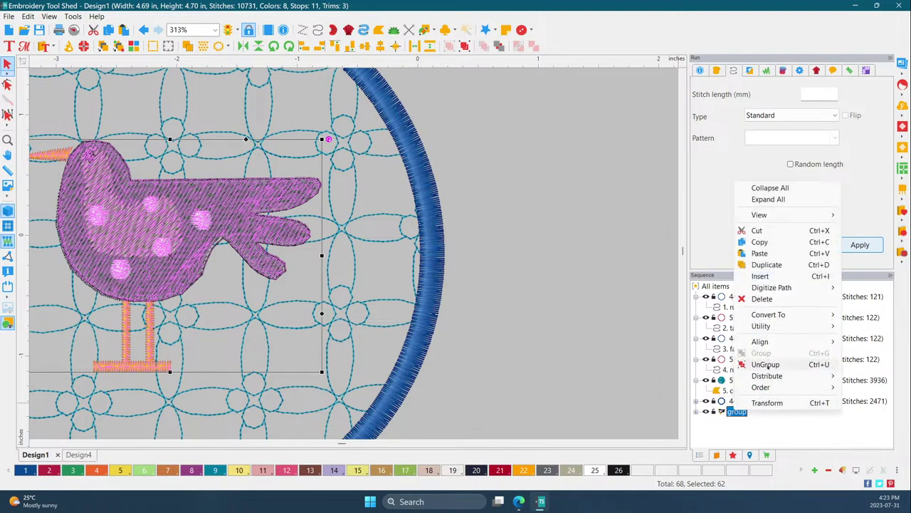
pyautogui.moveTo(771, 388)
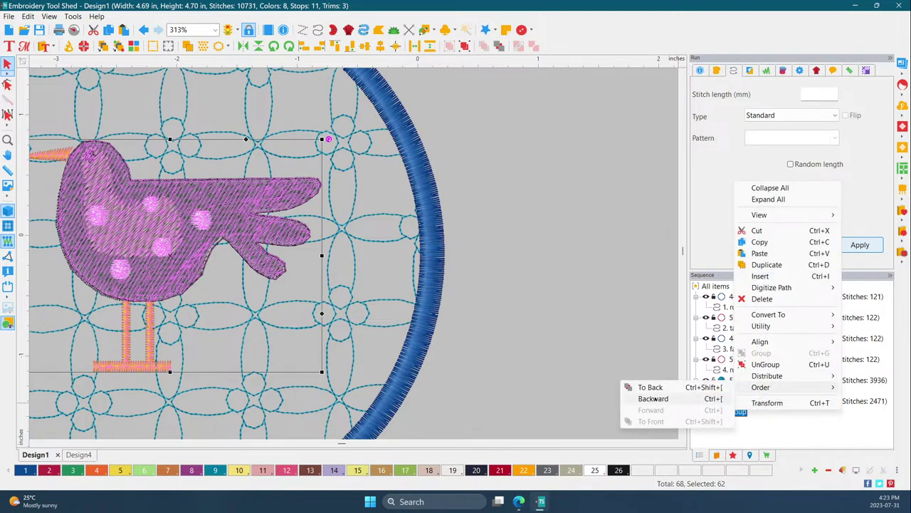
pyautogui.click(653, 399)
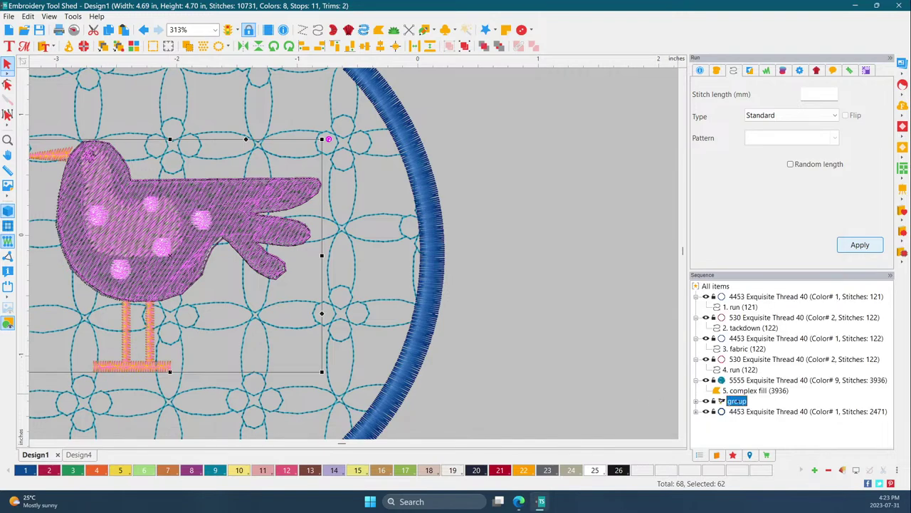
pyautogui.rightClick(737, 401)
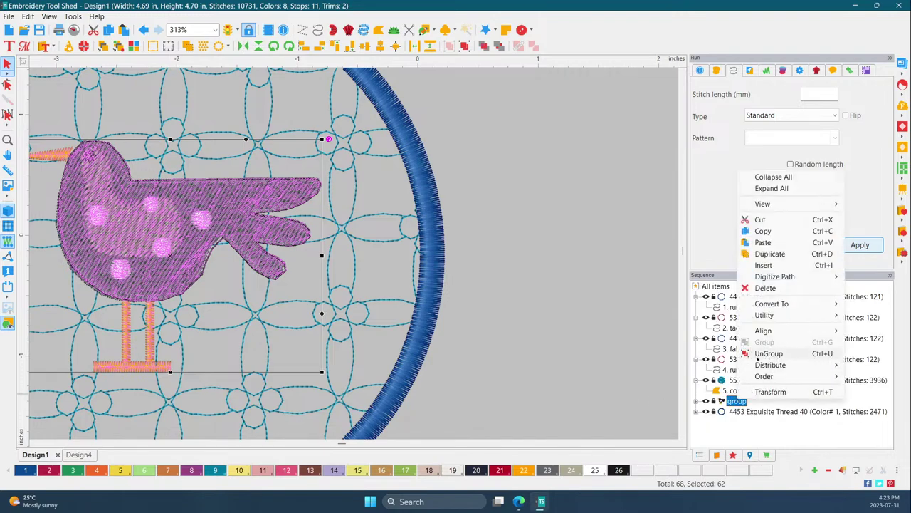
pyautogui.moveTo(765, 375)
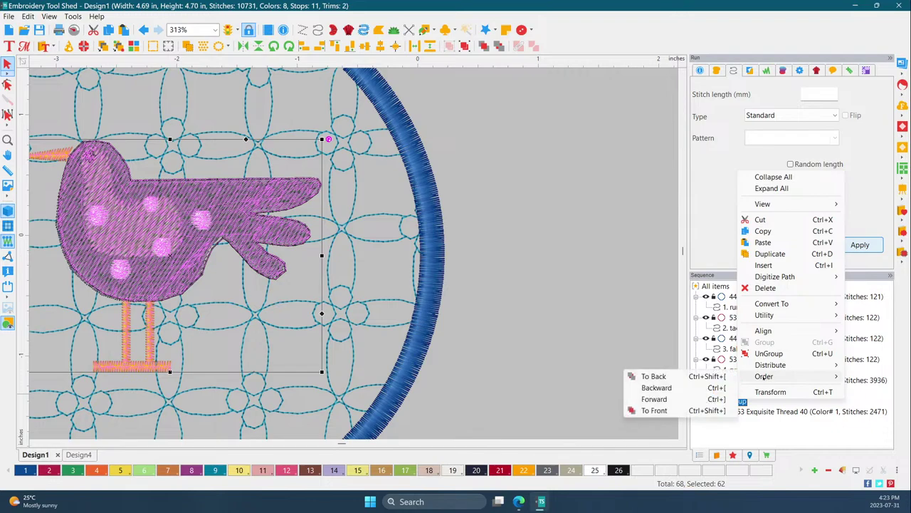
pyautogui.click(657, 388)
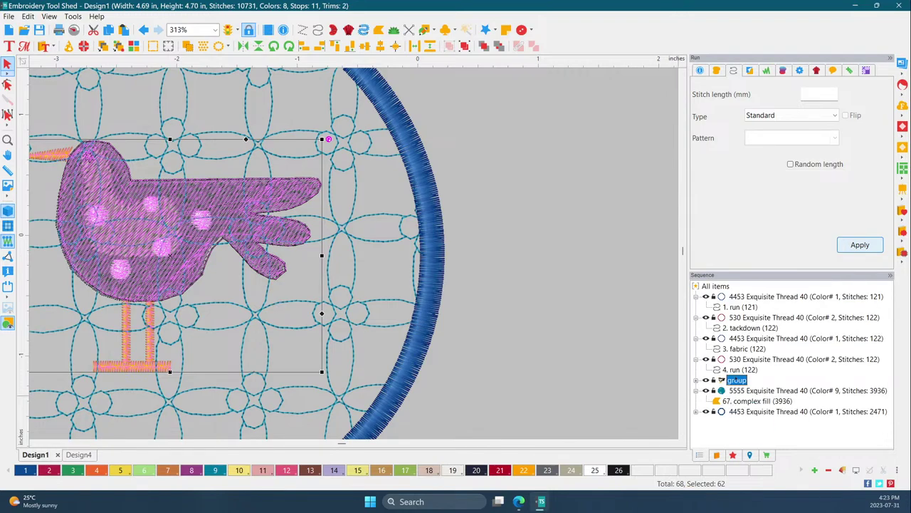
pyautogui.rightClick(737, 379)
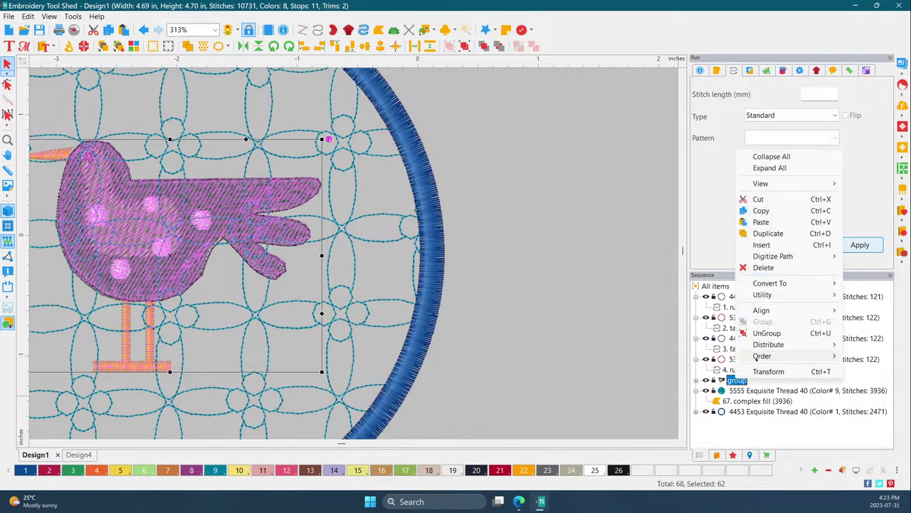
pyautogui.moveTo(765, 346)
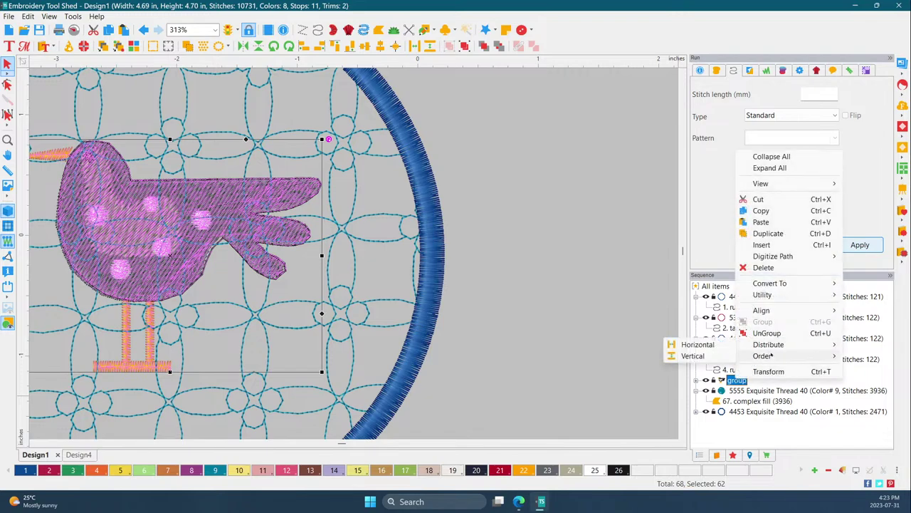
pyautogui.click(651, 367)
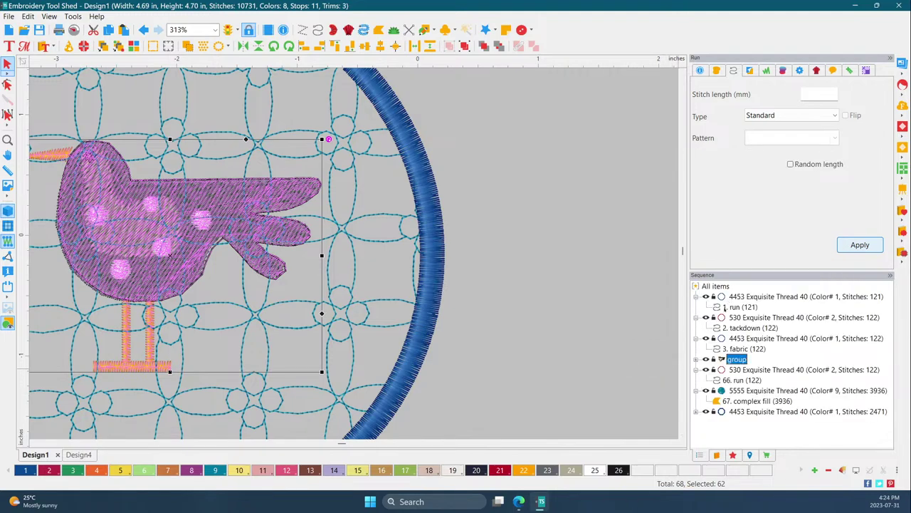
# Step: Order the double_oval complex fill backward two places in the sequence, so it follows the fabric layer and precedes the bird group
pyautogui.click(573, 354)
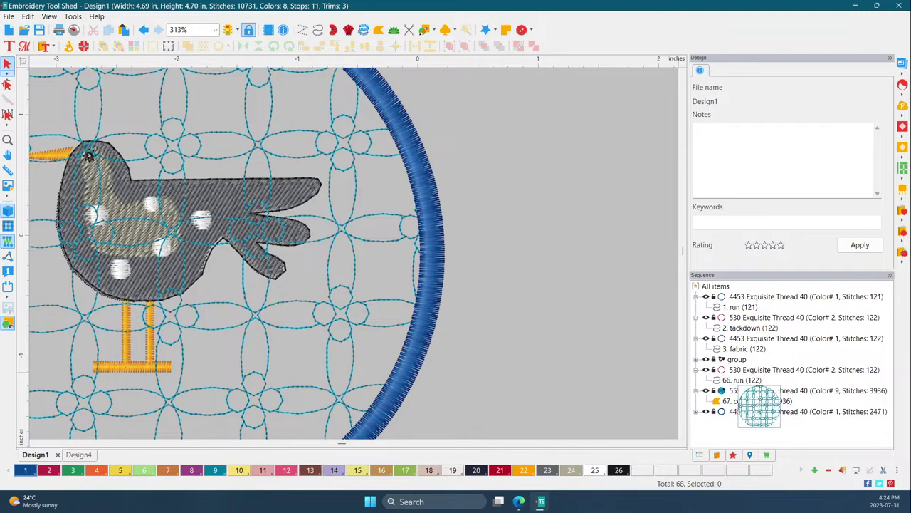
pyautogui.click(740, 391)
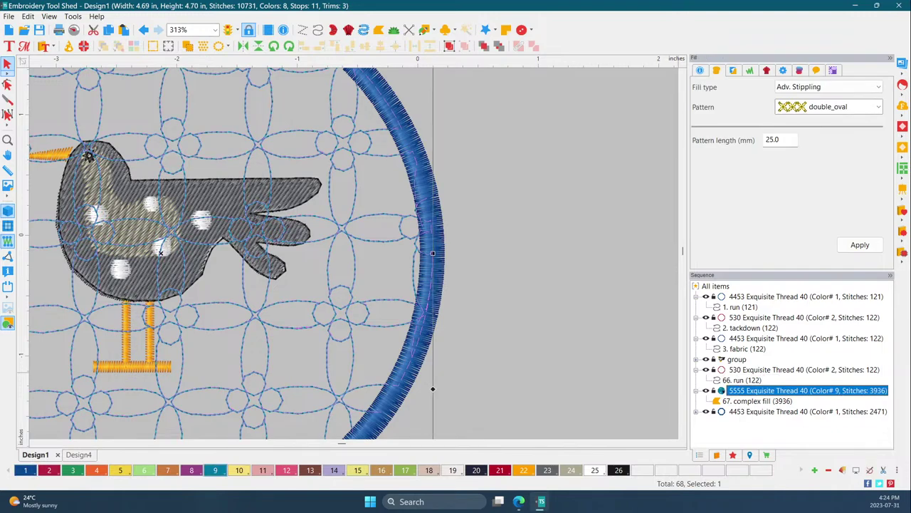
pyautogui.rightClick(723, 390)
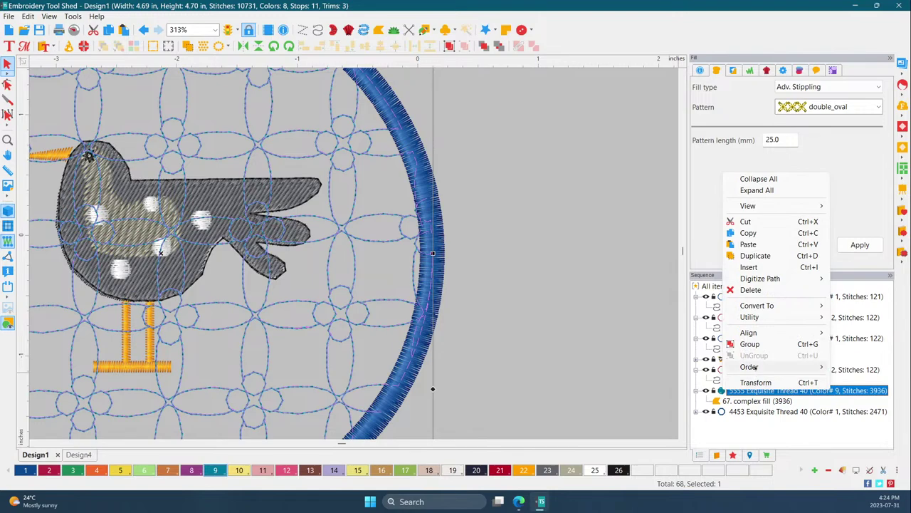
pyautogui.moveTo(754, 367)
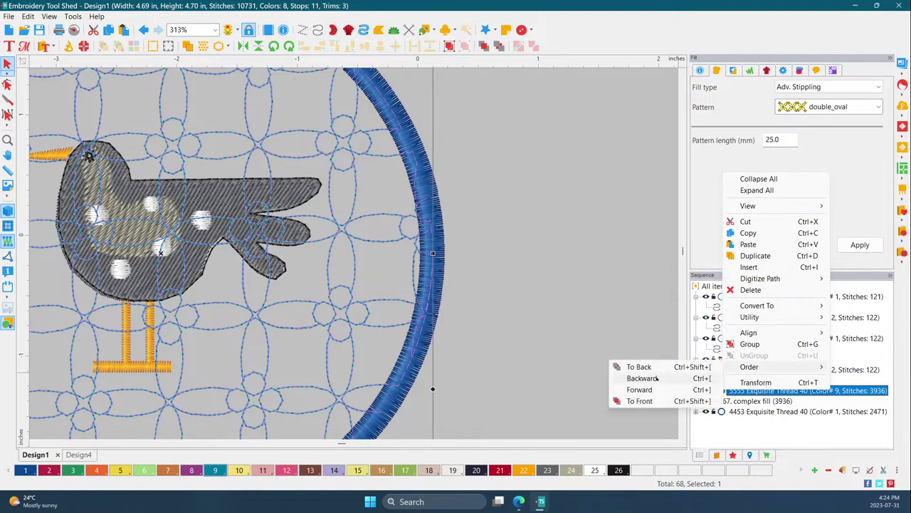
pyautogui.click(683, 378)
pyautogui.moveTo(756, 380)
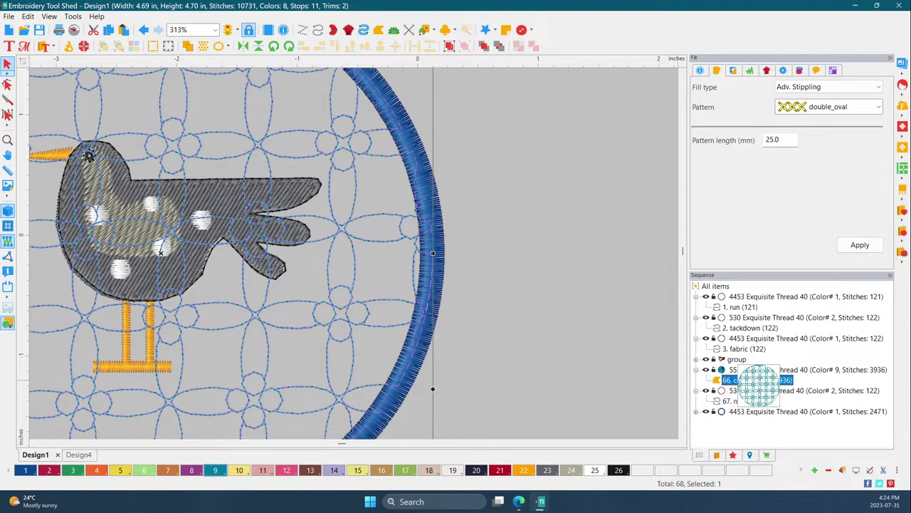
pyautogui.click(724, 369)
pyautogui.rightClick(725, 369)
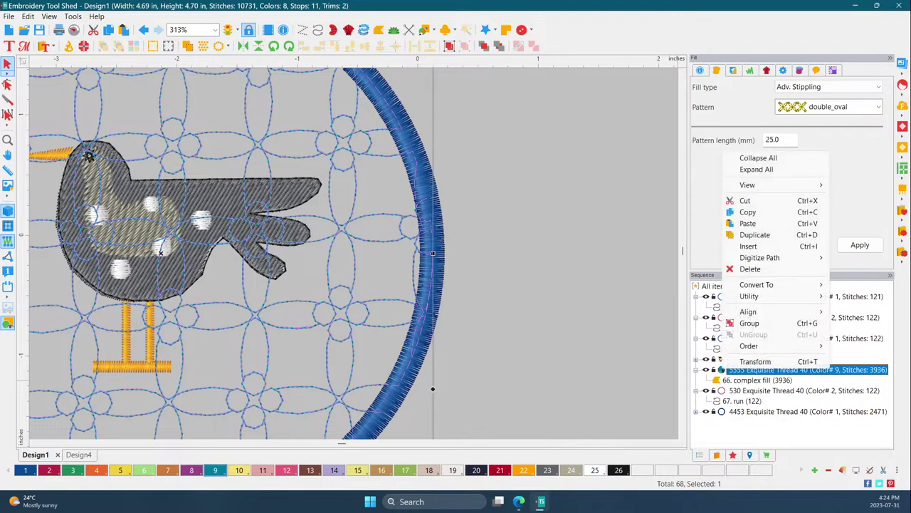
pyautogui.moveTo(751, 346)
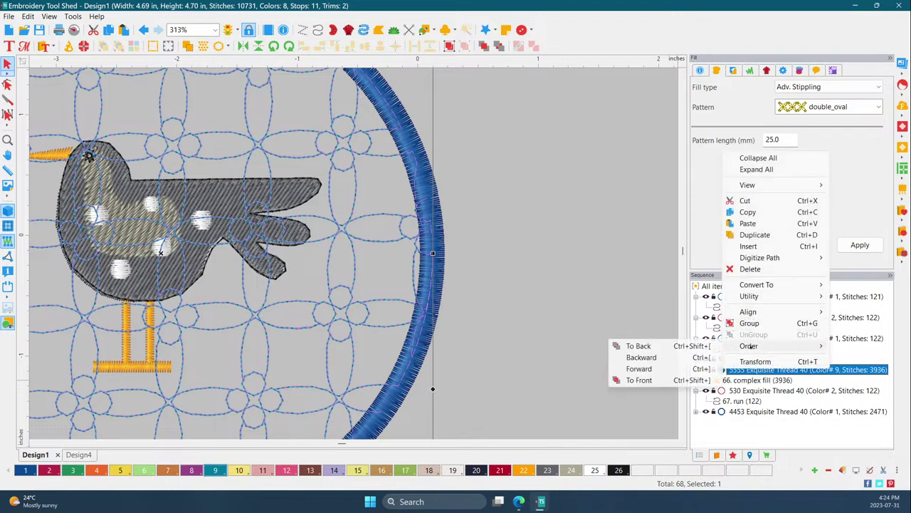
pyautogui.click(630, 357)
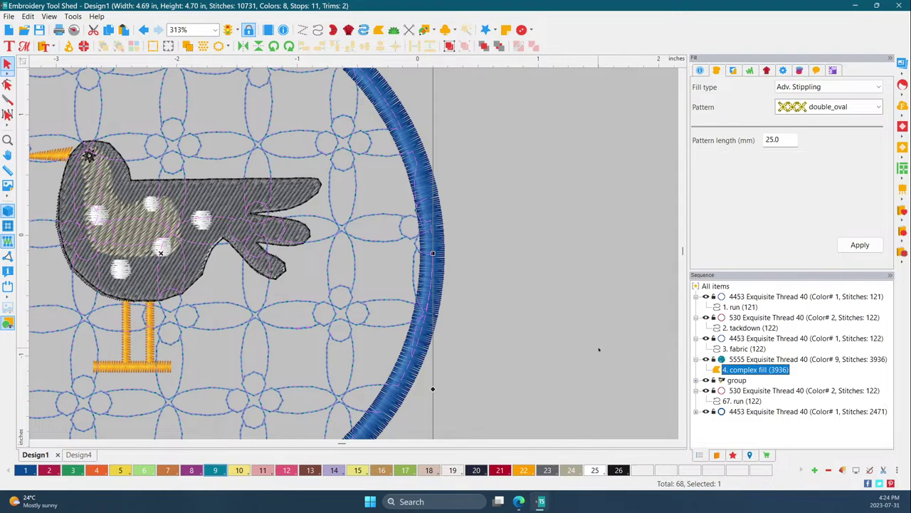
pyautogui.click(756, 365)
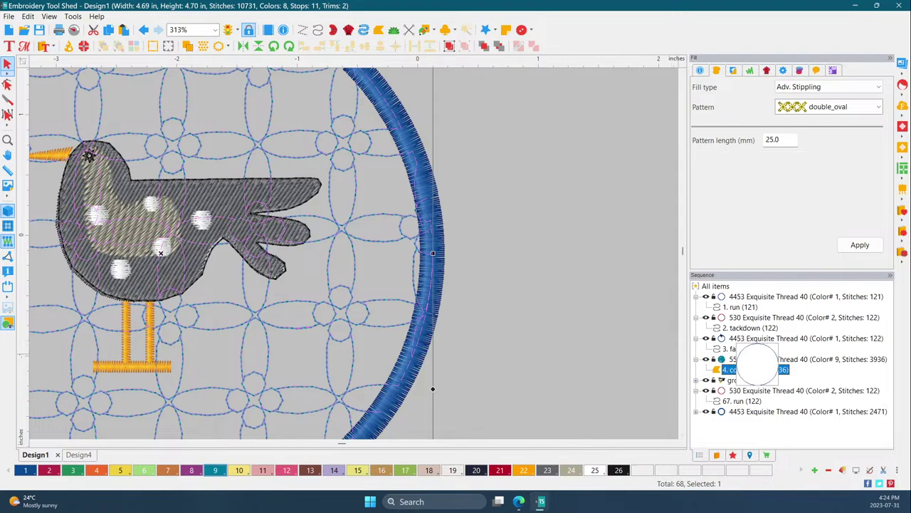
pyautogui.click(525, 302)
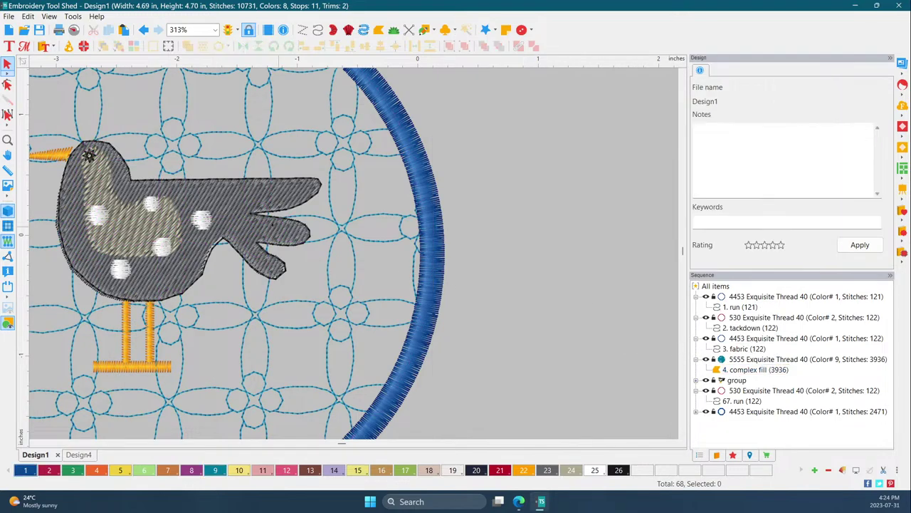
# Step: Review the stitching order by selecting the sequence layers in turn, from the first run through to the Steil border
pyautogui.scroll(-3, 356, 251)
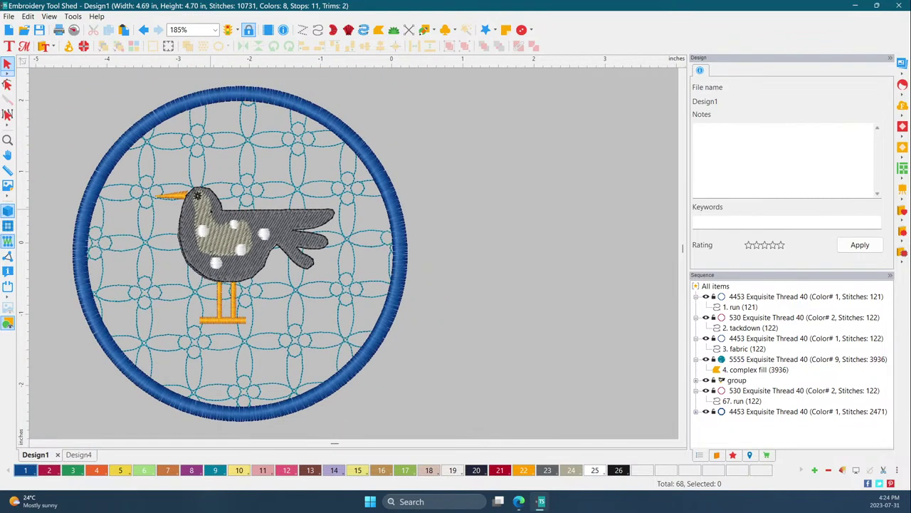
pyautogui.scroll(1, 349, 249)
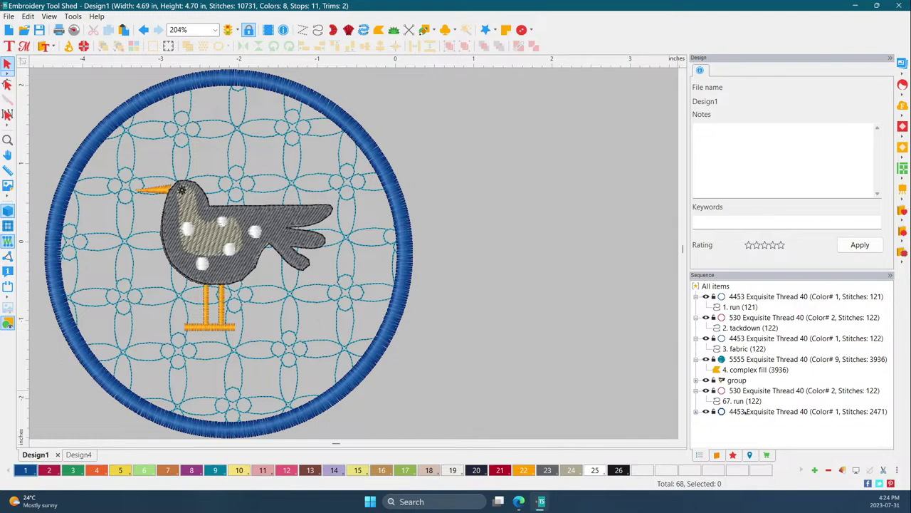
pyautogui.click(743, 296)
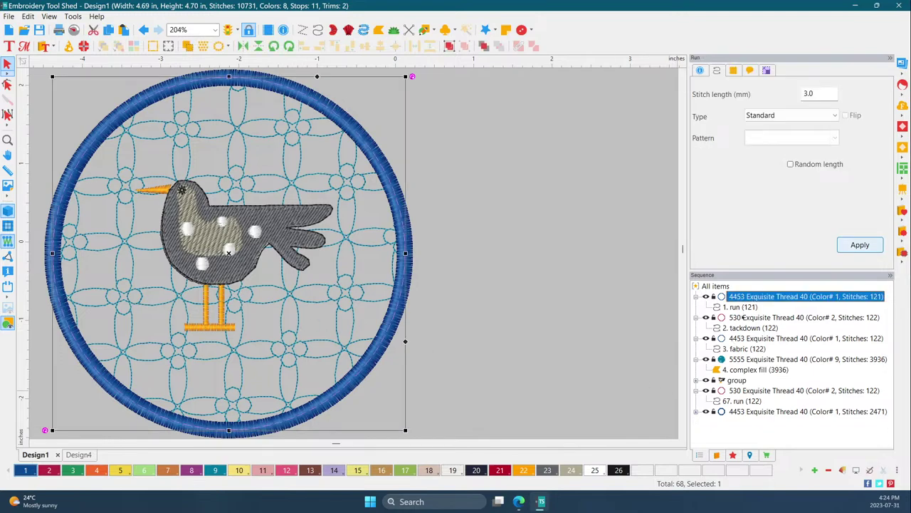
pyautogui.click(741, 317)
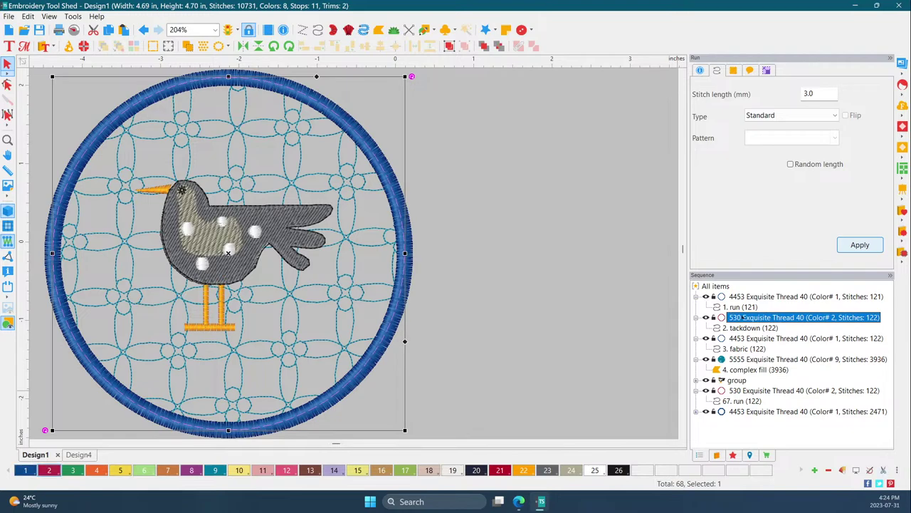
pyautogui.click(746, 349)
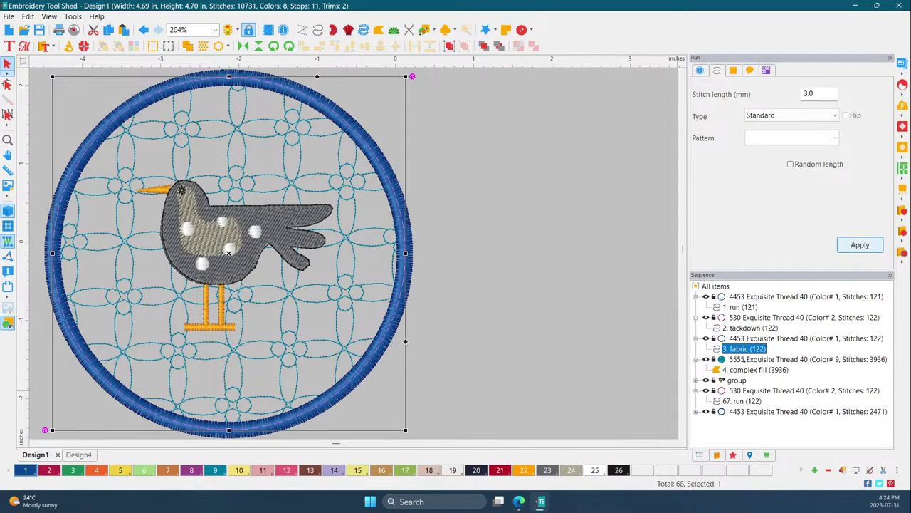
pyautogui.click(742, 359)
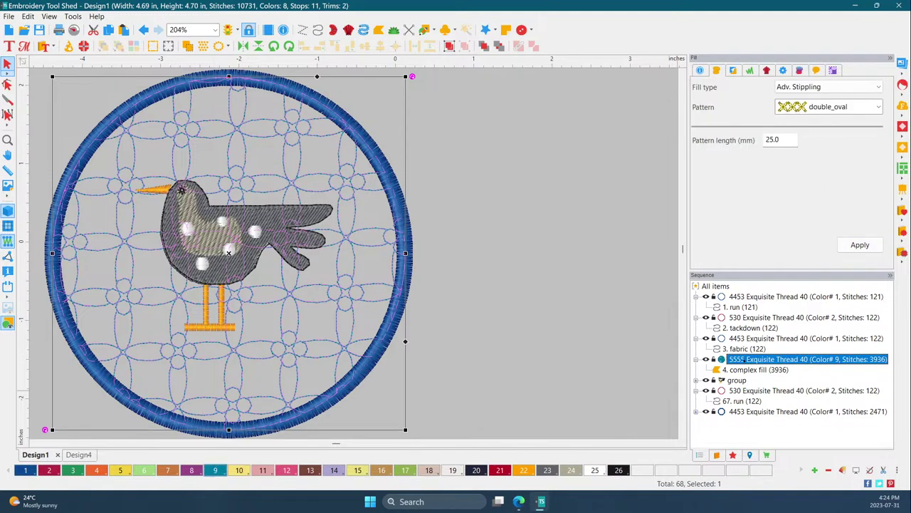
pyautogui.click(737, 380)
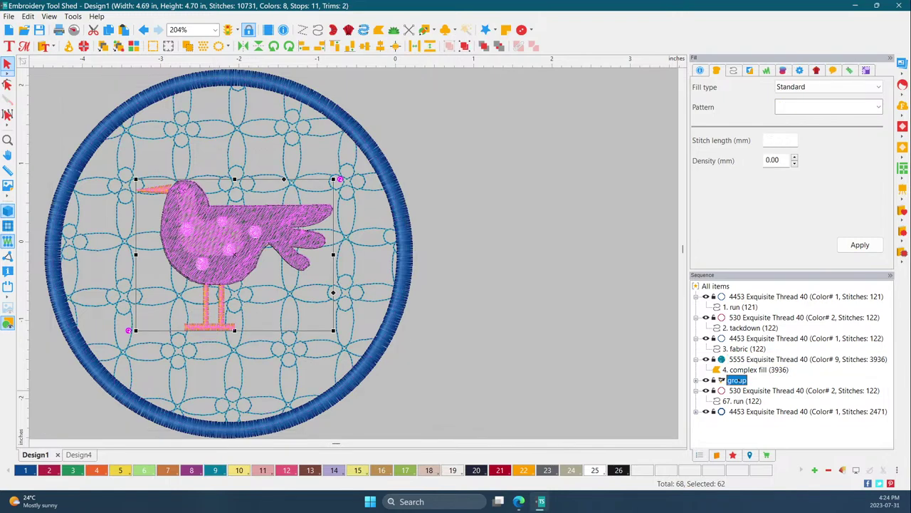
pyautogui.click(743, 390)
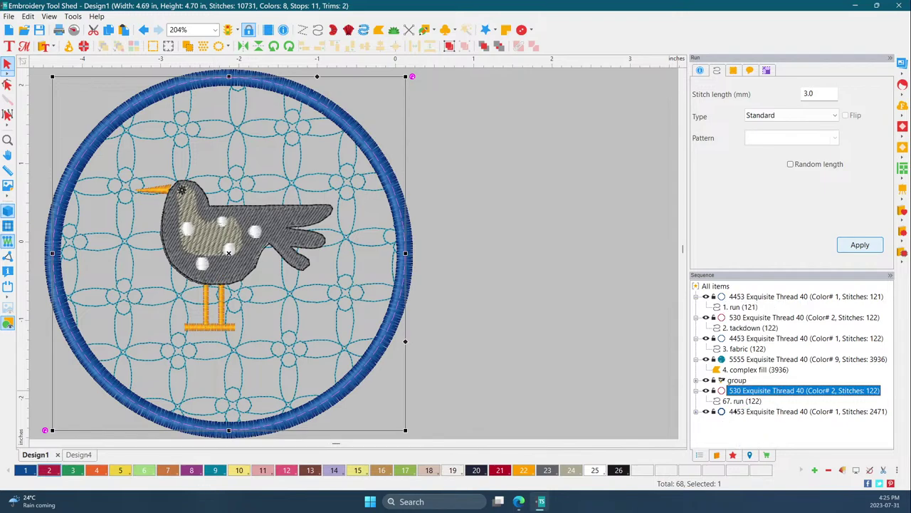
pyautogui.click(732, 411)
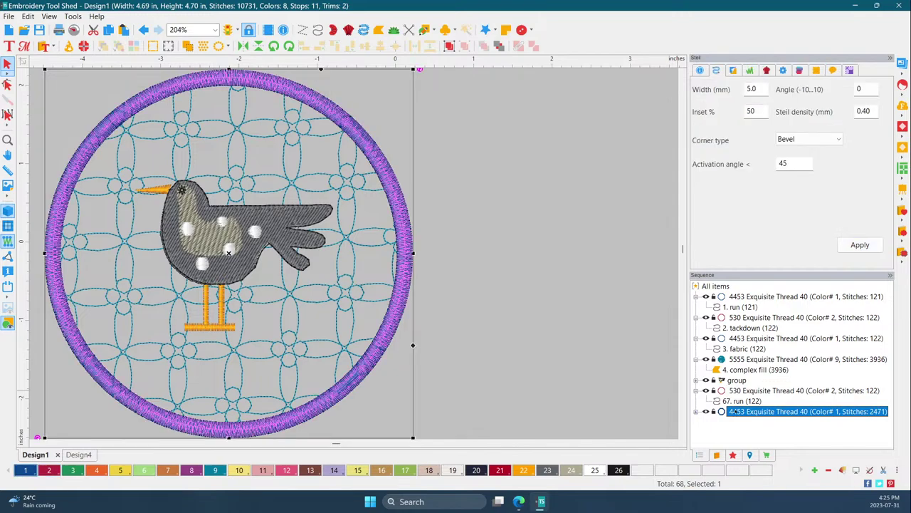
pyautogui.click(550, 356)
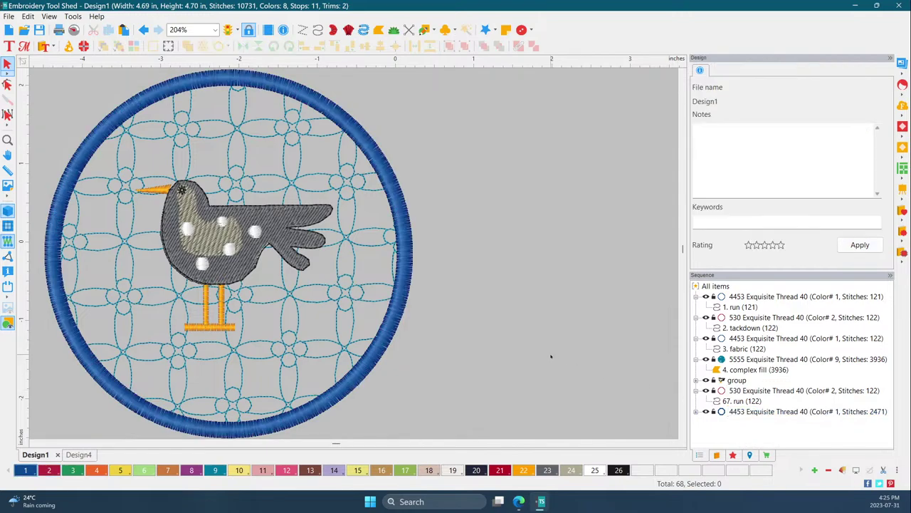
# Step: Recolor the Steil border with thread color 9 and the stippling fill with color 8, Orchid
pyautogui.click(385, 336)
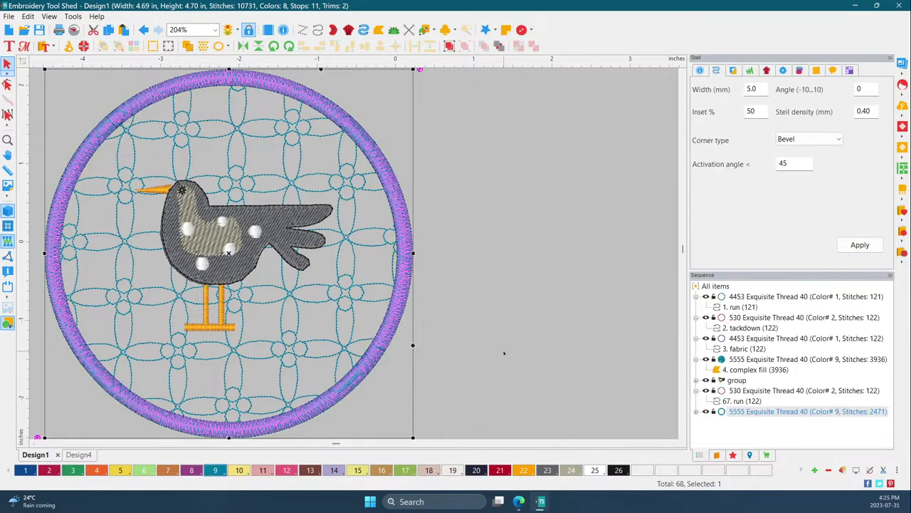
pyautogui.press('Escape')
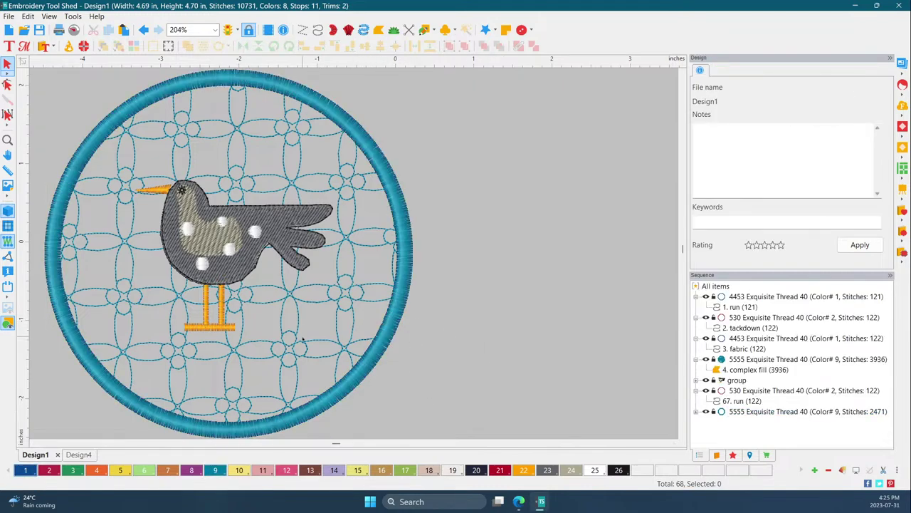
pyautogui.click(302, 340)
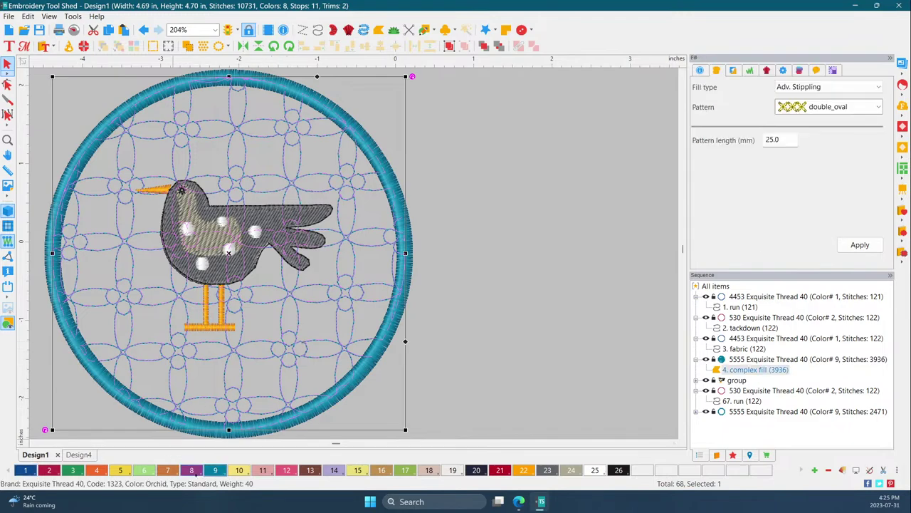
pyautogui.click(192, 469)
pyautogui.click(511, 346)
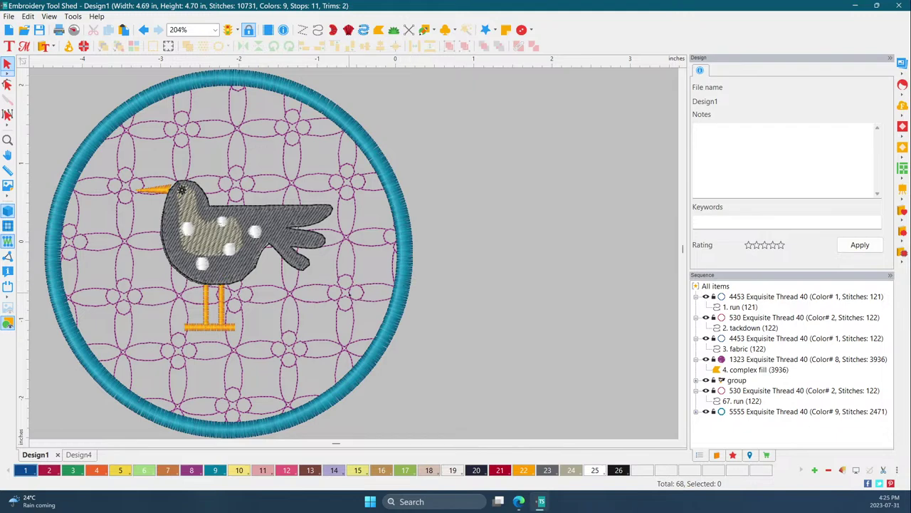
# Step: Change the background's complex fill to the Motif fill type with pattern 103 and apply it
pyautogui.click(354, 287)
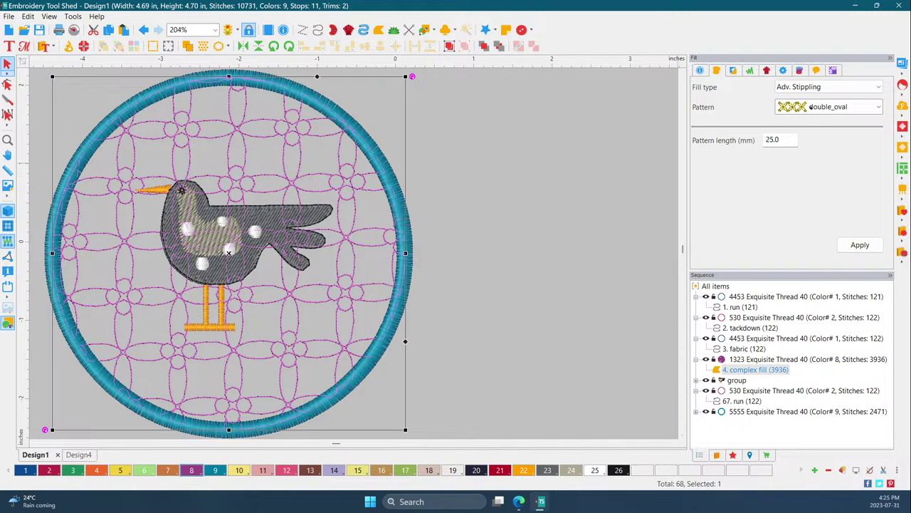
pyautogui.click(803, 88)
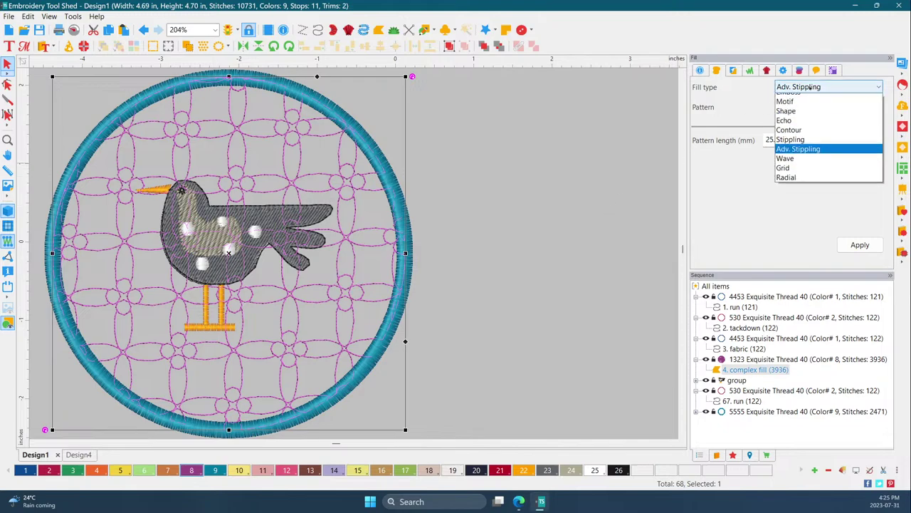
pyautogui.scroll(3, 803, 128)
pyautogui.click(800, 120)
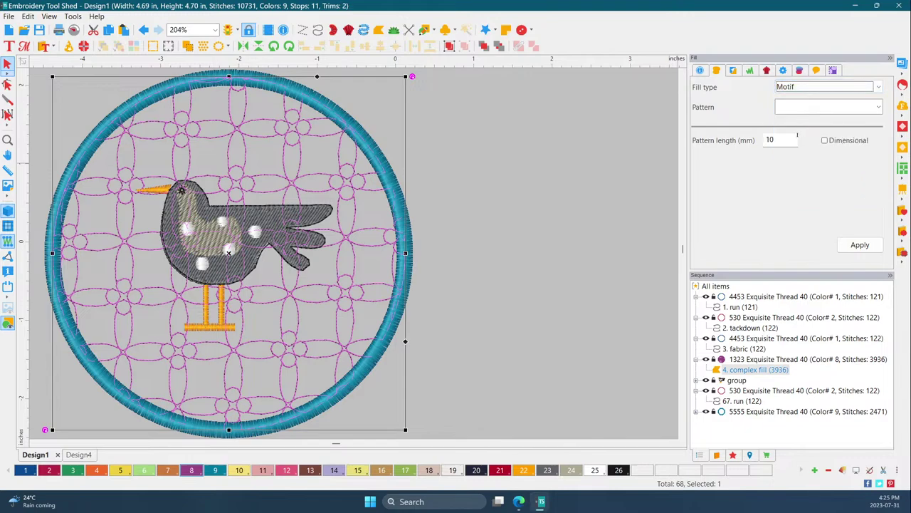
pyautogui.click(802, 111)
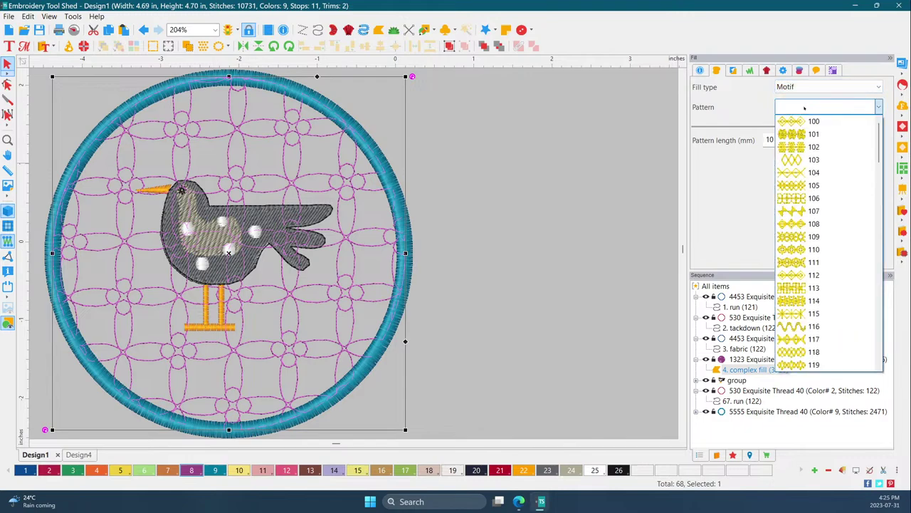
pyautogui.click(800, 160)
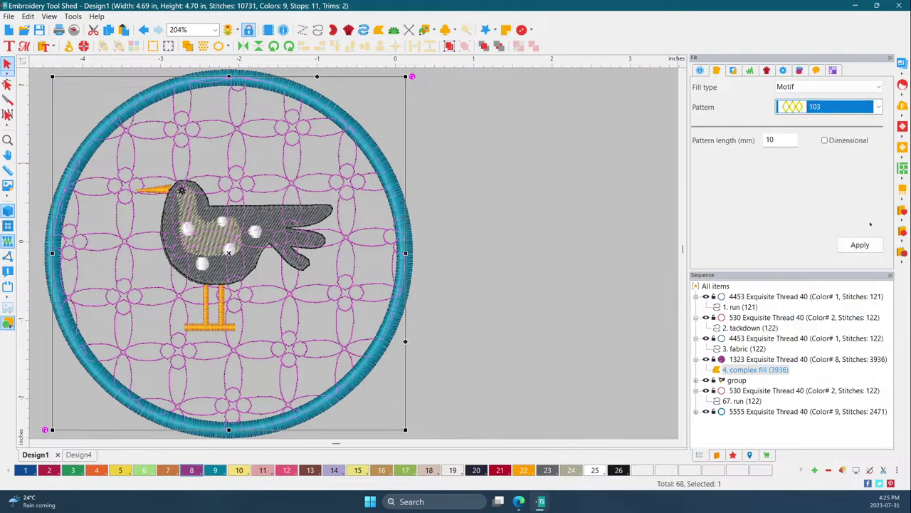
pyautogui.click(861, 243)
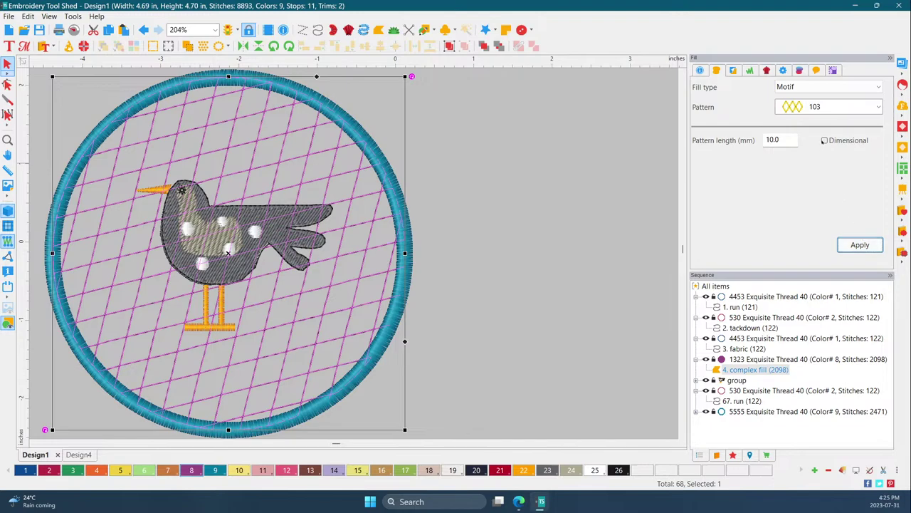
# Step: Enable the Dimensional option for the background motif fill, apply it and deselect the fill
pyautogui.click(825, 141)
pyautogui.click(862, 244)
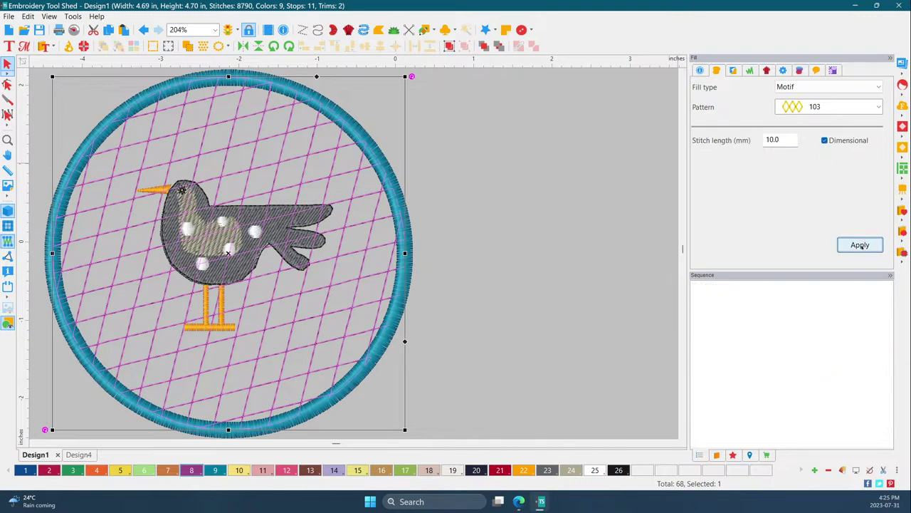
pyautogui.click(585, 141)
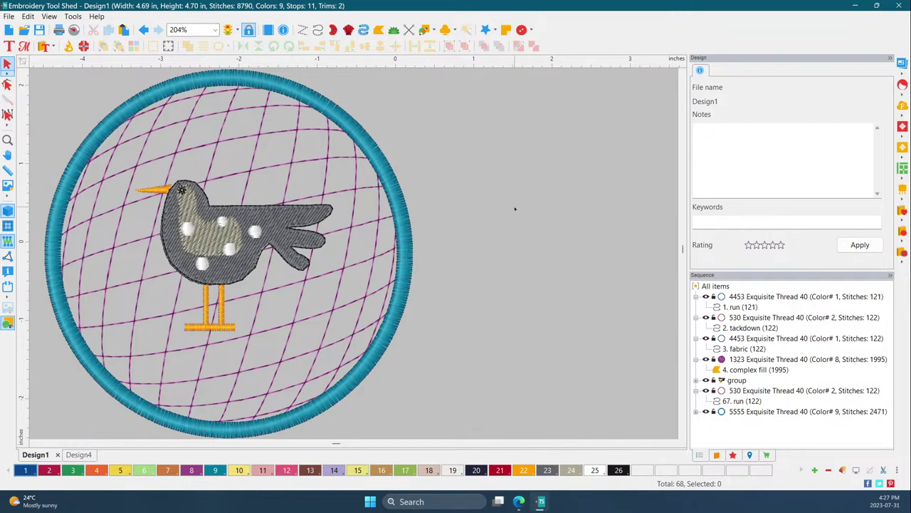
# Step: Change the background complex fill's motif pattern to 117 and apply it
pyautogui.click(340, 269)
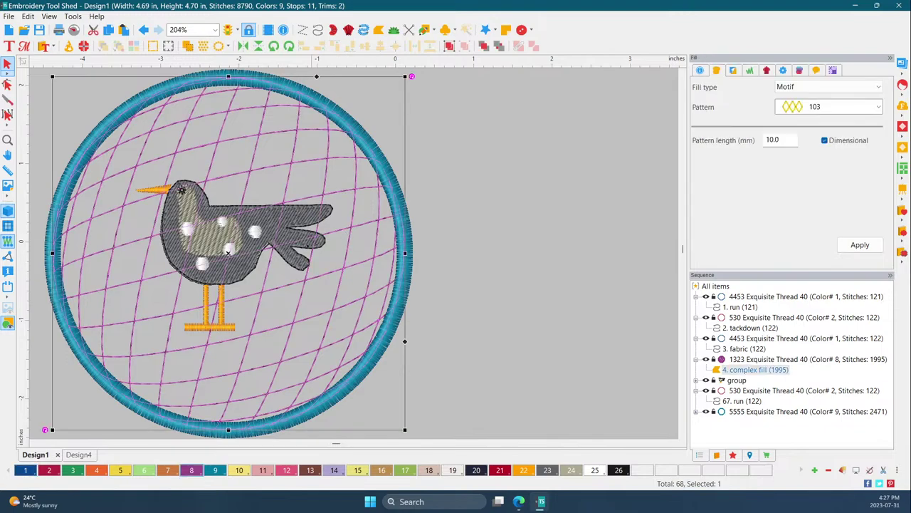
pyautogui.scroll(-1, 425, 250)
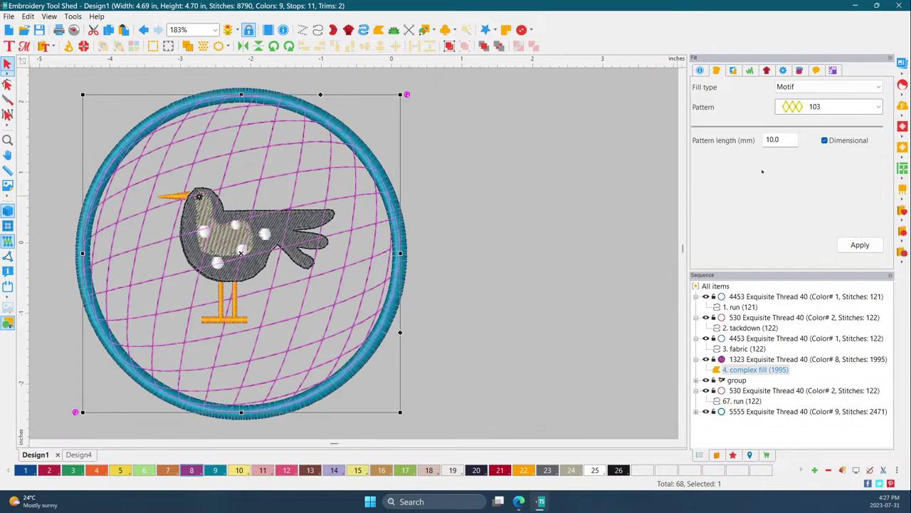
pyautogui.click(833, 109)
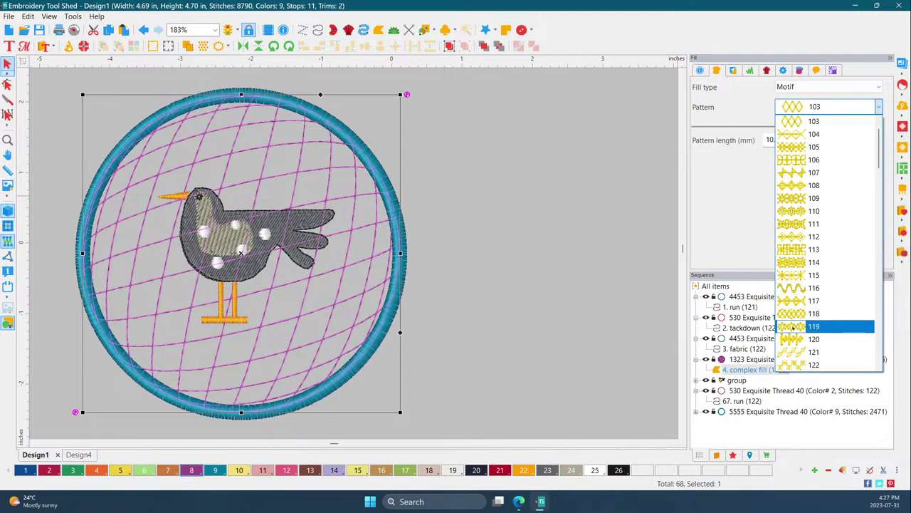
pyautogui.click(786, 378)
pyautogui.click(860, 246)
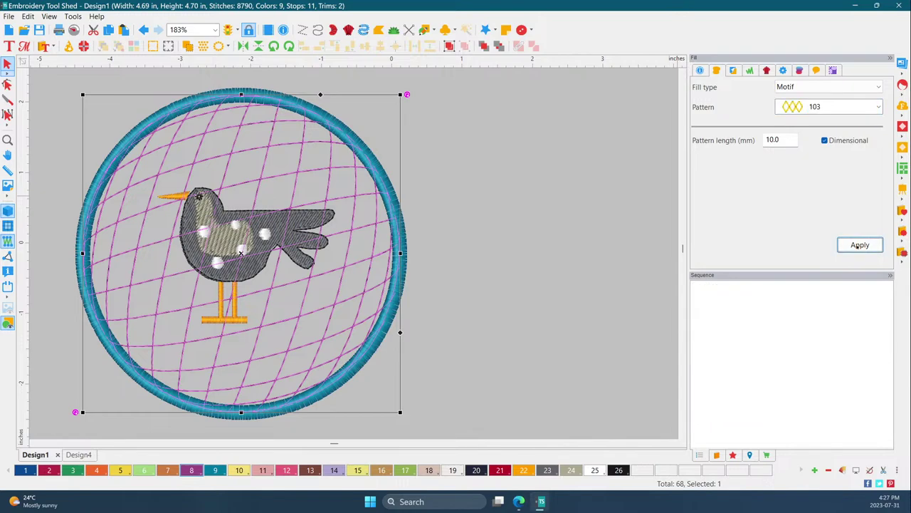
pyautogui.click(849, 106)
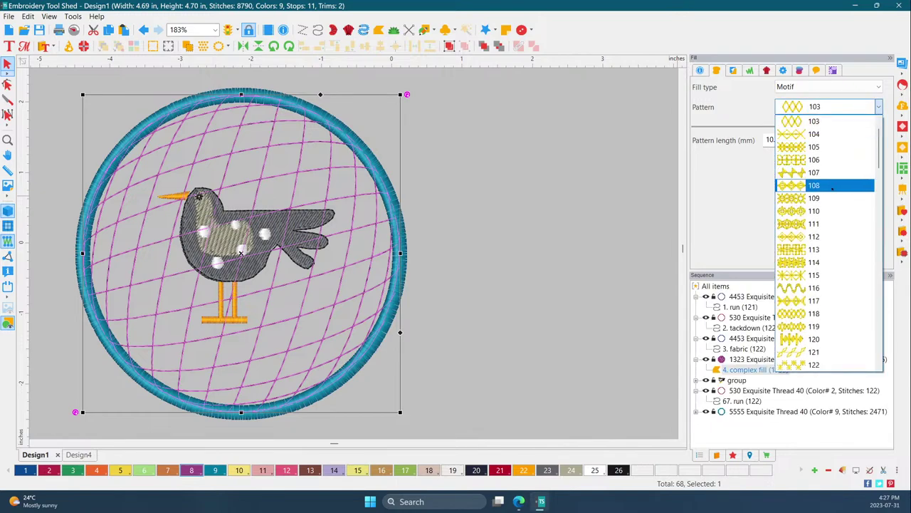
pyautogui.click(803, 300)
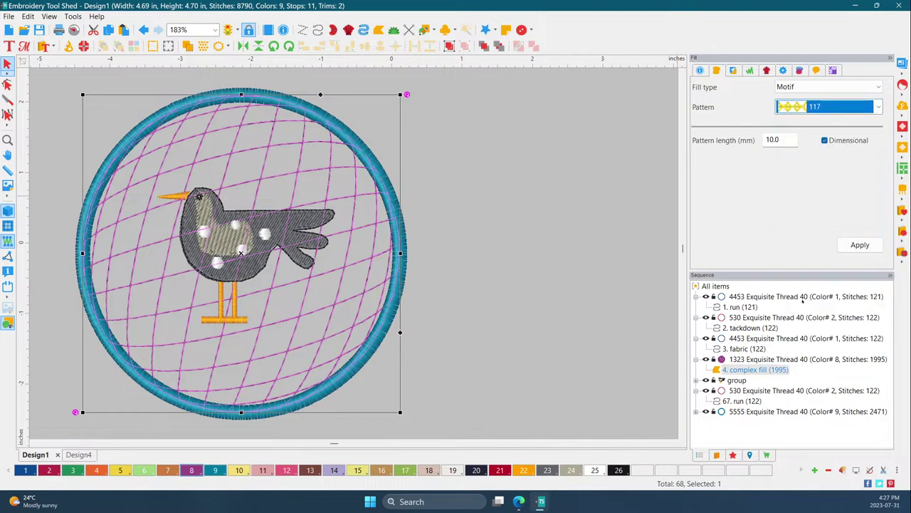
pyautogui.click(860, 245)
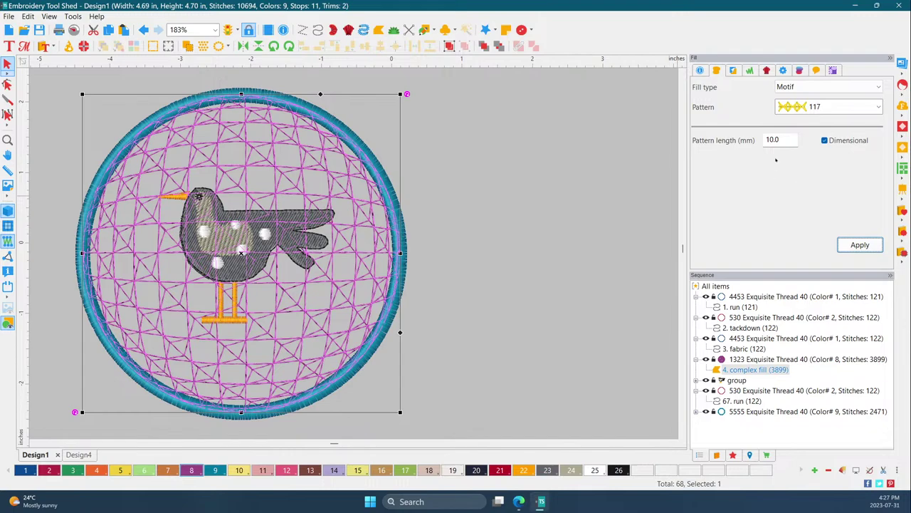
# Step: Set the background motif fill's pattern length to 20 mm, apply it and deselect the fill
pyautogui.doubleClick(786, 139)
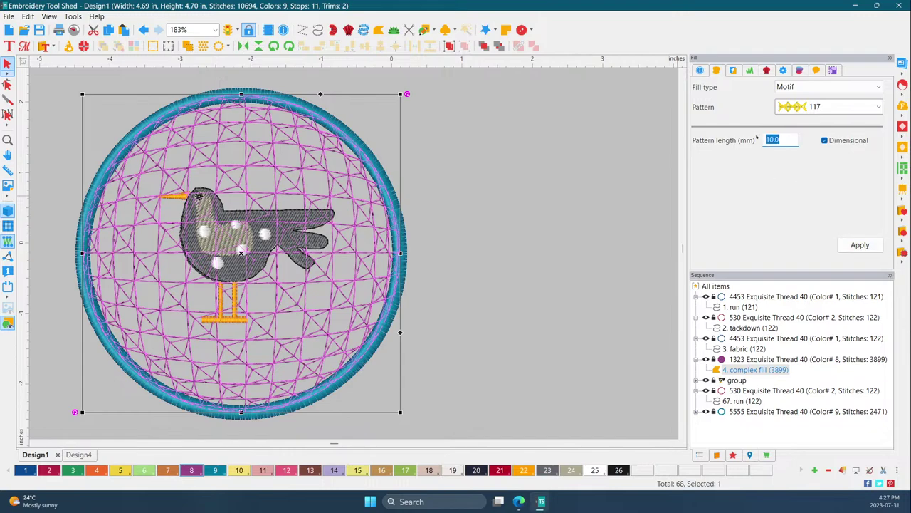
pyautogui.write('20')
pyautogui.press('Return')
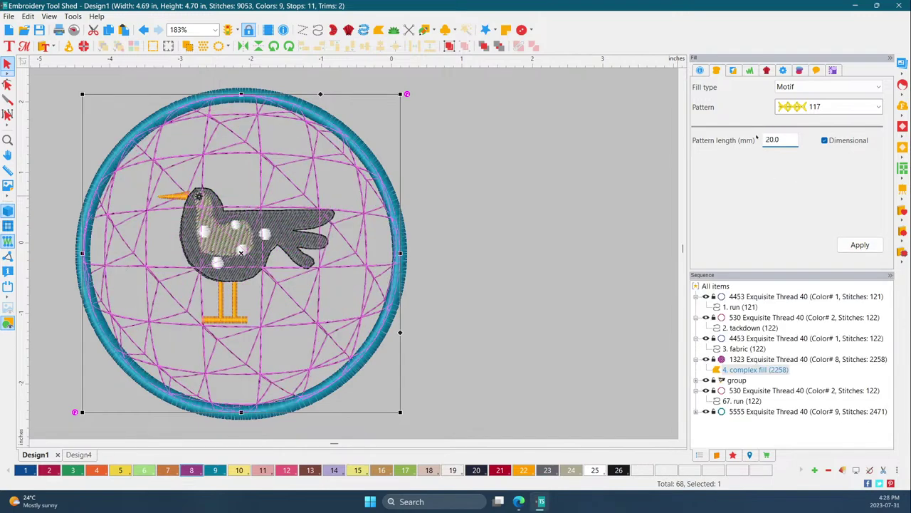
pyautogui.click(566, 211)
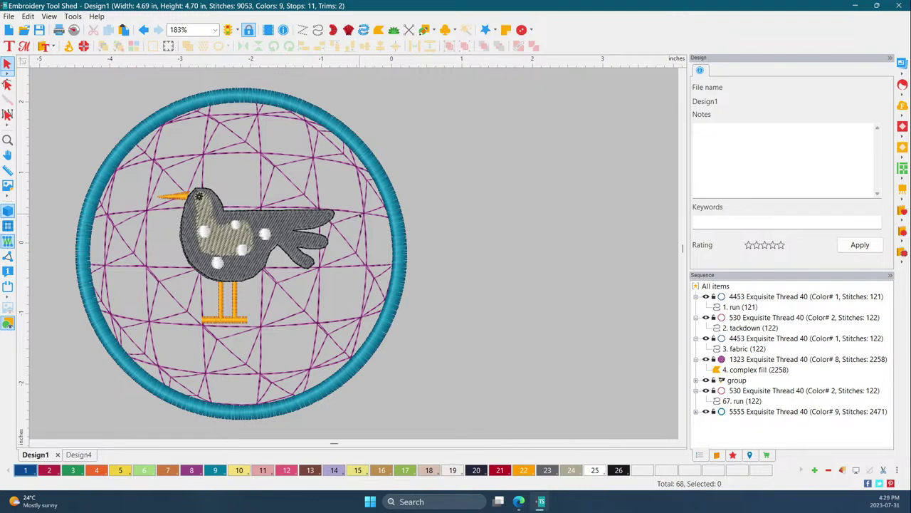
# Step: Move the grouped bird out of the circle to the empty area on its right and deselect it
pyautogui.scroll(-3, 266, 185)
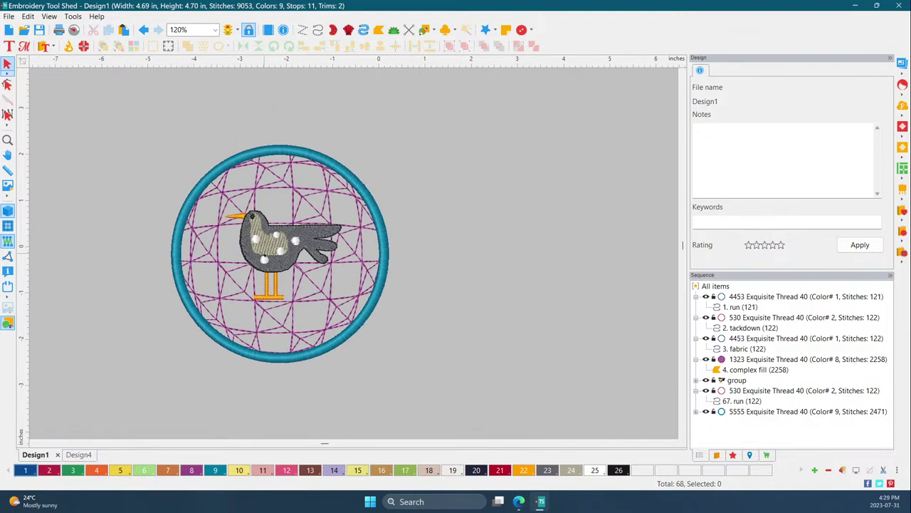
pyautogui.click(267, 253)
pyautogui.moveTo(267, 253); pyautogui.dragTo(517, 245)
pyautogui.click(173, 139)
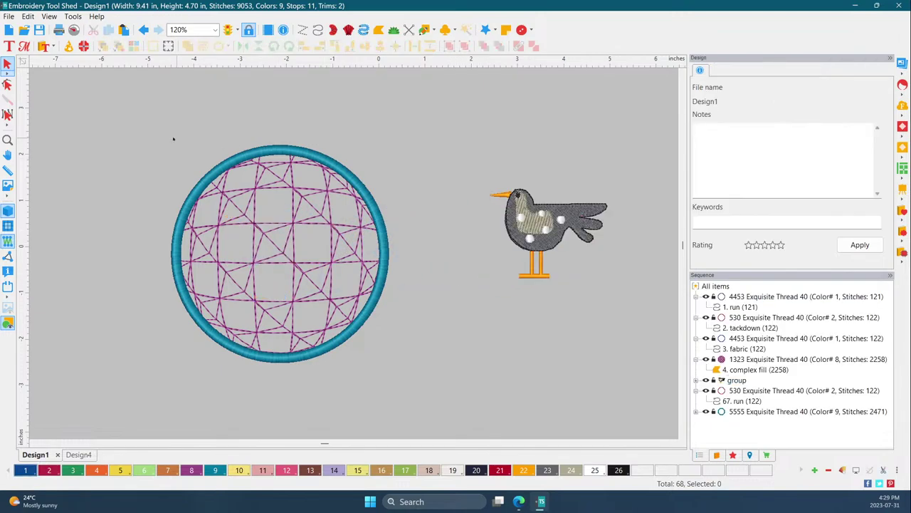
# Step: Enlarge the circle with all its layers proportionally to about 6.27 in wide and check the border's Steil settings and dimensions
pyautogui.moveTo(118, 130)
pyautogui.mouseDown()
pyautogui.moveTo(425, 242)
pyautogui.moveTo(447, 415)
pyautogui.mouseUp()
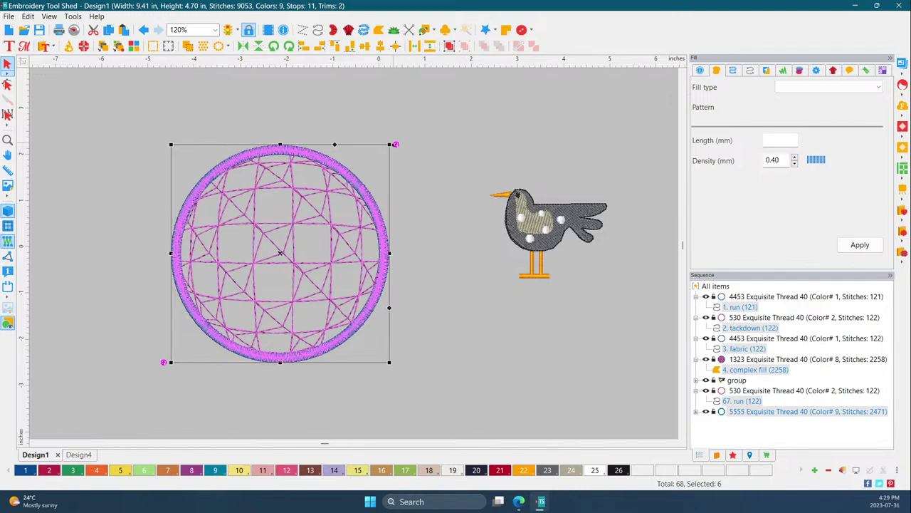
pyautogui.moveTo(396, 145); pyautogui.dragTo(490, 94)
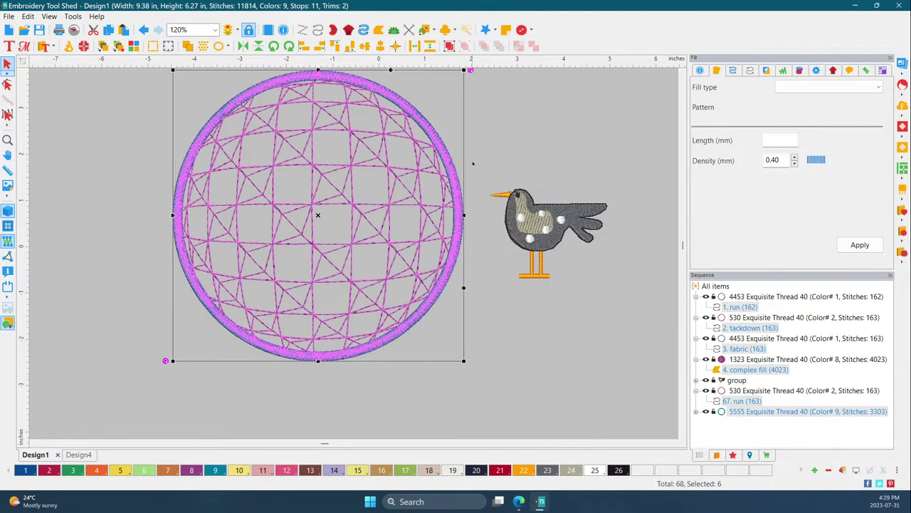
pyautogui.click(475, 320)
pyautogui.click(445, 282)
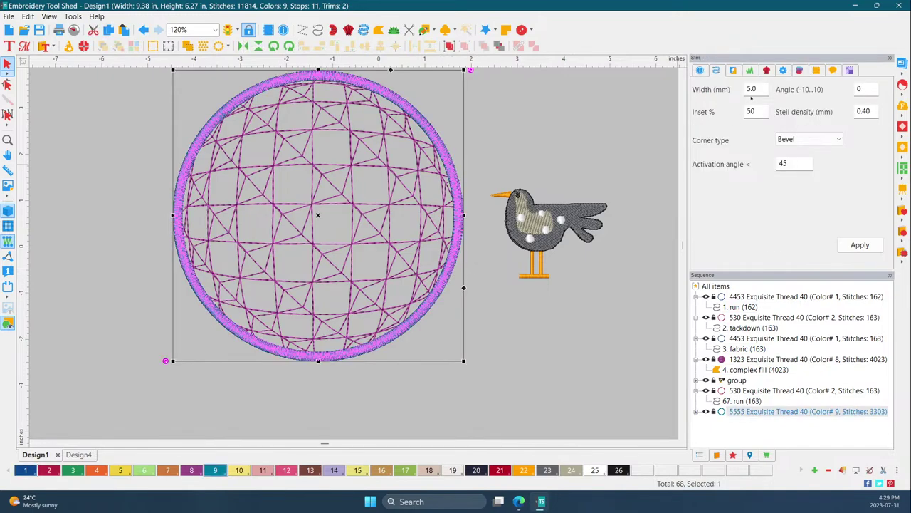
pyautogui.click(501, 371)
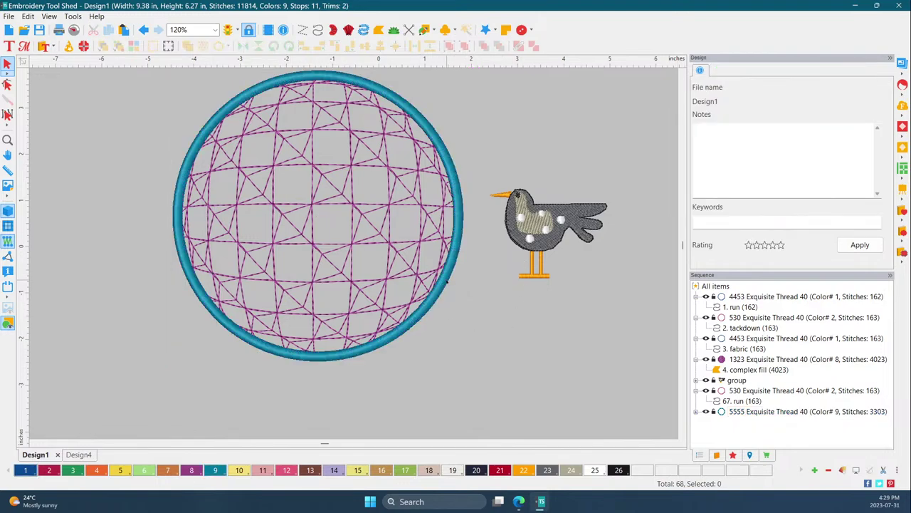
pyautogui.click(446, 282)
pyautogui.click(847, 71)
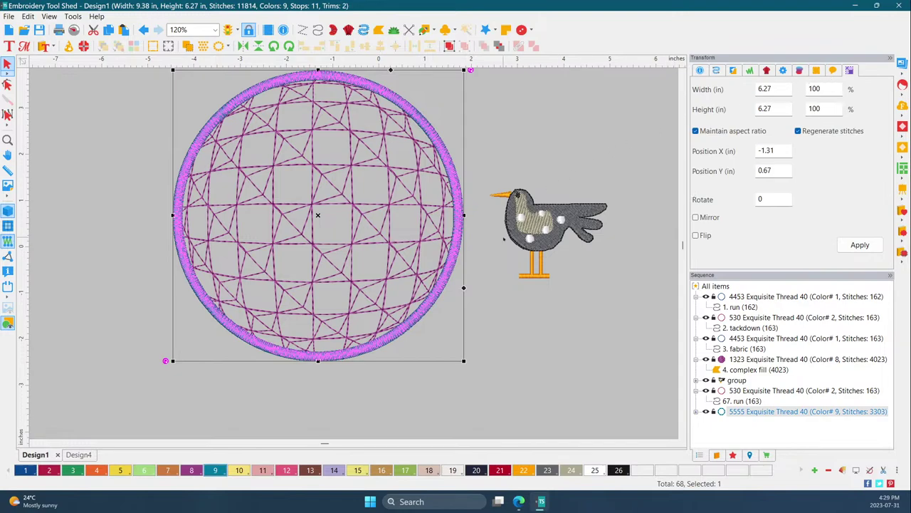
pyautogui.click(536, 370)
# Step: Enlarge all the circle's layers together to about 7.51 in wide, move them left clear of the bird and check their size
pyautogui.scroll(-2, 217, 128)
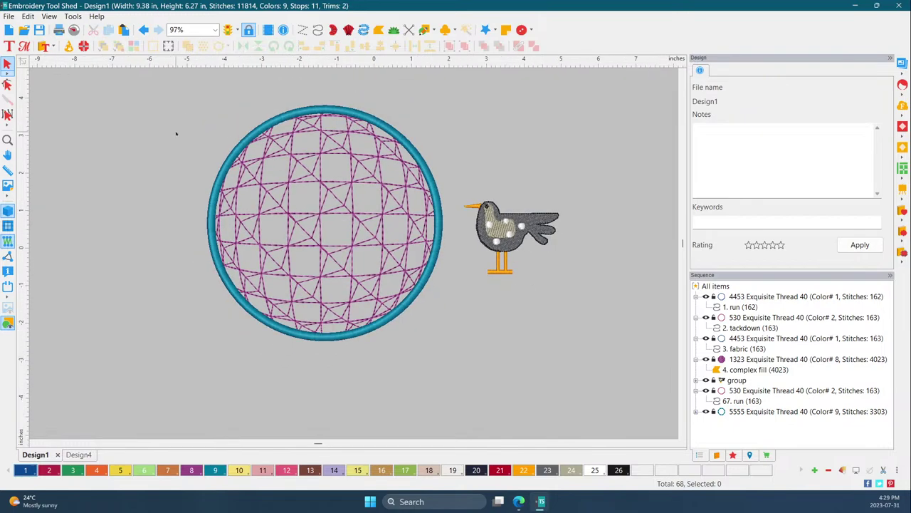
pyautogui.hotkey('ctrl', 'a')
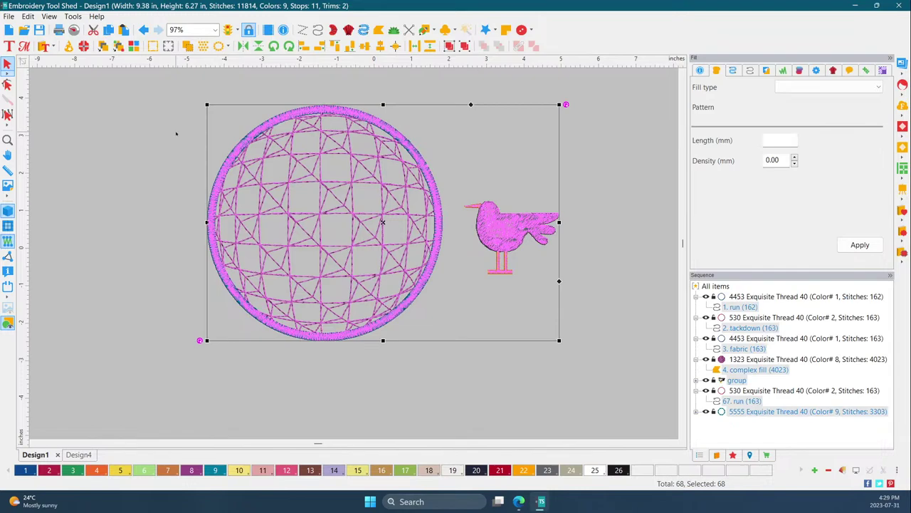
pyautogui.click(645, 311)
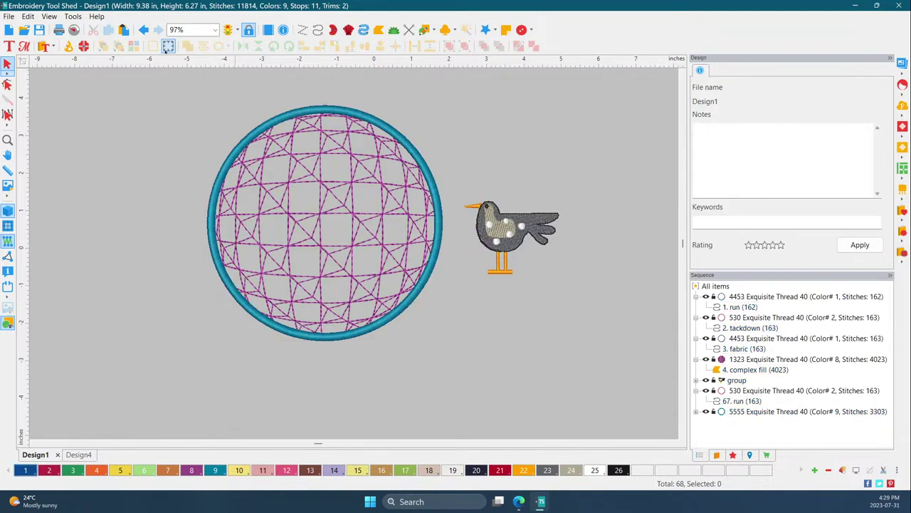
pyautogui.moveTo(165, 104); pyautogui.dragTo(452, 380)
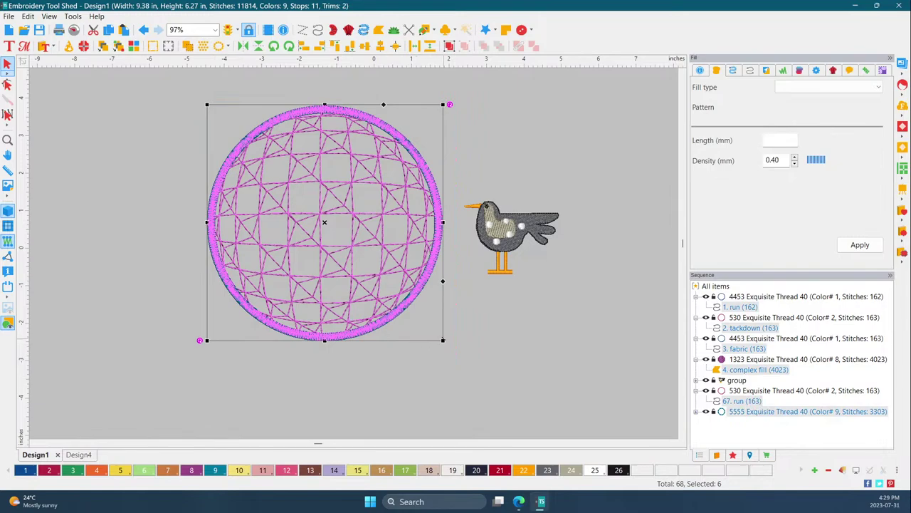
pyautogui.moveTo(443, 340); pyautogui.dragTo(480, 399)
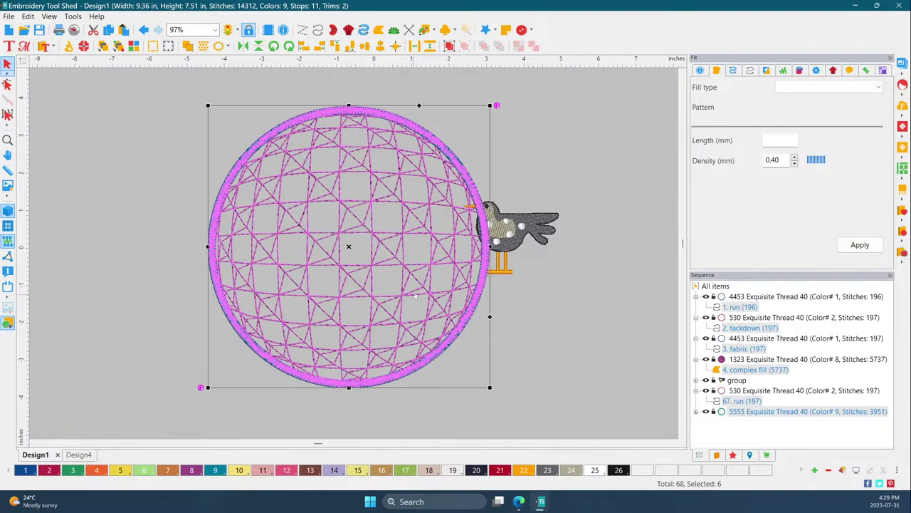
pyautogui.moveTo(415, 297); pyautogui.dragTo(361, 278)
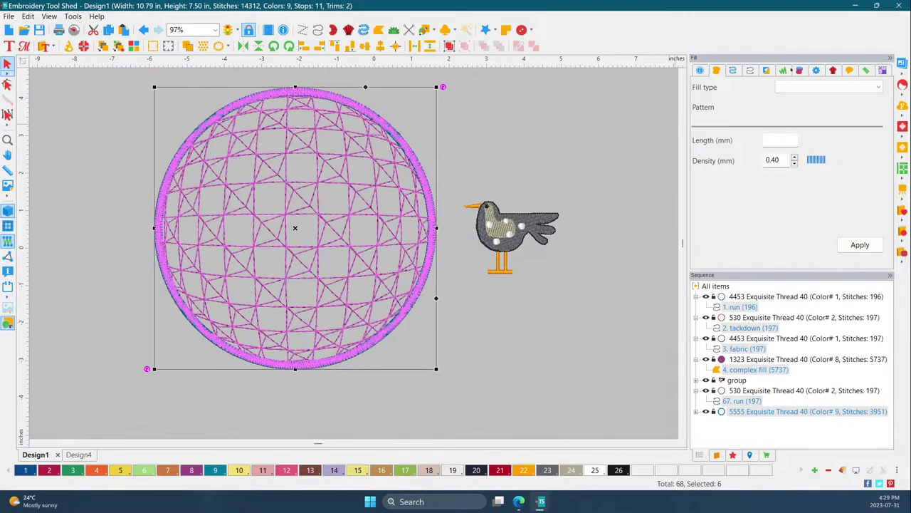
pyautogui.click(883, 70)
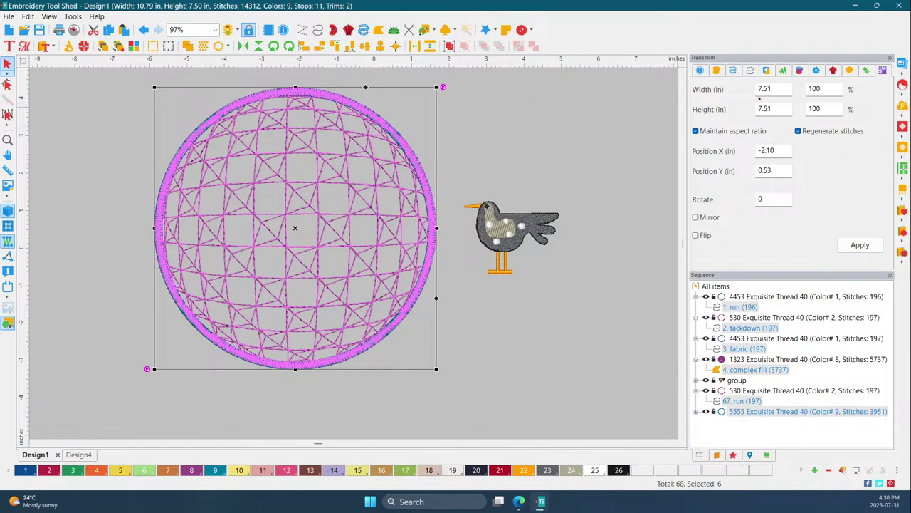
pyautogui.click(562, 105)
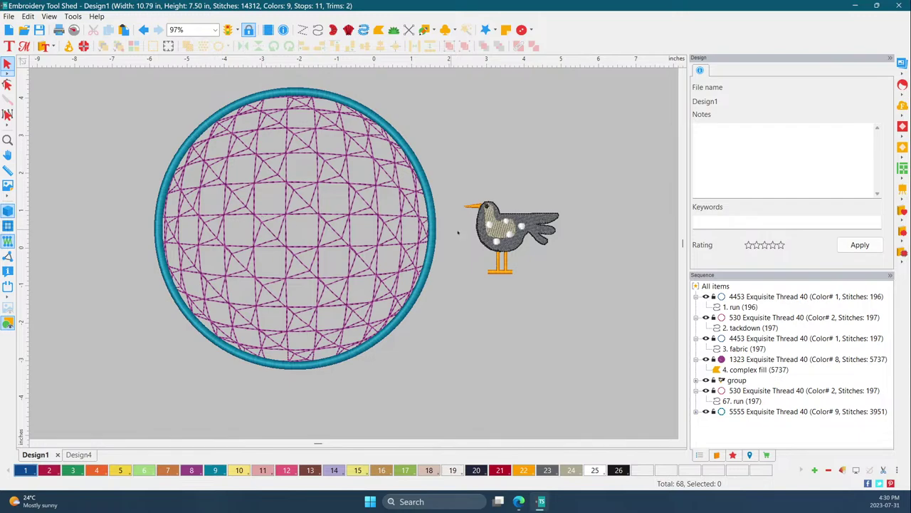
# Step: Delete the grouped bird beside the circle and show the library of free designs
pyautogui.click(501, 235)
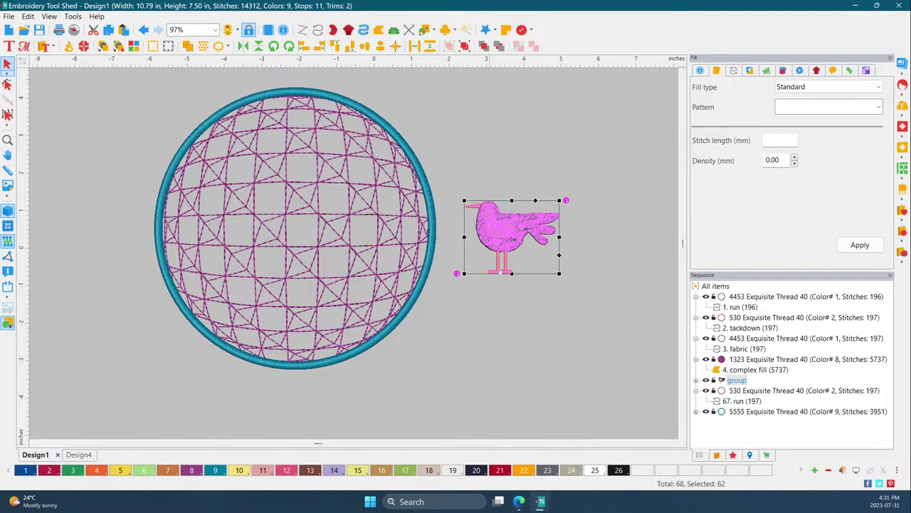
pyautogui.click(716, 455)
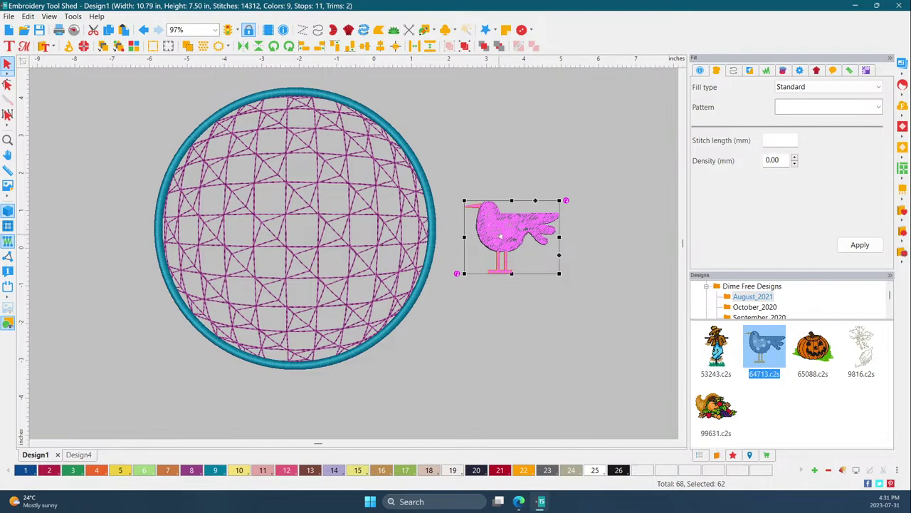
pyautogui.press('Delete')
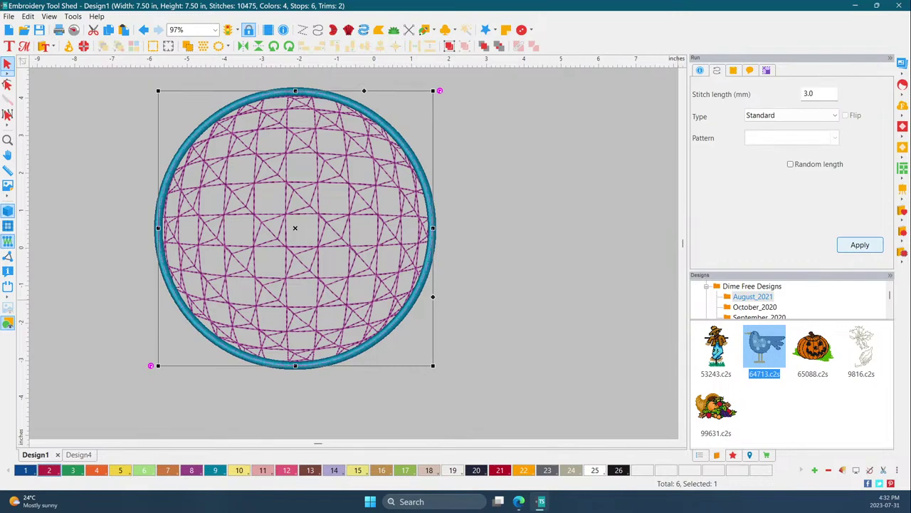
# Step: Open the skull design 99072.c2s from the October_2020 free designs, look it over and return to Design1
pyautogui.click(749, 307)
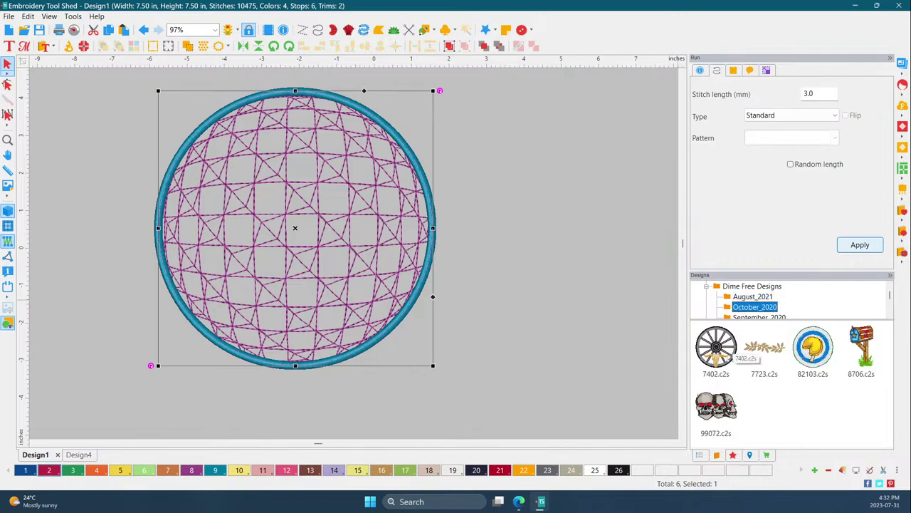
pyautogui.click(716, 406)
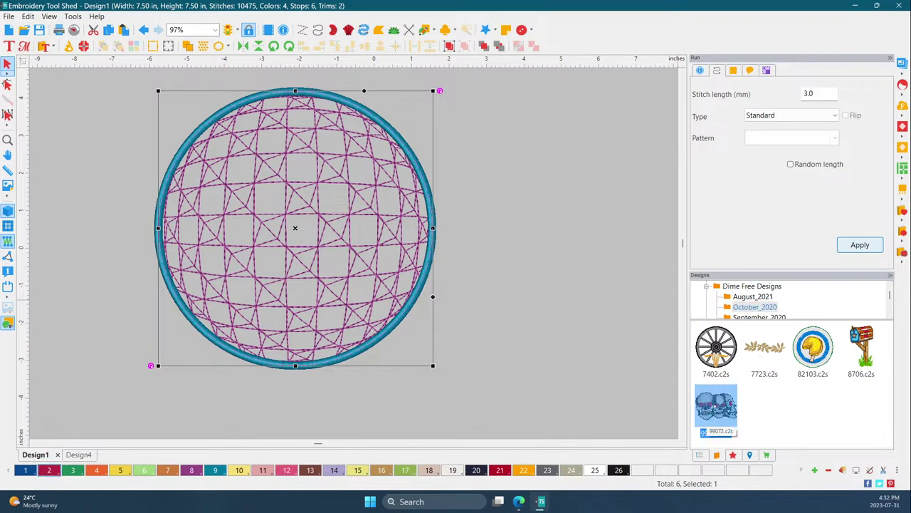
pyautogui.doubleClick(716, 406)
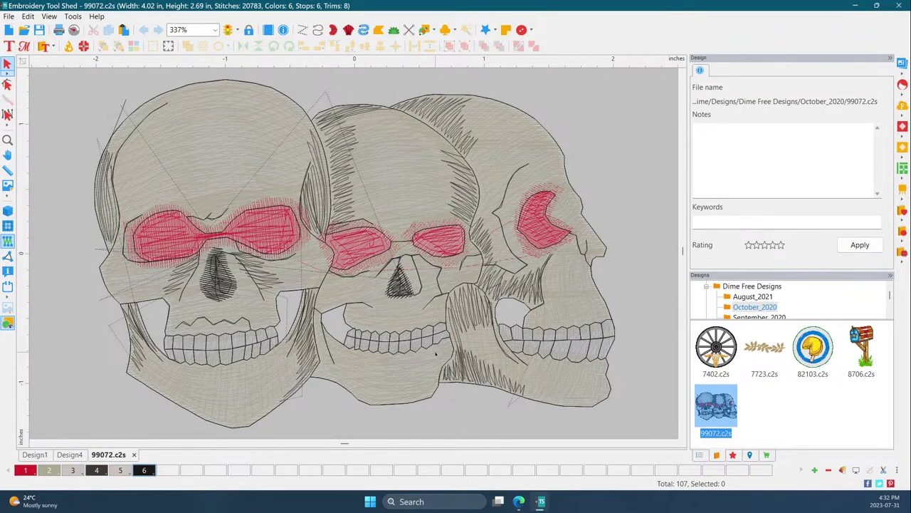
pyautogui.scroll(-7, 385, 347)
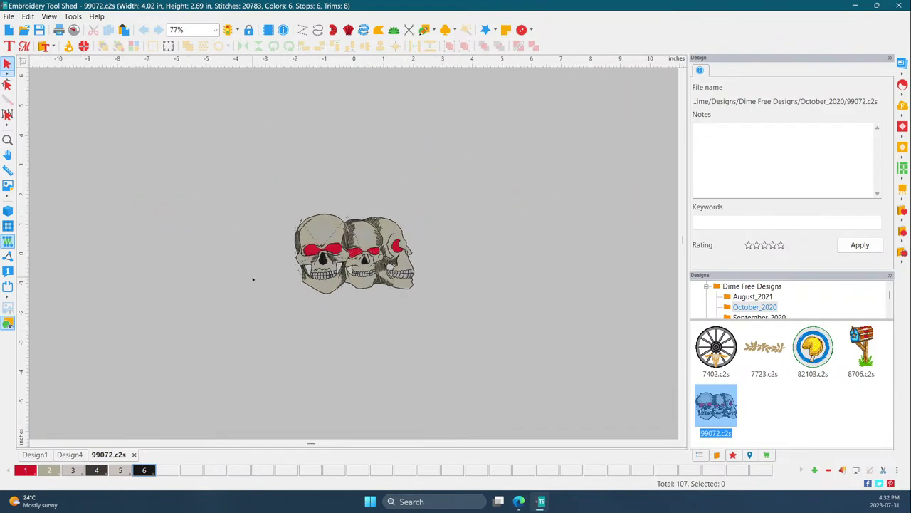
pyautogui.scroll(4, 253, 275)
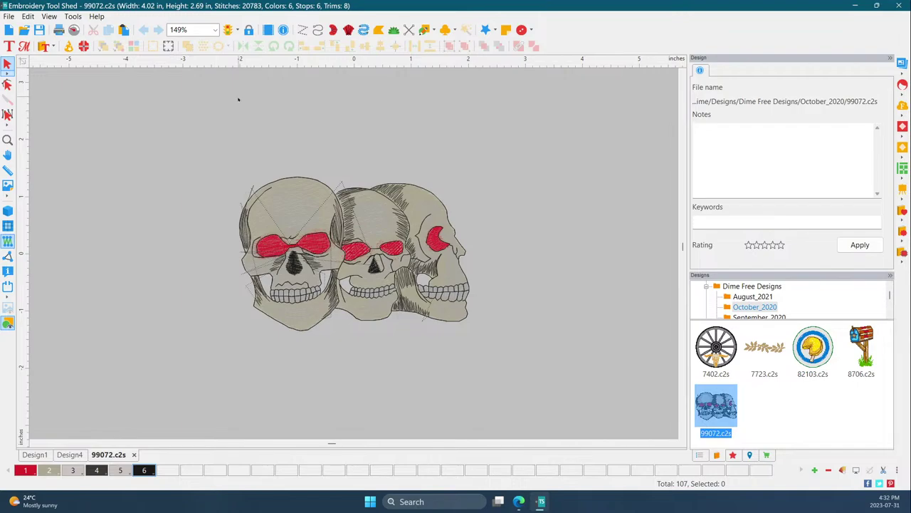
pyautogui.click(69, 455)
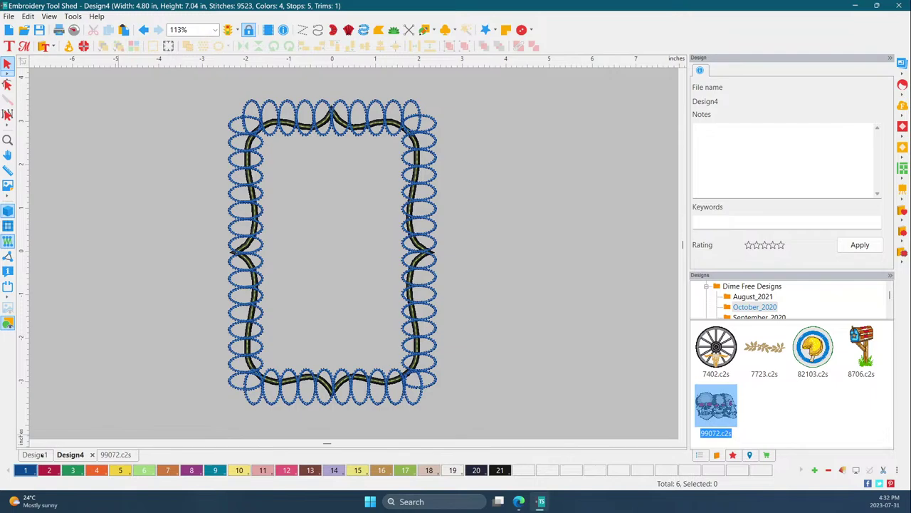
pyautogui.click(36, 454)
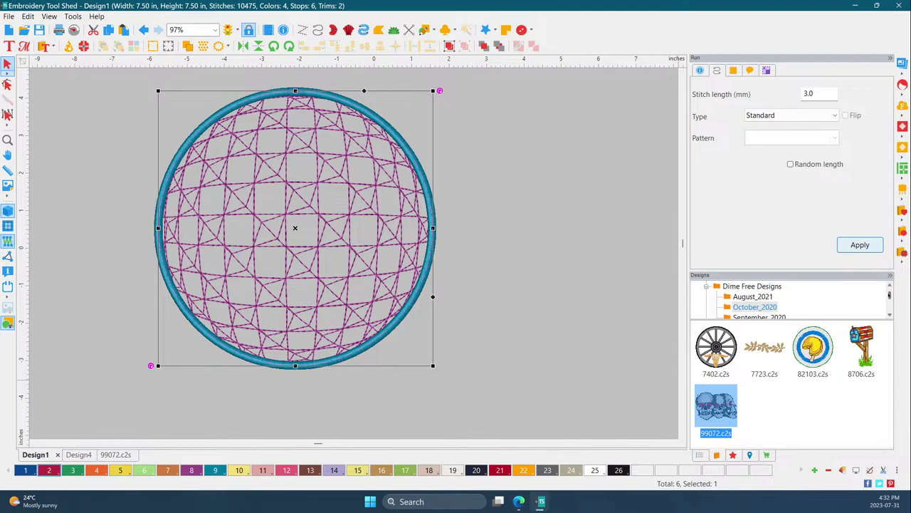
# Step: Open the cat design 99043.c2s from the September_2020 free designs
pyautogui.scroll(-1, 820, 291)
pyautogui.click(758, 296)
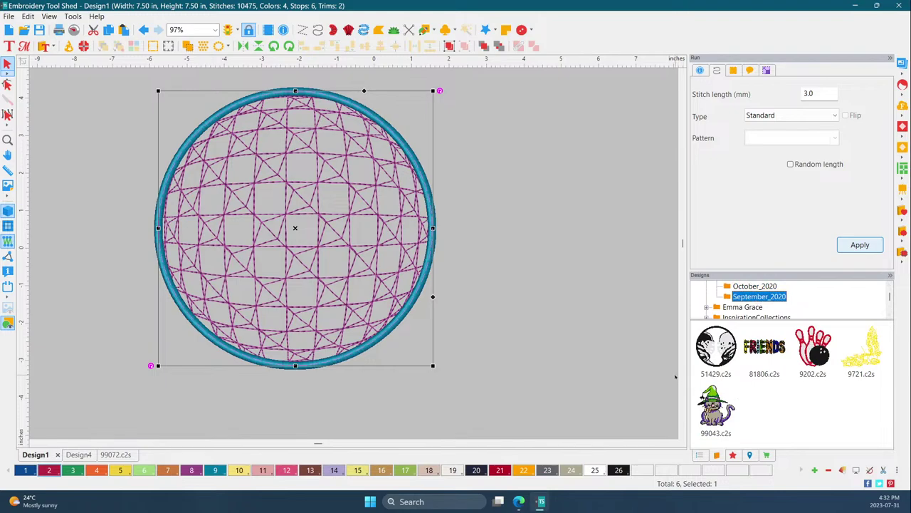
pyautogui.click(717, 411)
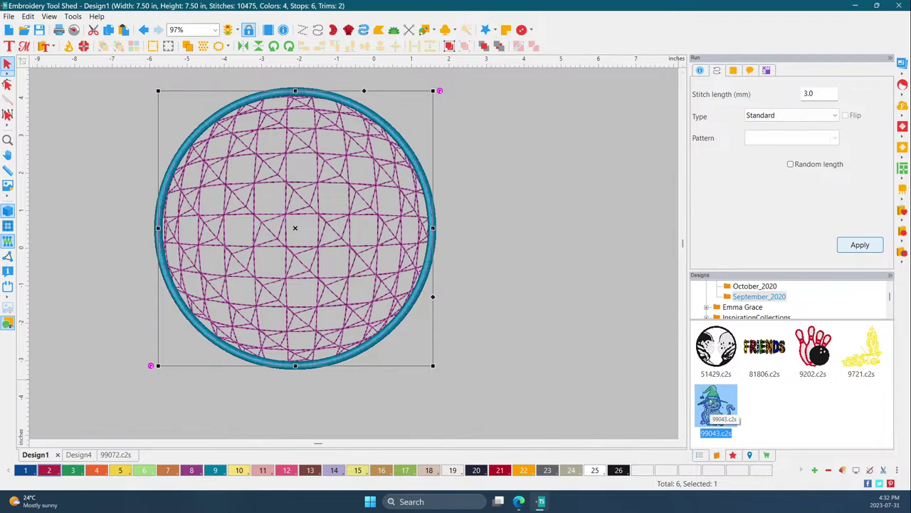
pyautogui.doubleClick(716, 409)
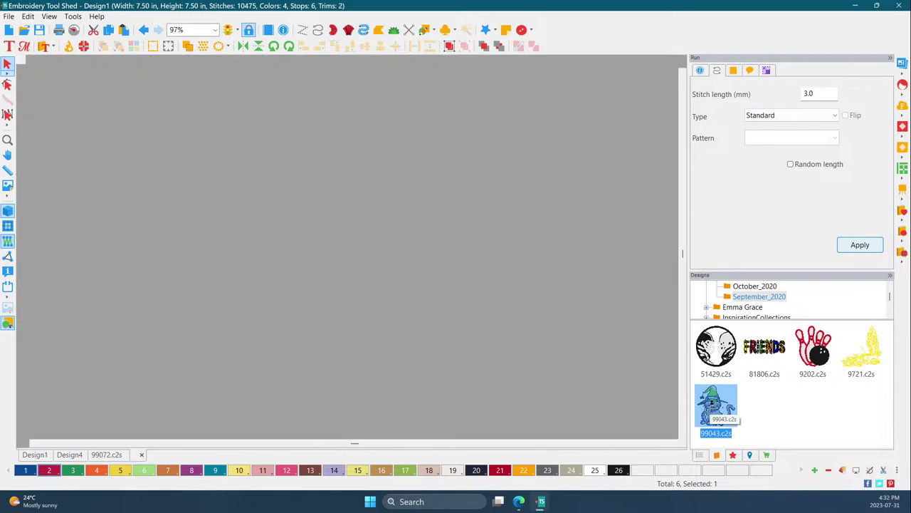
pyautogui.press('-')
pyautogui.press('-')
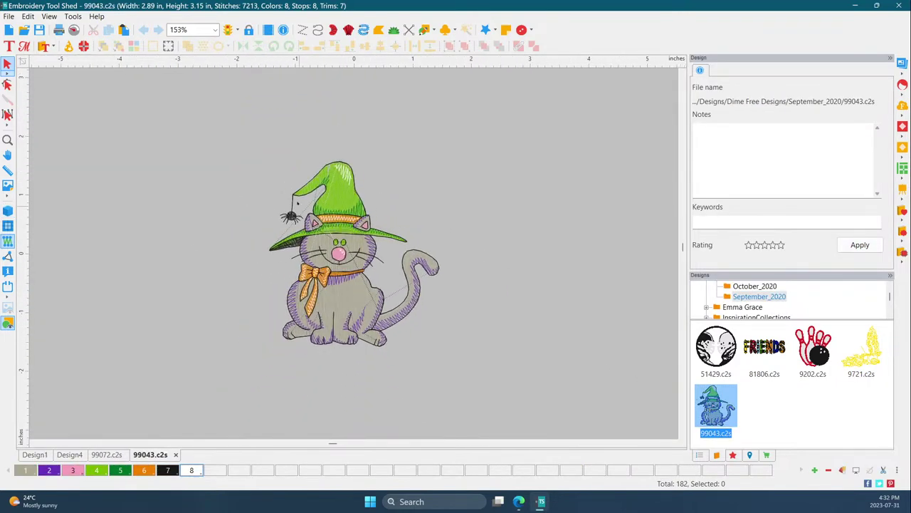
# Step: Cut the whole cat from 99043.c2s, paste it into Design1 and place it in the middle of the circle
pyautogui.moveTo(247, 133); pyautogui.dragTo(477, 426)
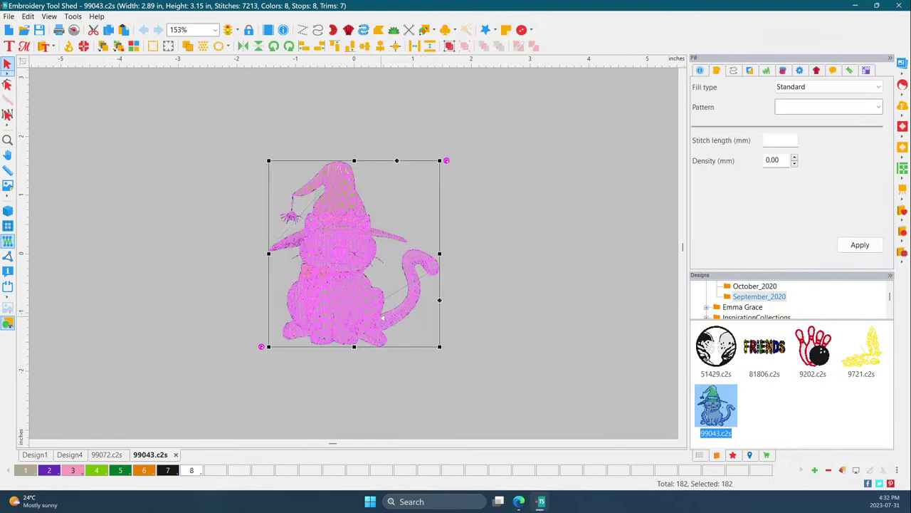
pyautogui.rightClick(350, 291)
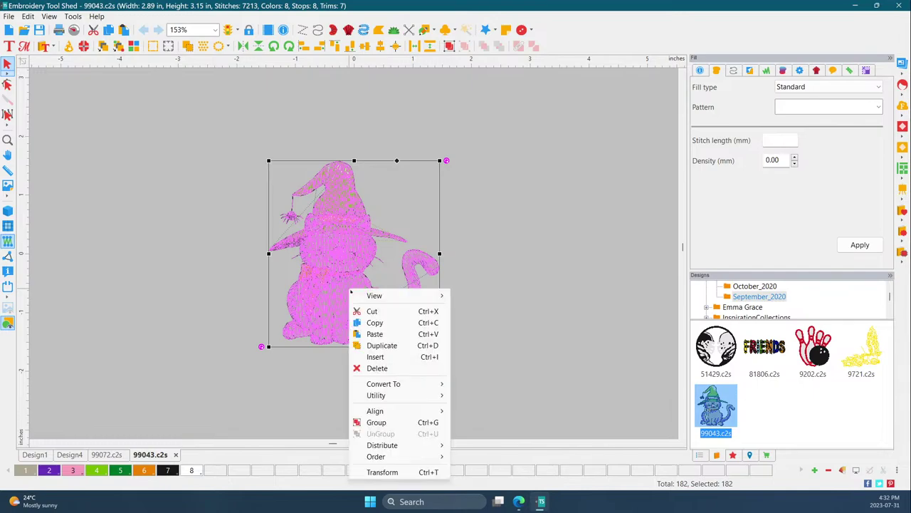
pyautogui.click(380, 311)
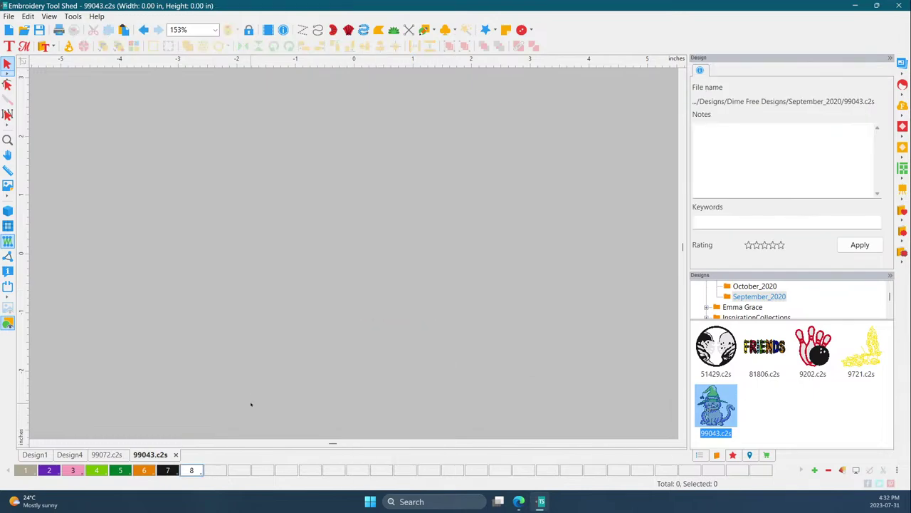
pyautogui.click(69, 454)
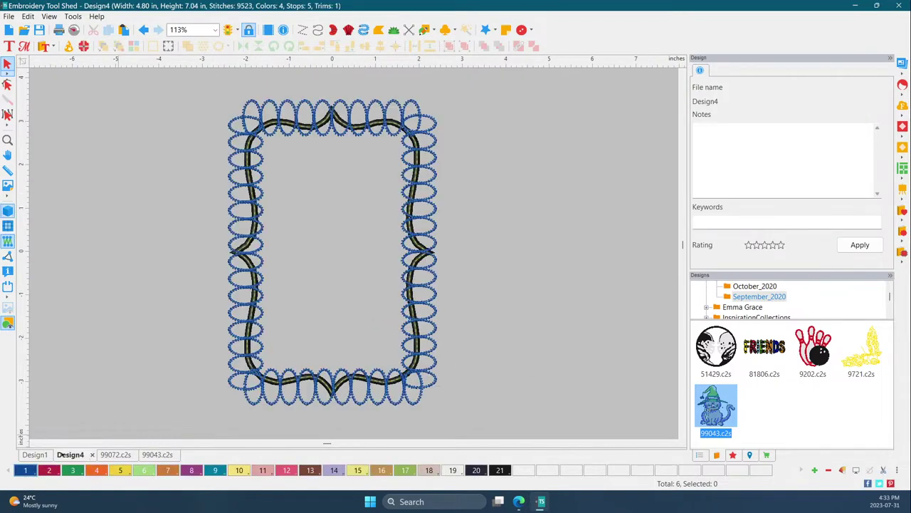
pyautogui.click(33, 454)
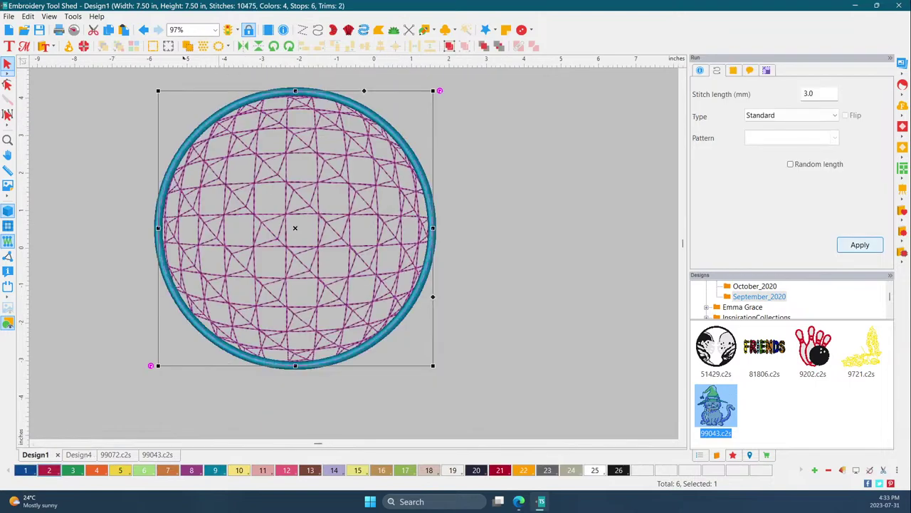
pyautogui.click(32, 16)
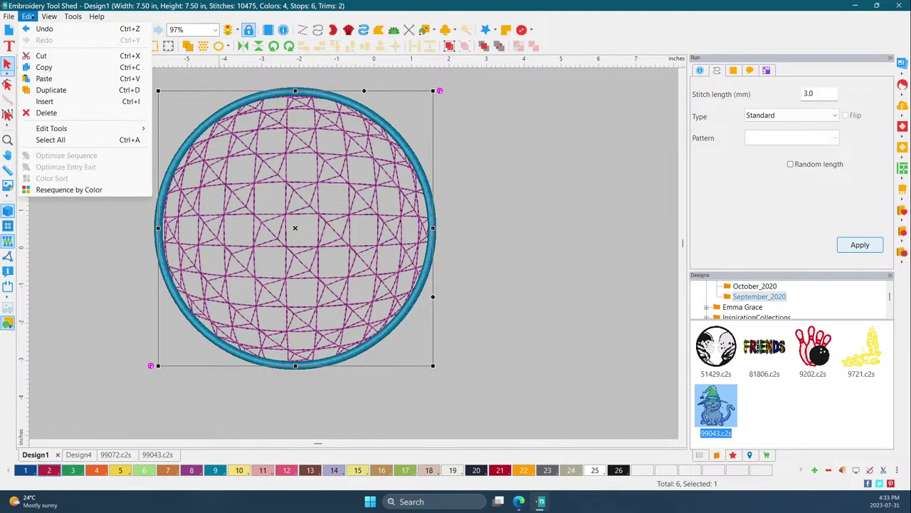
pyautogui.click(44, 78)
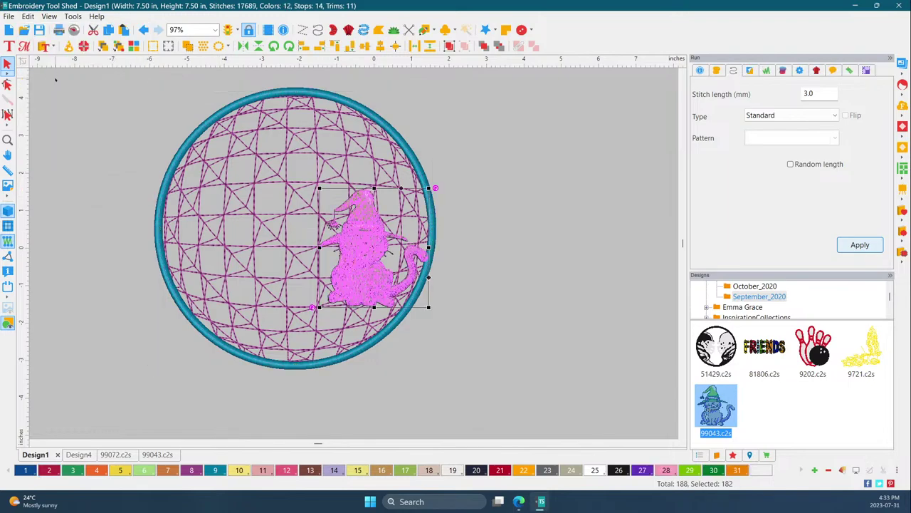
pyautogui.moveTo(364, 261); pyautogui.dragTo(291, 249)
pyautogui.scroll(-2, 290, 248)
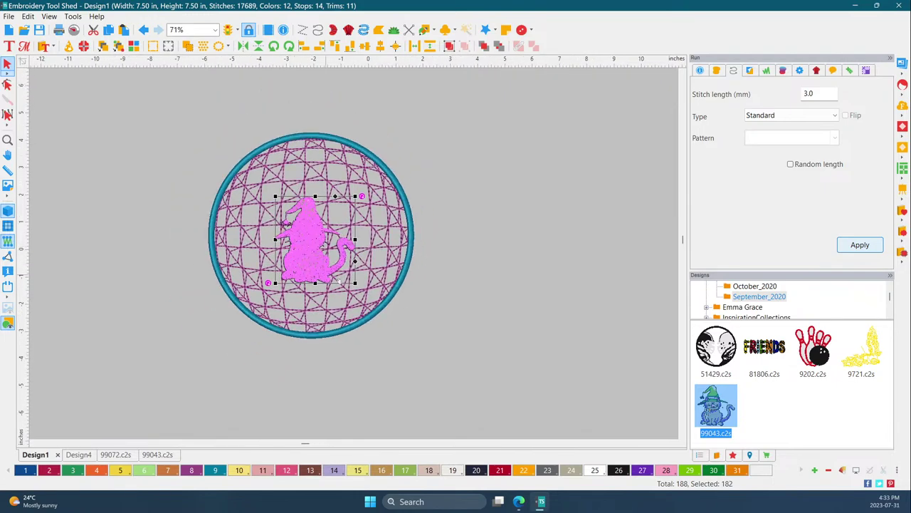
# Step: Cut all the skulls from 99072.c2s, paste them into Design1 and move them clear of the circle on its right side
pyautogui.click(124, 454)
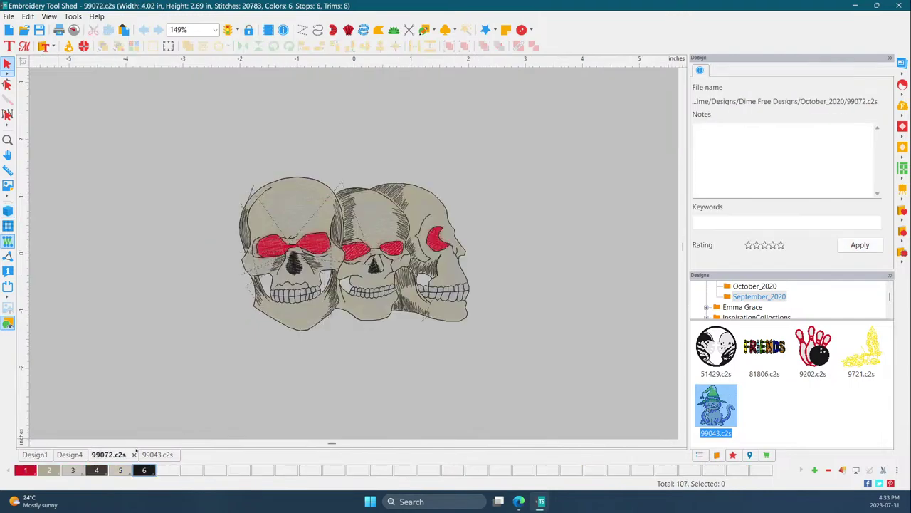
pyautogui.moveTo(203, 149); pyautogui.dragTo(497, 368)
pyautogui.rightClick(371, 252)
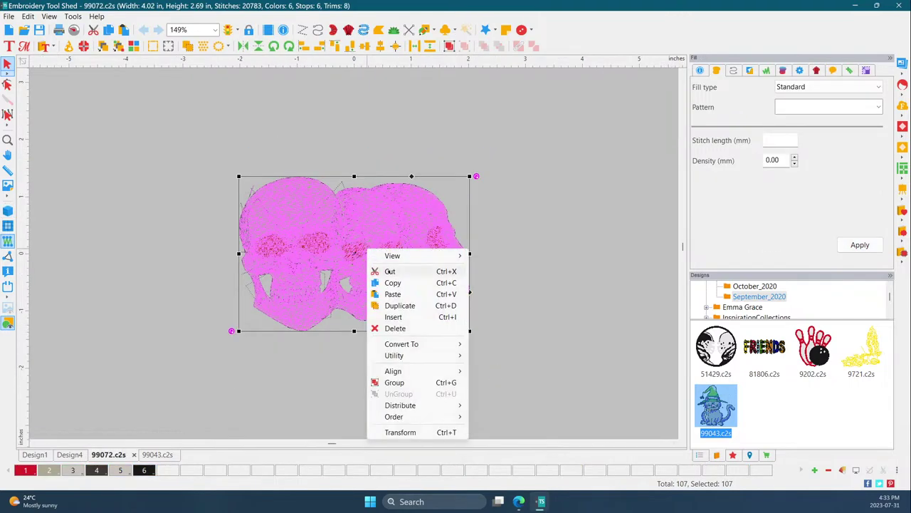
pyautogui.click(386, 271)
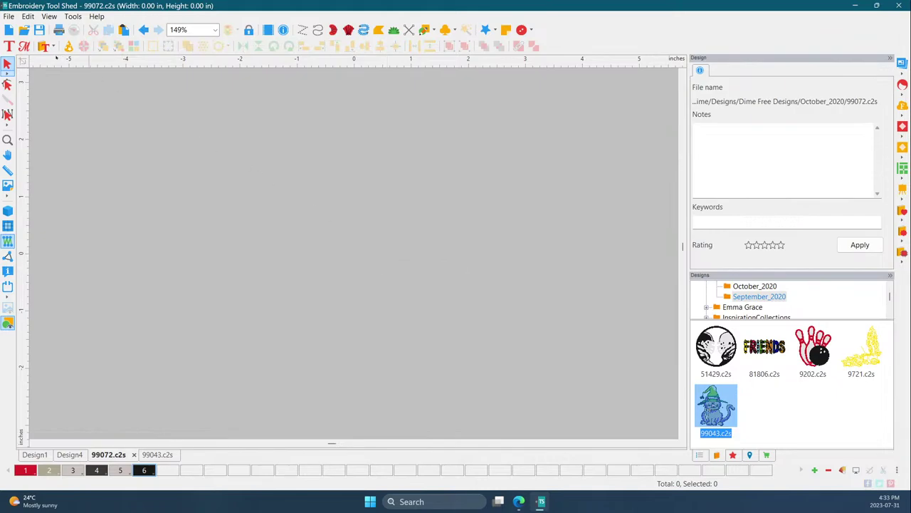
pyautogui.click(26, 456)
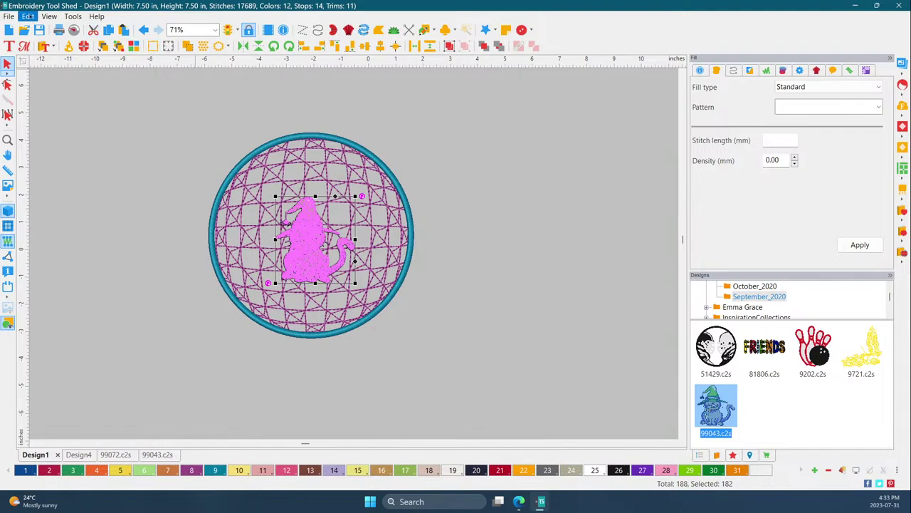
pyautogui.click(27, 15)
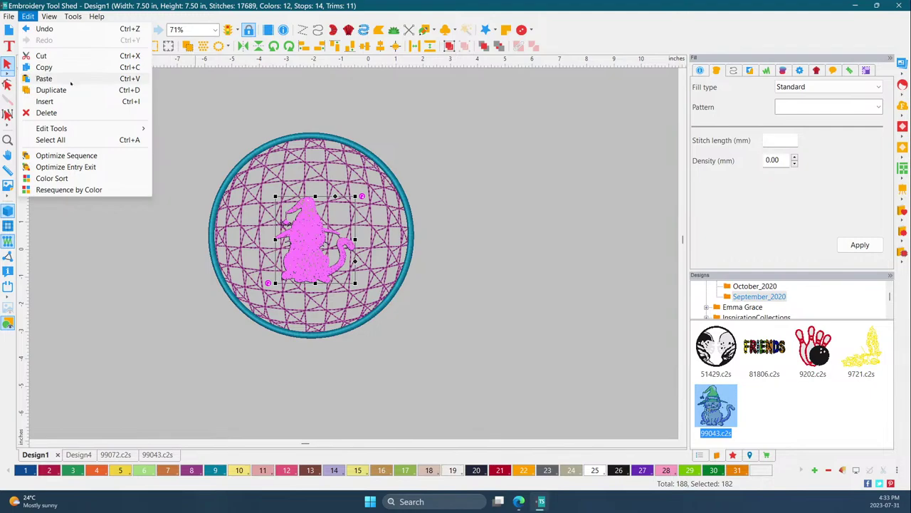
pyautogui.click(71, 78)
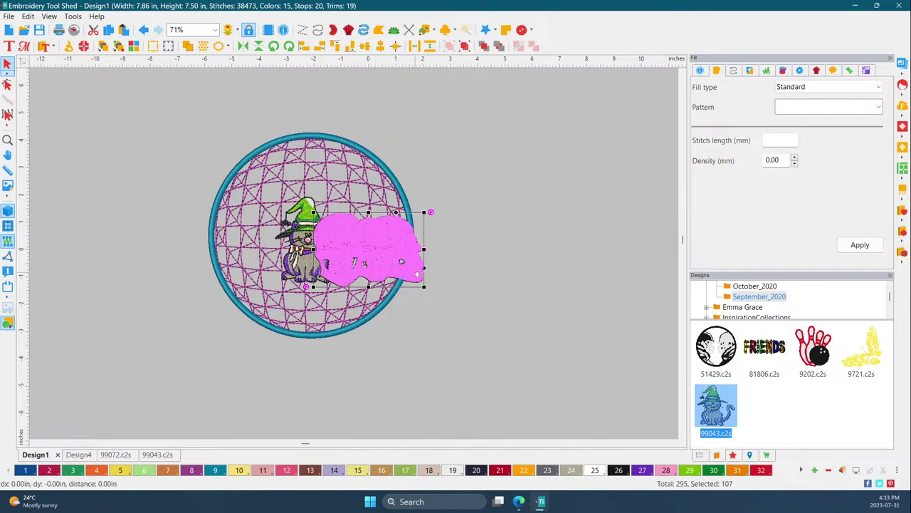
pyautogui.moveTo(425, 270); pyautogui.dragTo(582, 232)
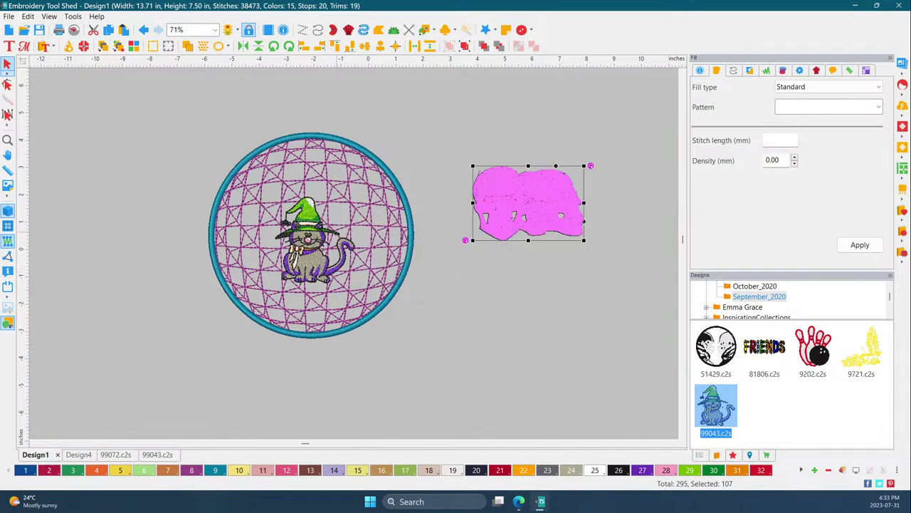
# Step: Show the stitch sequence and delete the cat's five consecutive thread layers from 305 through 20
pyautogui.click(308, 223)
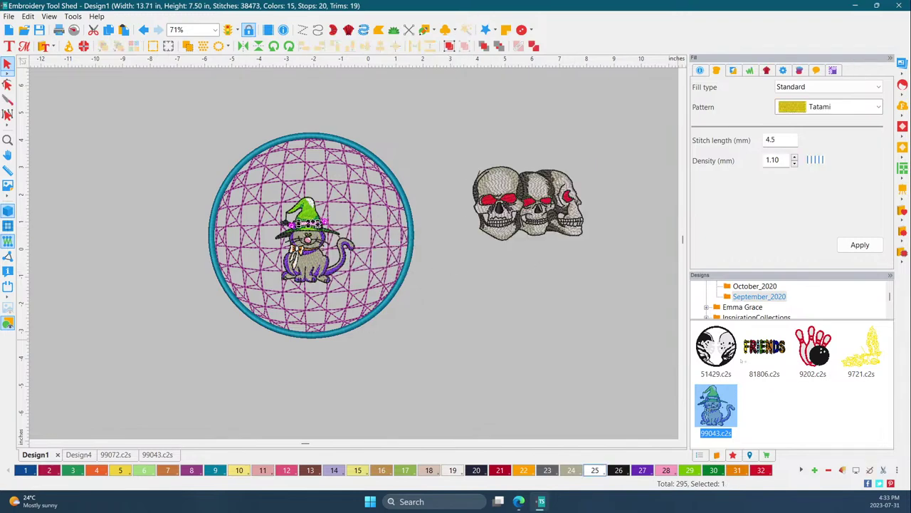
pyautogui.click(699, 454)
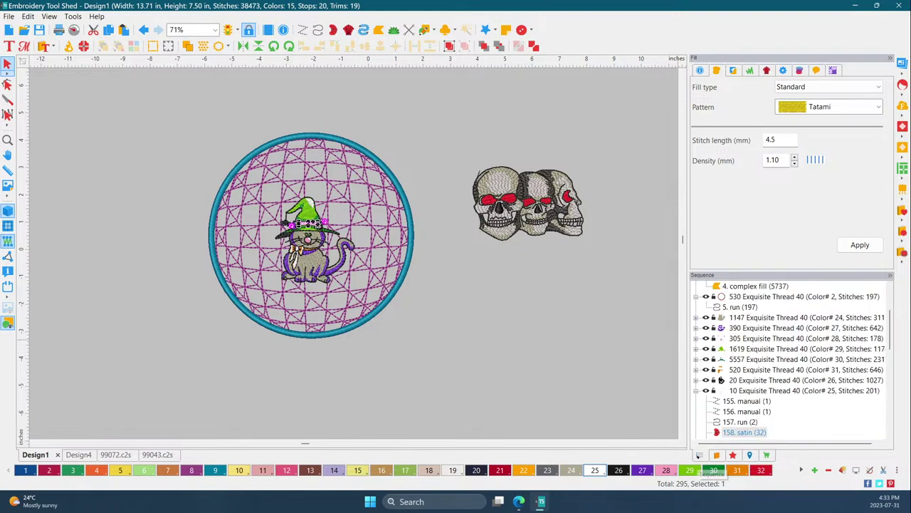
pyautogui.click(733, 380)
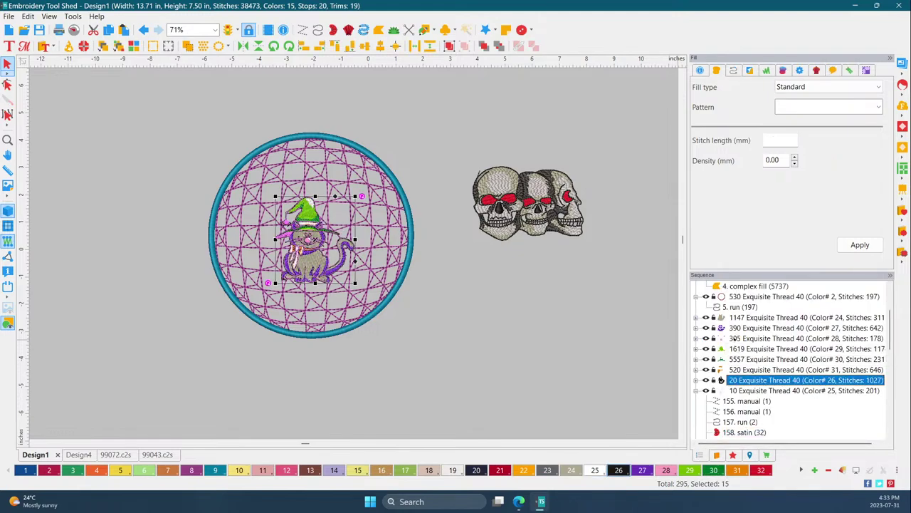
pyautogui.click(733, 339)
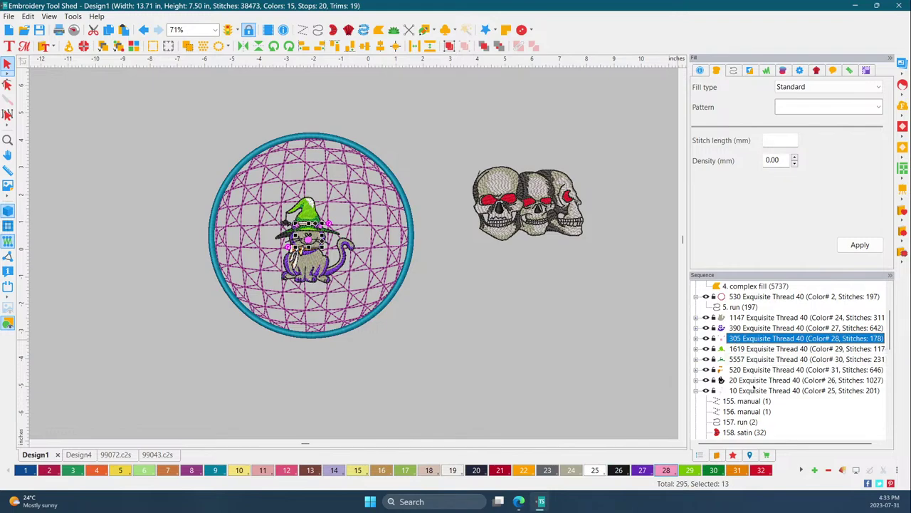
pyautogui.keyDown('shift'); pyautogui.click(751, 380); pyautogui.keyUp('shift')
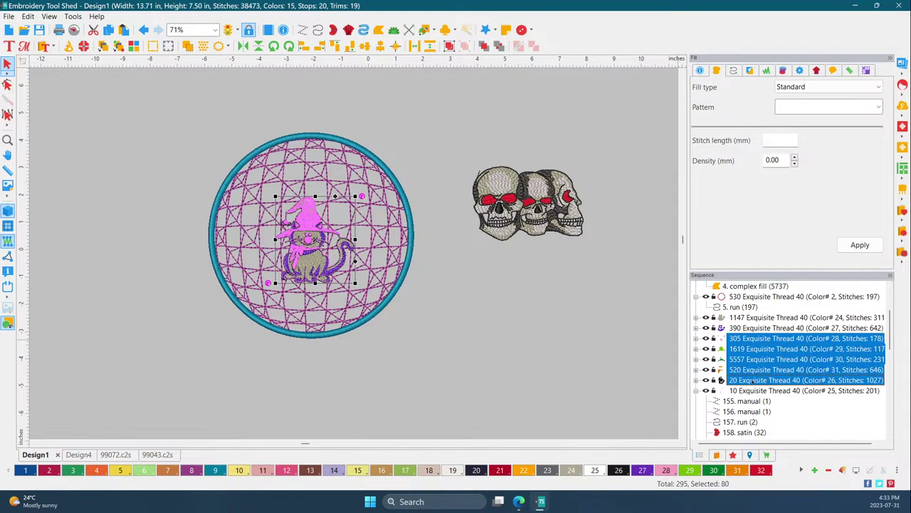
pyautogui.press('Delete')
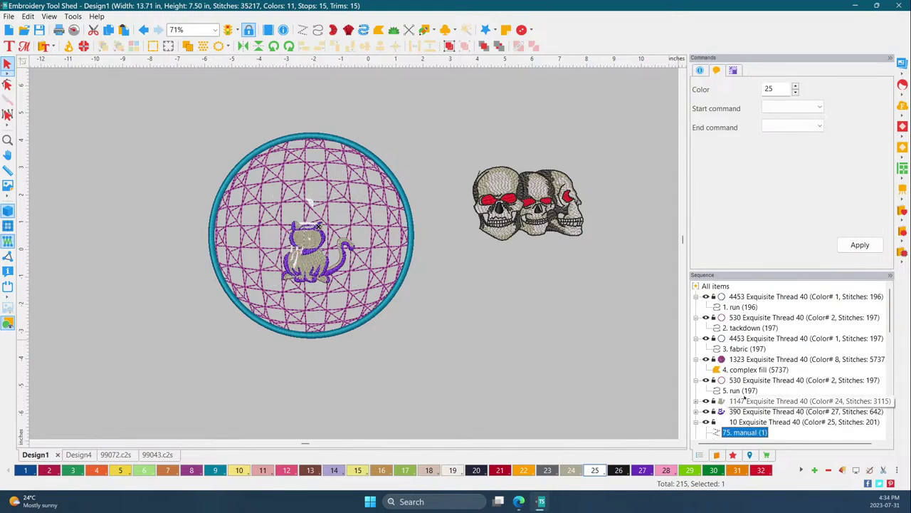
# Step: Delete the cat's remaining thread layers 1147, 390 and 10 from the sequence
pyautogui.click(742, 401)
pyautogui.press('Delete')
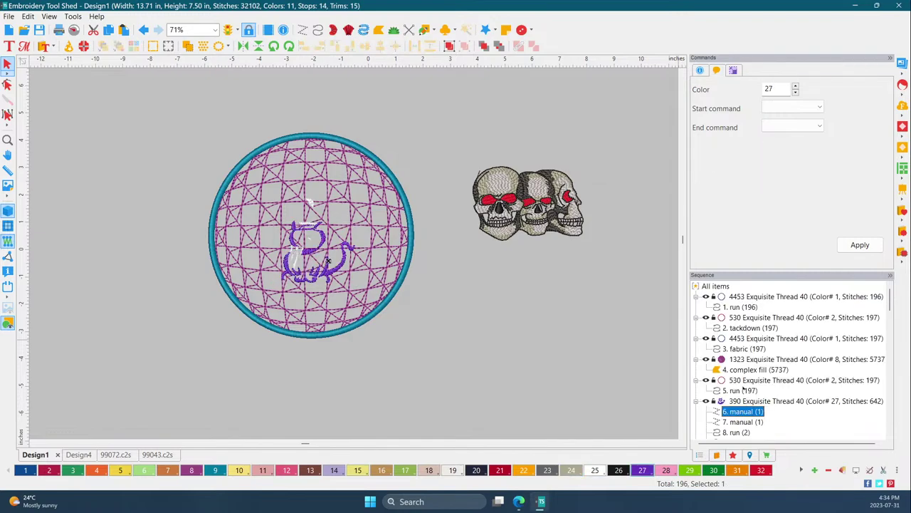
pyautogui.click(738, 401)
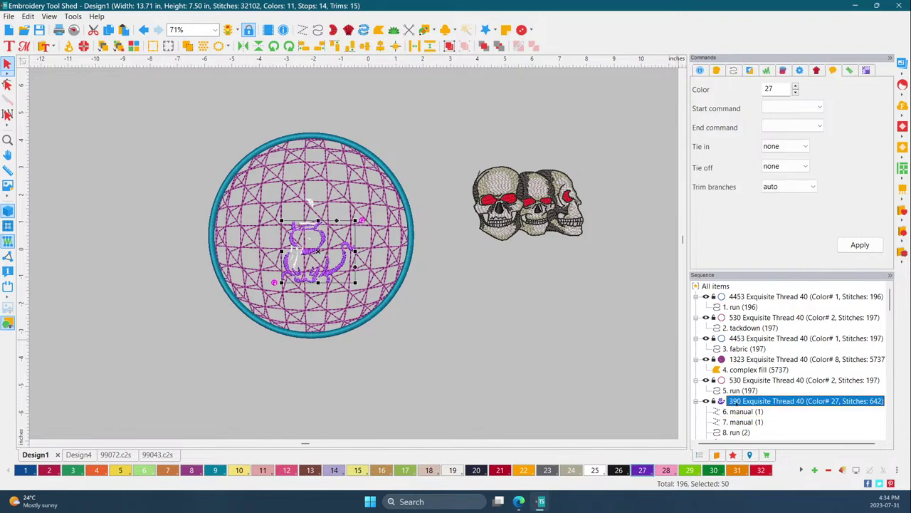
pyautogui.press('Delete')
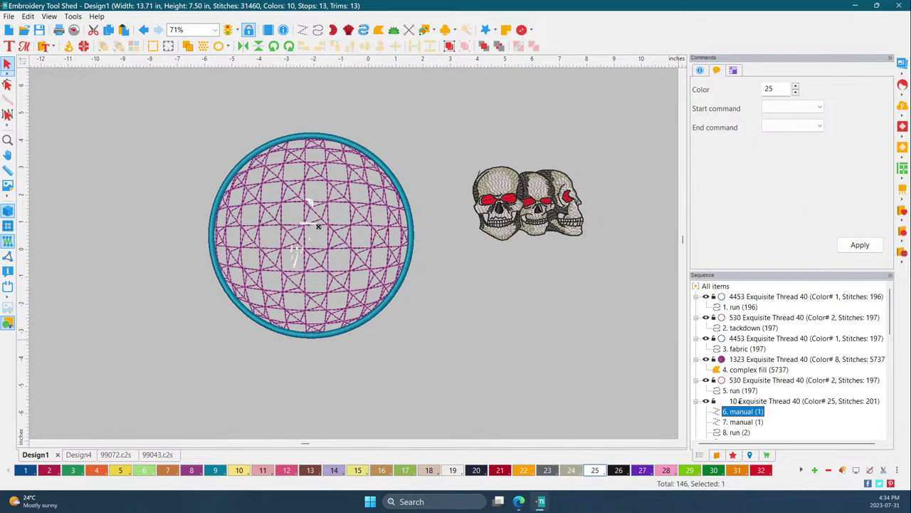
pyautogui.click(740, 401)
pyautogui.press('Delete')
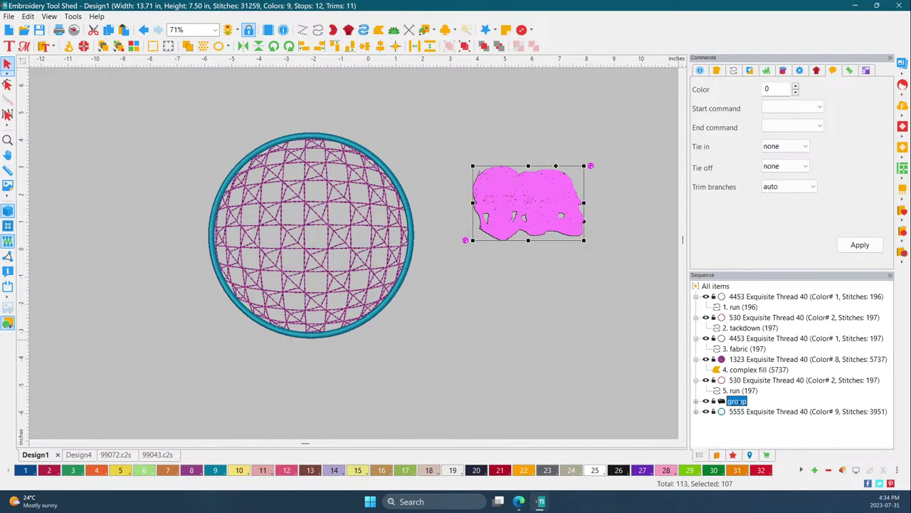
# Step: Move the skull group one position backward in the stitch sequence, ahead of the last 530 thread run
pyautogui.click(741, 410)
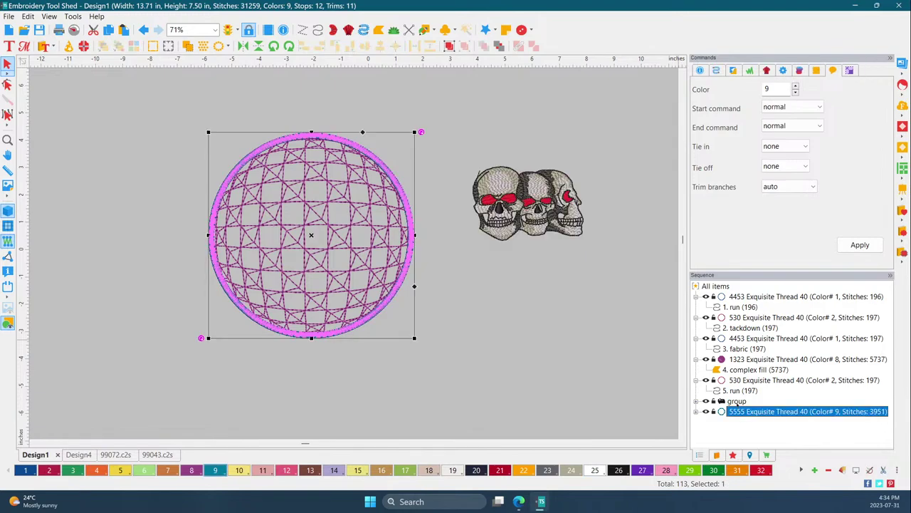
pyautogui.click(737, 401)
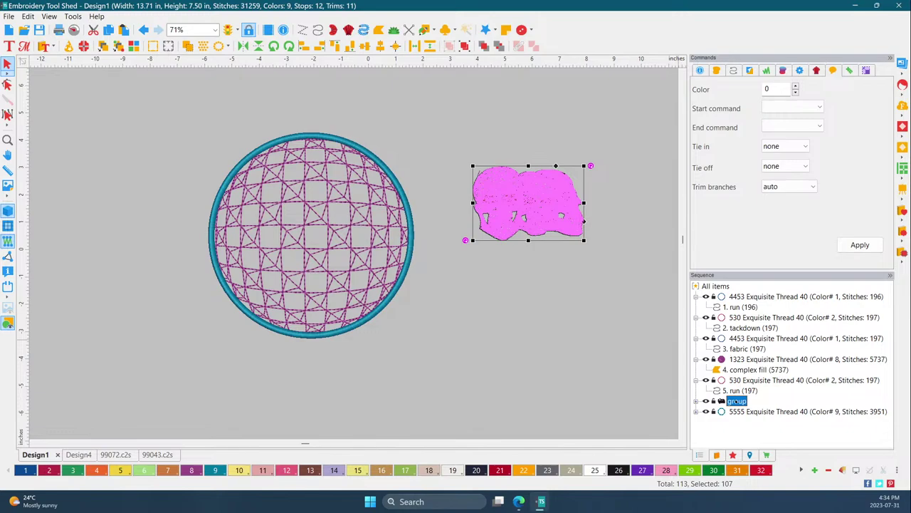
pyautogui.click(739, 412)
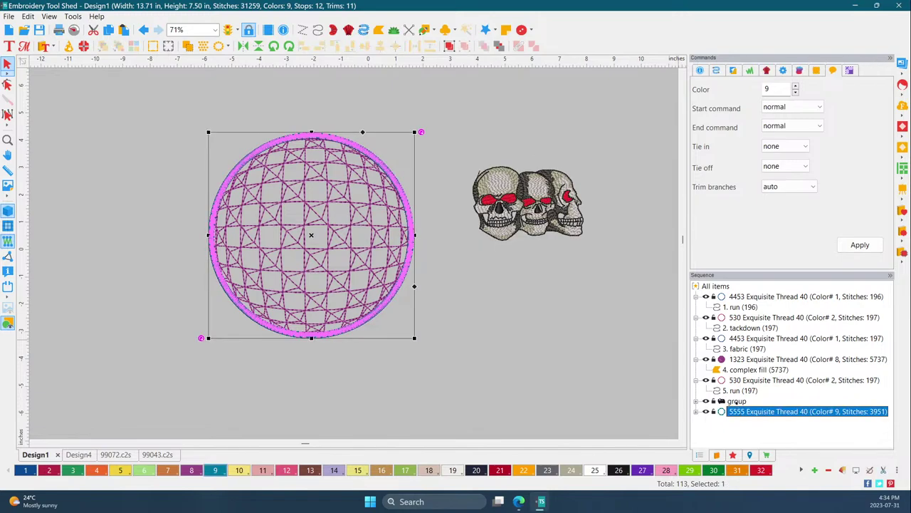
pyautogui.click(737, 401)
pyautogui.rightClick(737, 401)
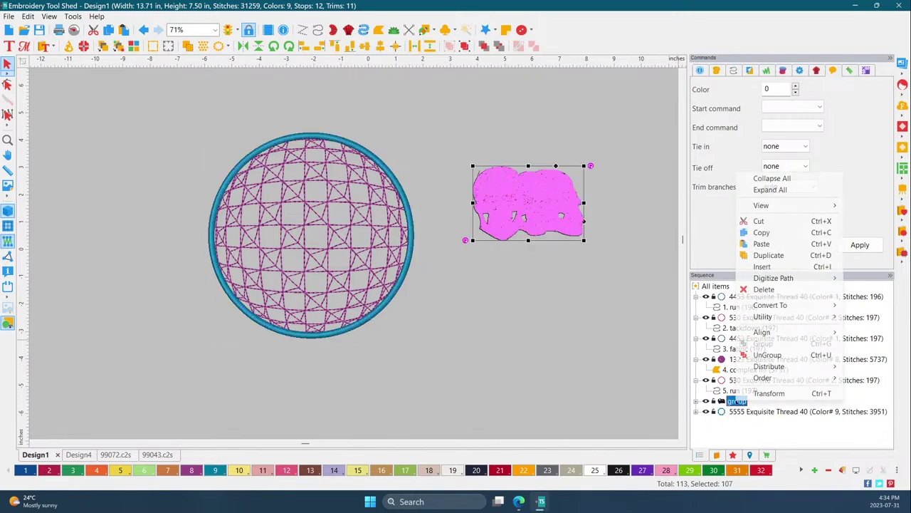
pyautogui.moveTo(765, 378)
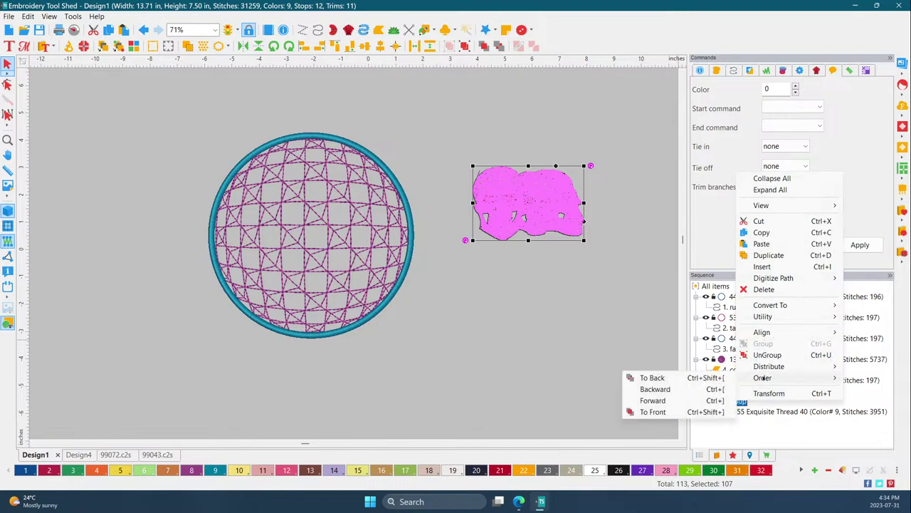
pyautogui.click(658, 389)
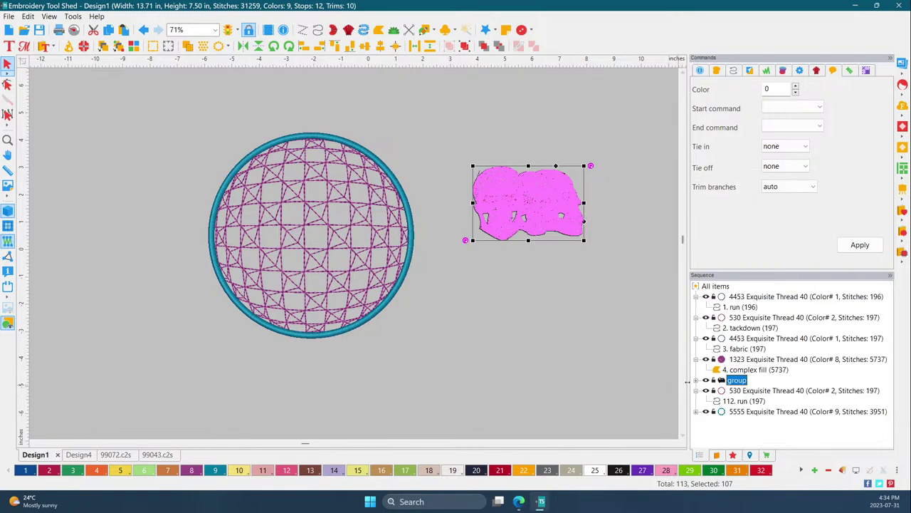
# Step: Move the skull group onto the centre of the motif-filled circle and deselect it
pyautogui.moveTo(729, 360)
pyautogui.moveTo(725, 391)
pyautogui.moveTo(528, 196); pyautogui.dragTo(313, 225)
pyautogui.click(472, 324)
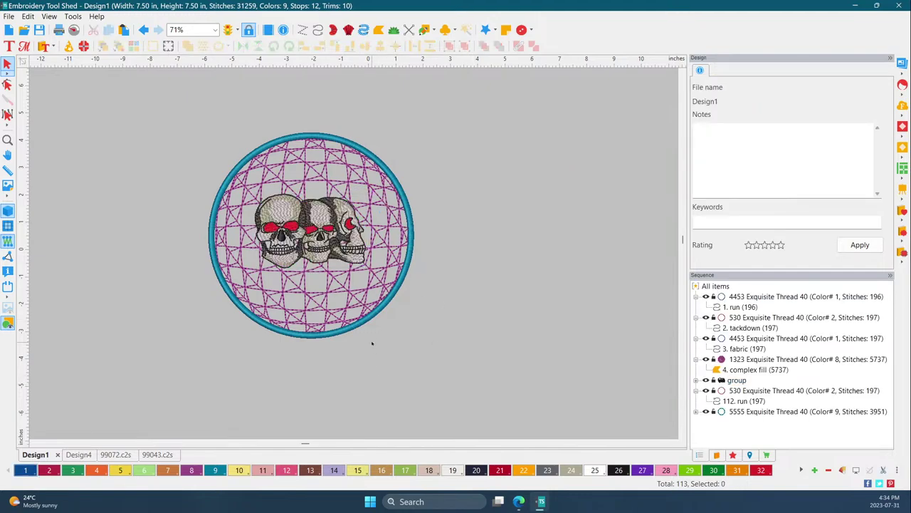
# Step: Recolour the circle's motif complex fill to orange thread 646, colour 22
pyautogui.click(349, 338)
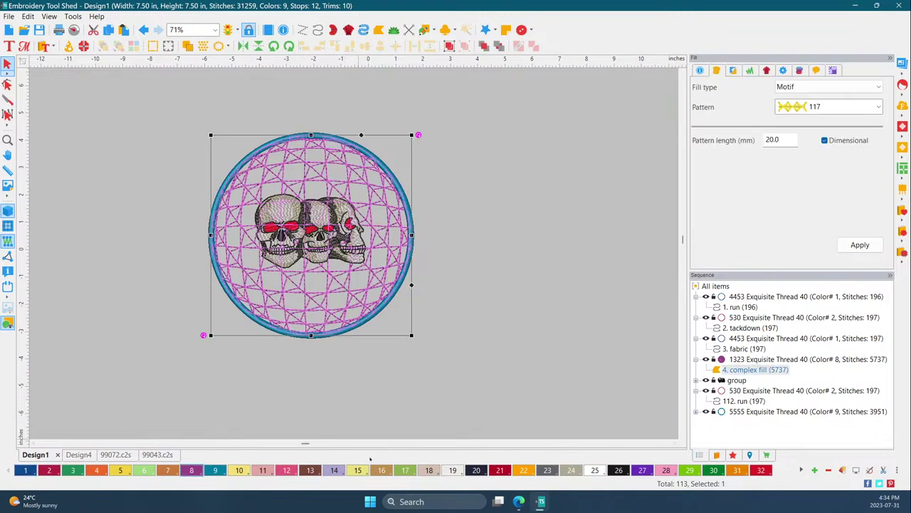
pyautogui.click(498, 344)
pyautogui.click(402, 306)
pyautogui.click(523, 470)
pyautogui.click(481, 342)
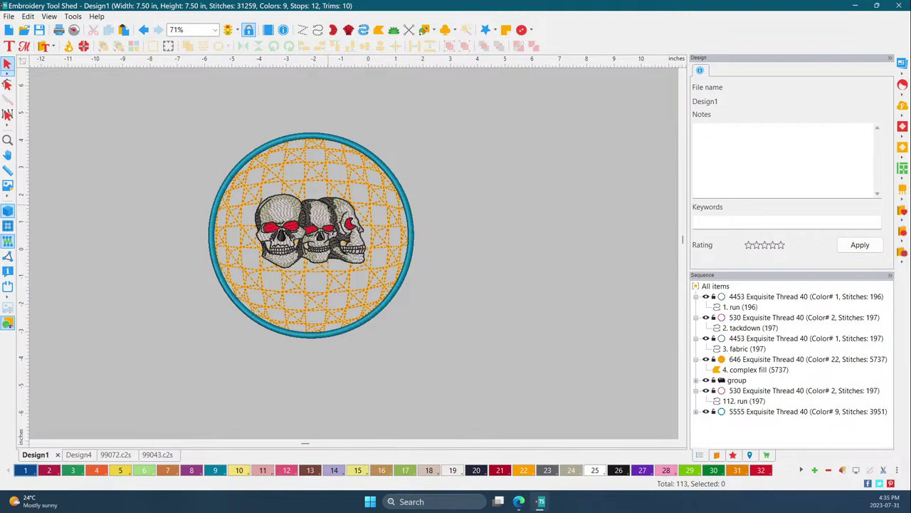
# Step: Enlarge the skull group to span most of the circle's width and re-centre it inside the border
pyautogui.click(306, 231)
pyautogui.moveTo(366, 193); pyautogui.dragTo(409, 155)
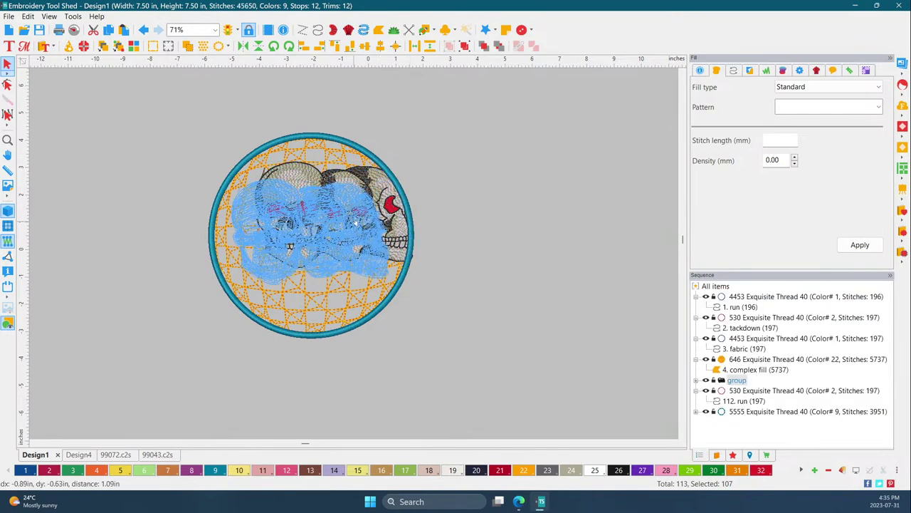
pyautogui.click(441, 322)
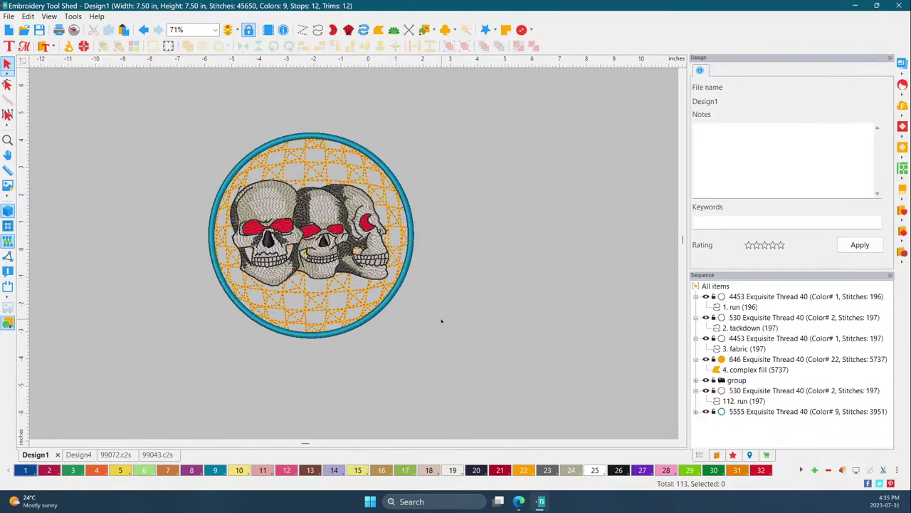
# Step: Inspect the skulls' stitching and the whole circle design, look at the Design4 border, and return to Design1
pyautogui.scroll(5, 354, 229)
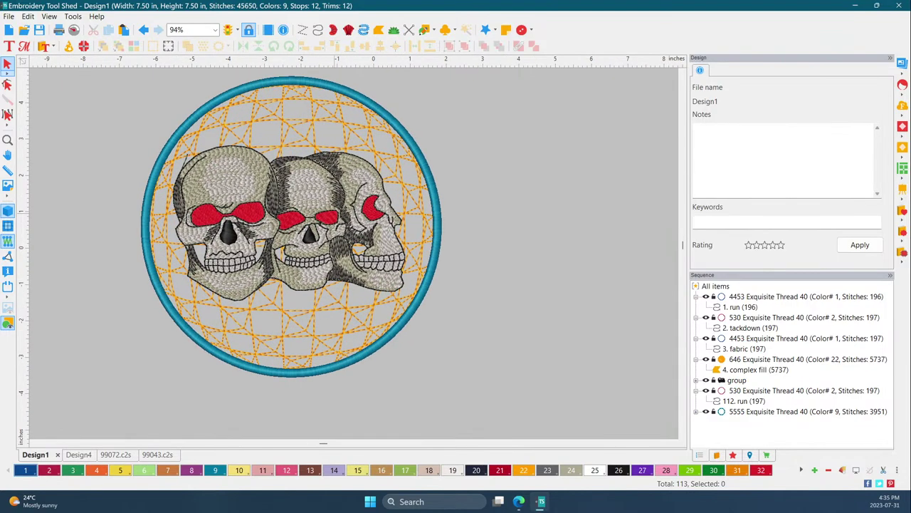
pyautogui.scroll(2, 290, 283)
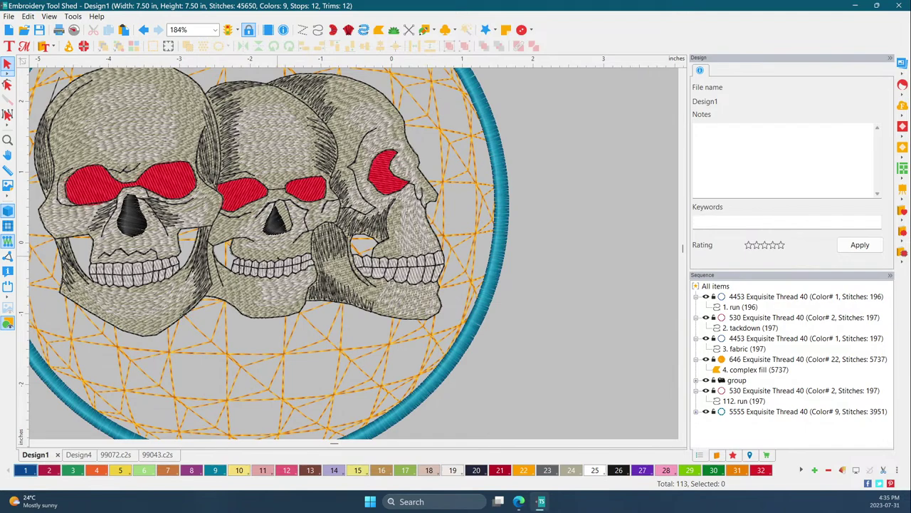
pyautogui.scroll(-4, 242, 256)
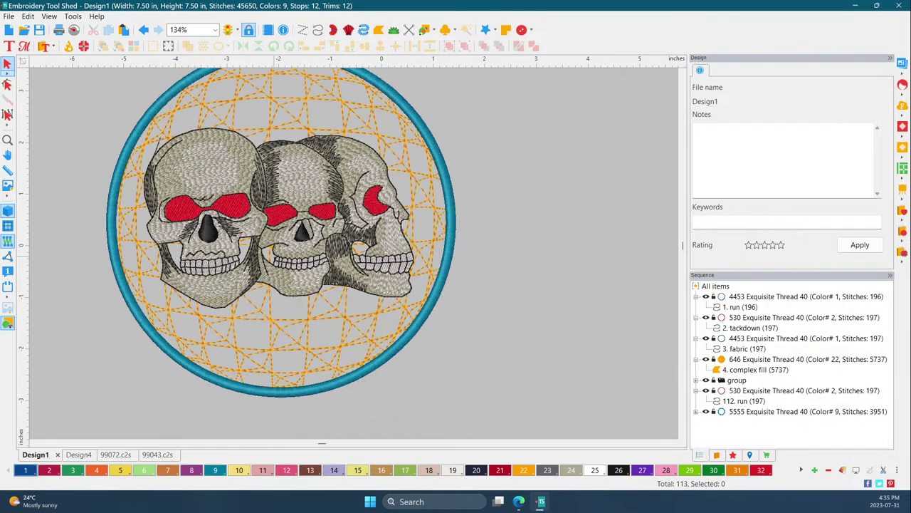
pyautogui.scroll(-2, 351, 253)
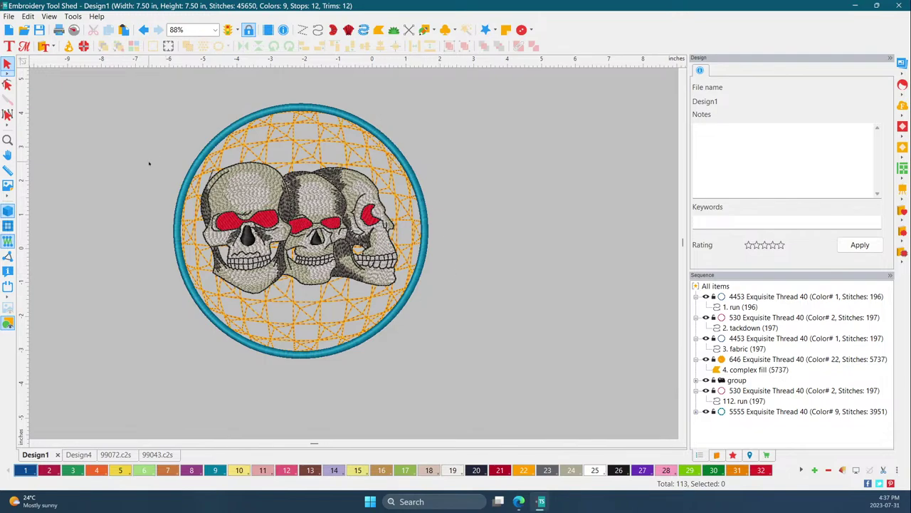
pyautogui.click(81, 454)
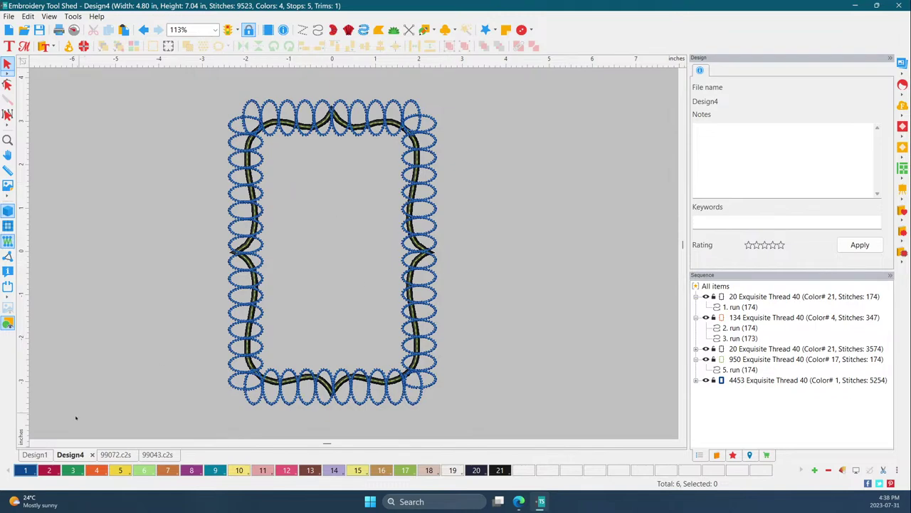
pyautogui.click(38, 454)
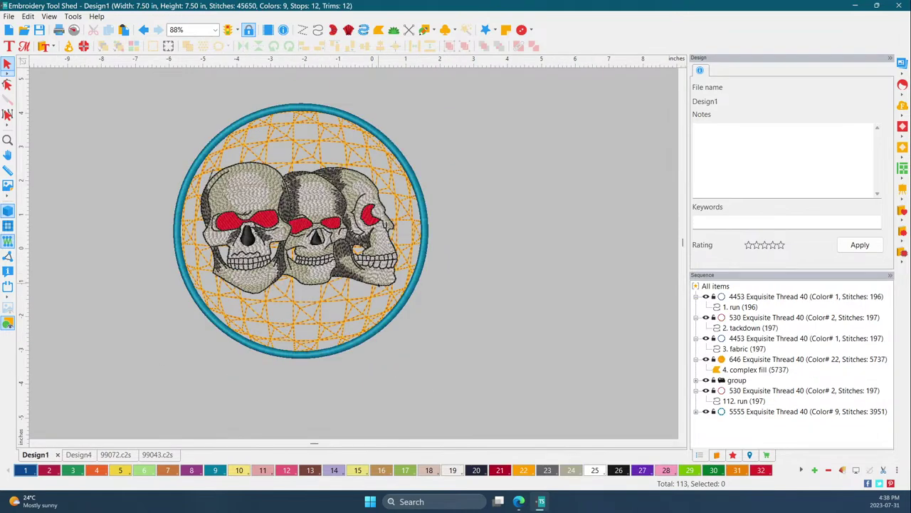